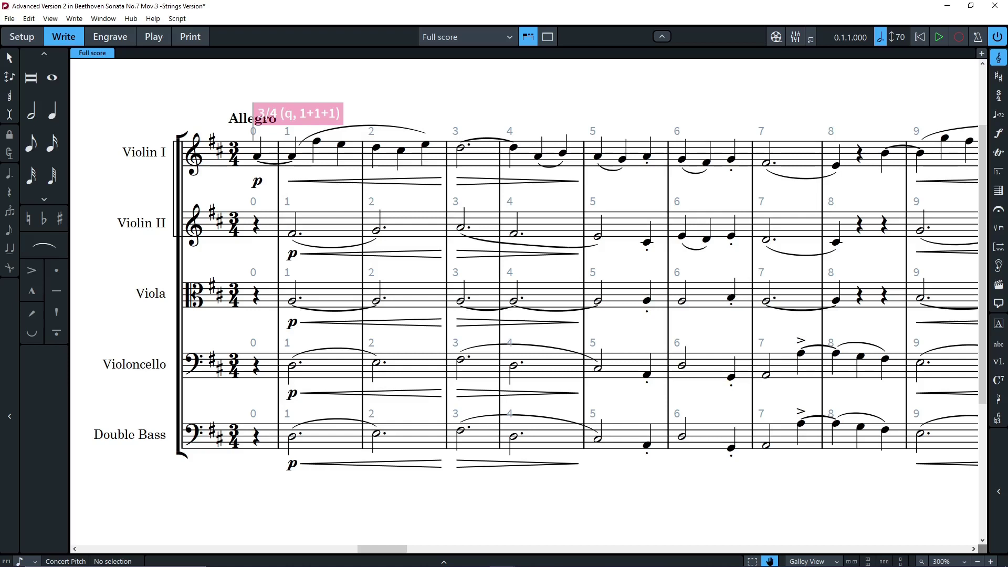
Step: Split the Violoncello into two divisi staves starting at the bar 0 rest by adding a section division
click(257, 368)
right_click(258, 370)
mouse_move(312, 338)
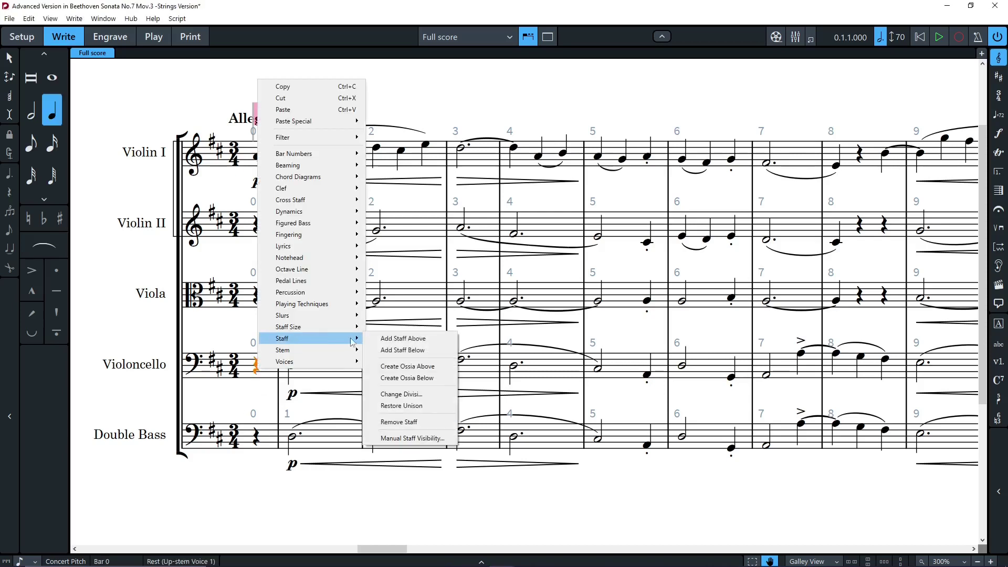
click(414, 398)
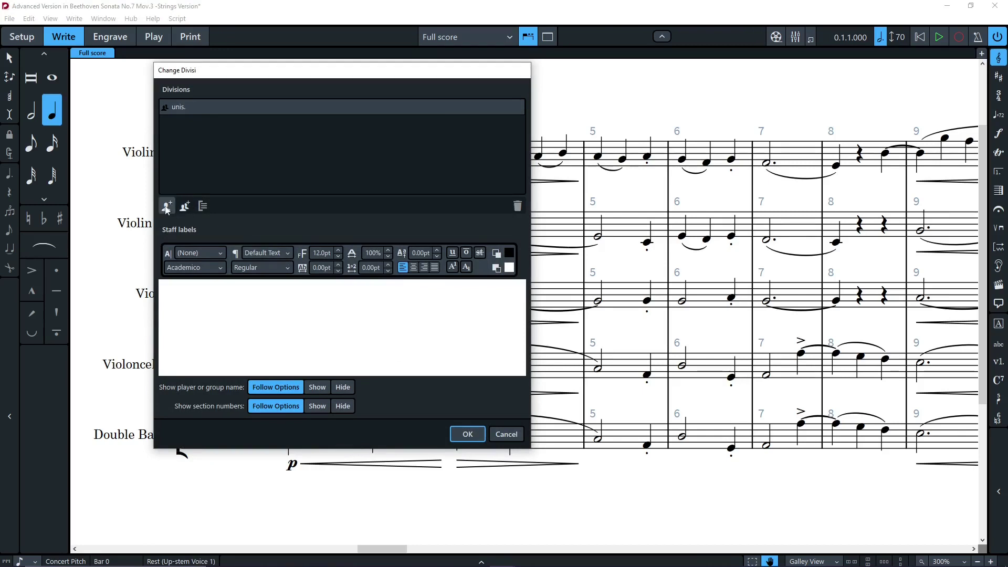
click(184, 206)
click(465, 435)
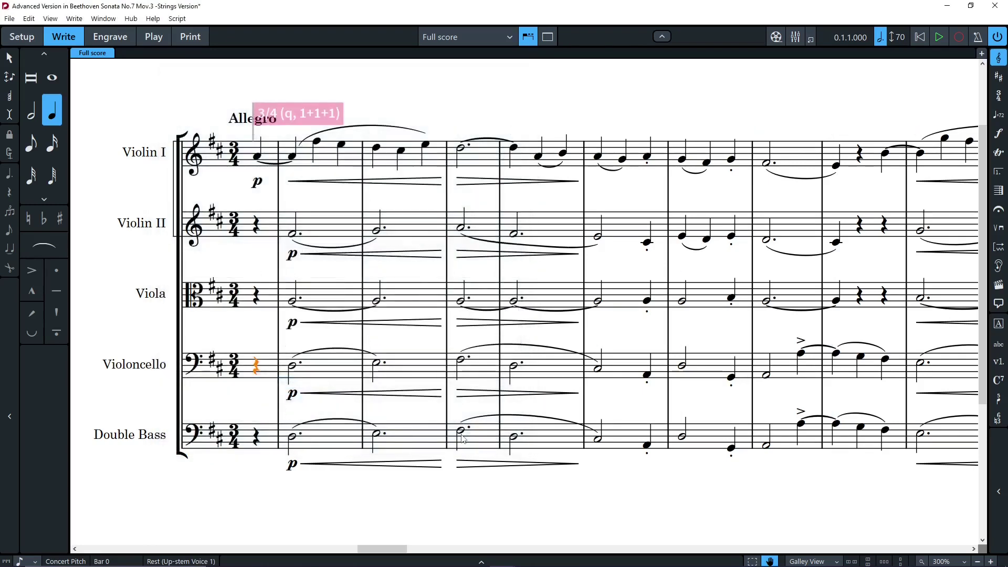
Step: Move the Violoncello music of bars 1–8 from the upper divisi staff to the lower one
drag(284, 336, 864, 377)
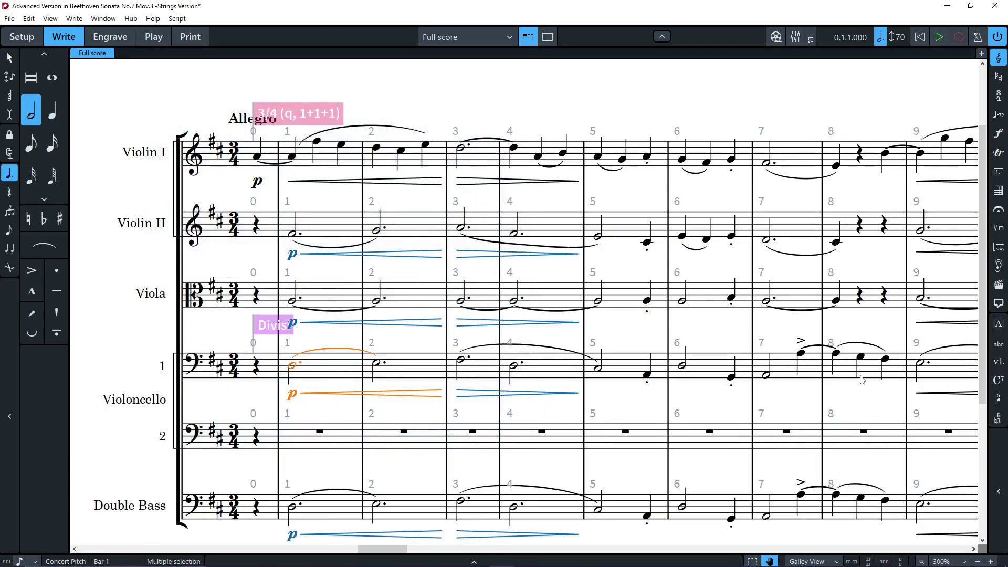
key(ctrl+x)
click(319, 432)
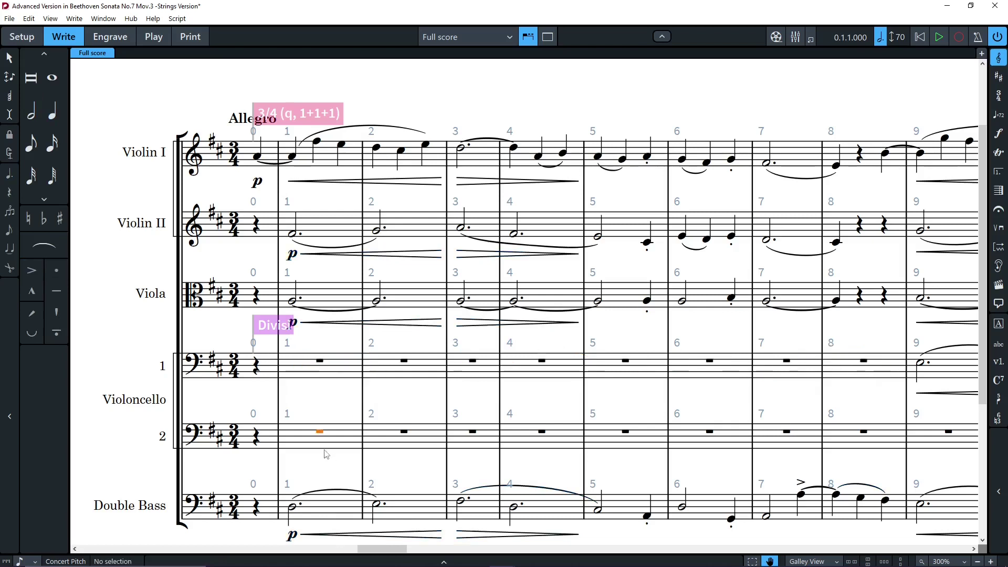
key(ctrl+v)
Step: Copy the Violin I melody from the bar 0 pickup through bar 8 into the Violoncello 1 staff
click(257, 156)
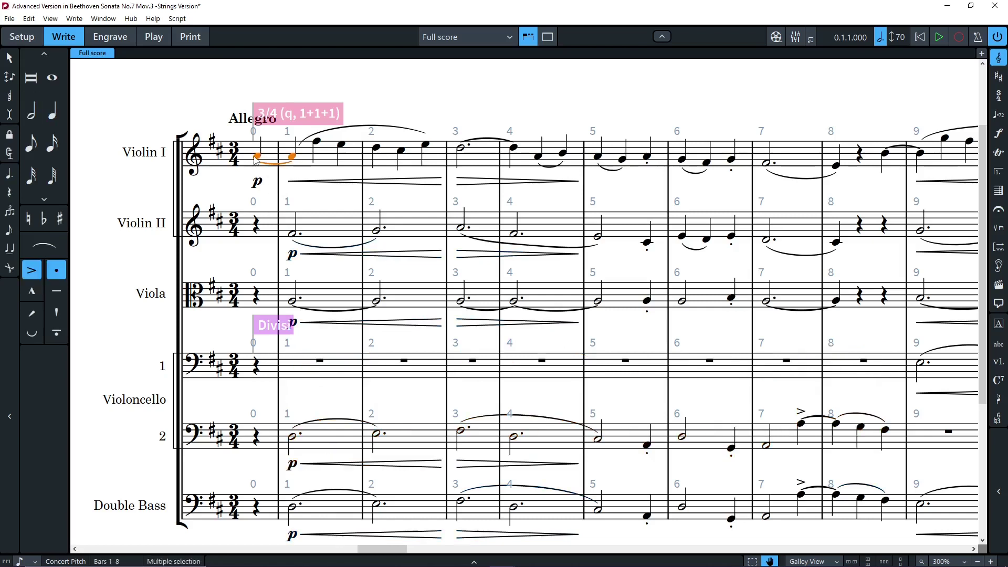
shift+click(836, 166)
key(ctrl+c)
click(256, 371)
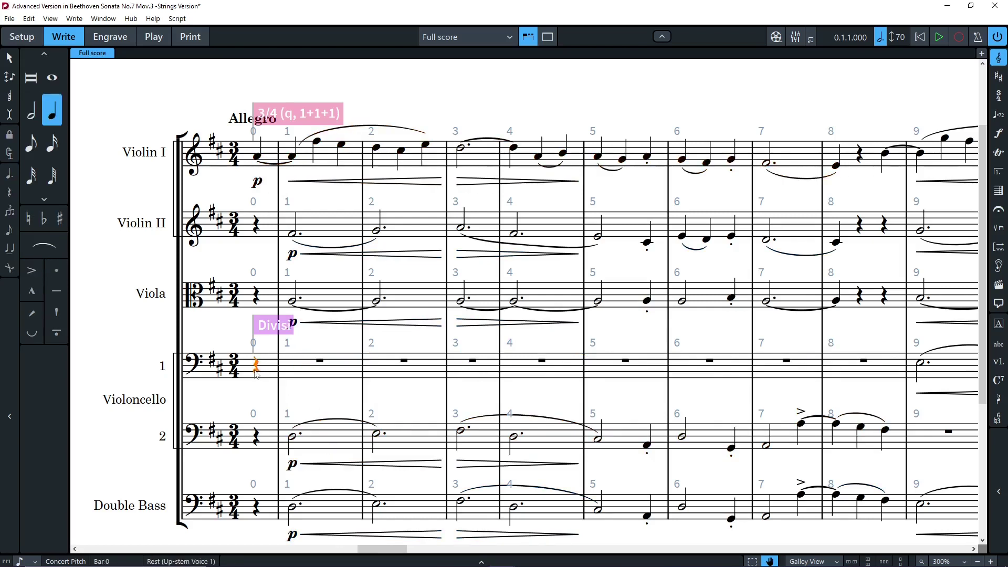
key(ctrl+v)
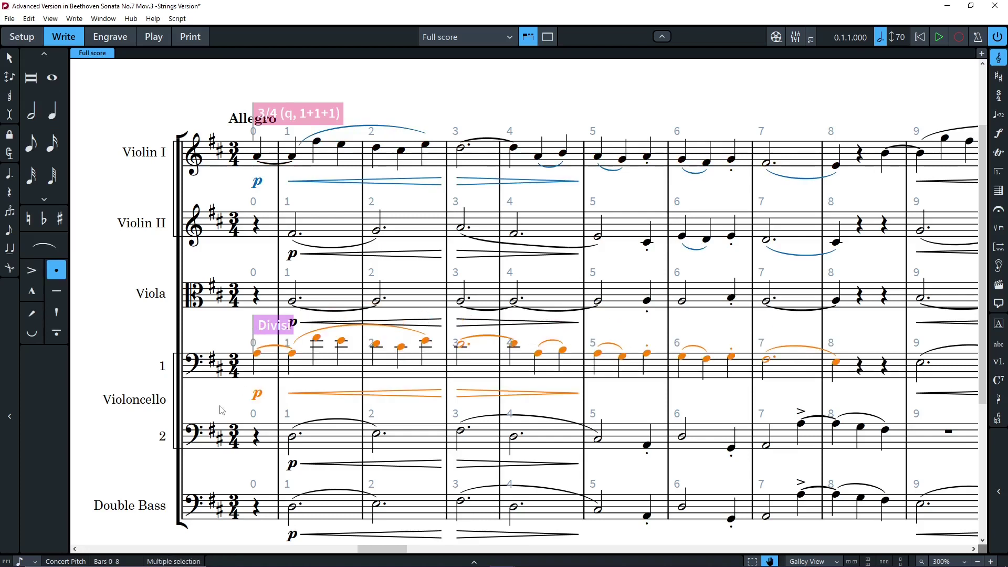
Step: Delete the two Double Bass slurs over bars 1–2 and bars 3–5
click(338, 492)
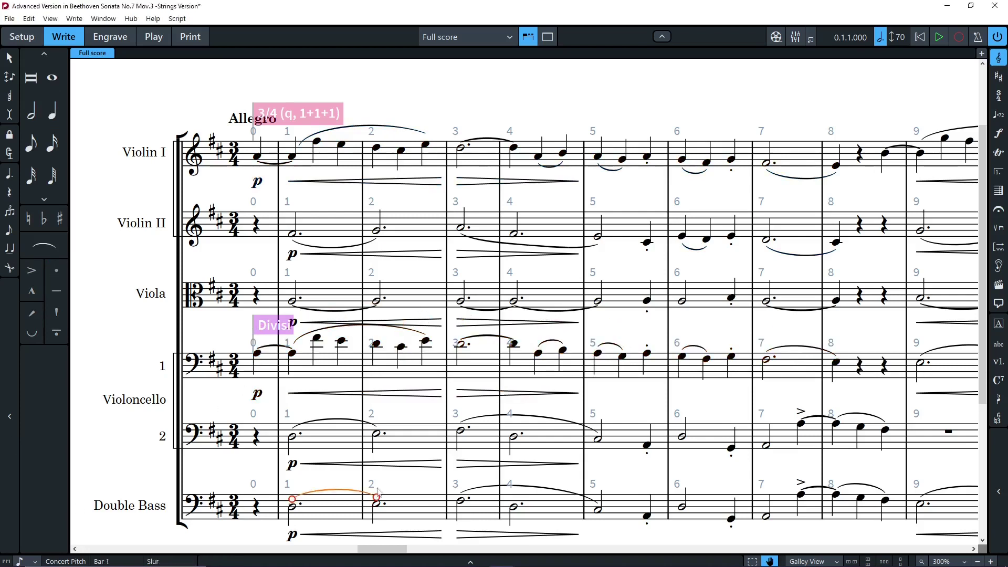
click(544, 492)
key(Delete)
Step: Add the playing techniques pizz. at bar 1 and arco at the start of bar 7 in the Double Bass
click(293, 507)
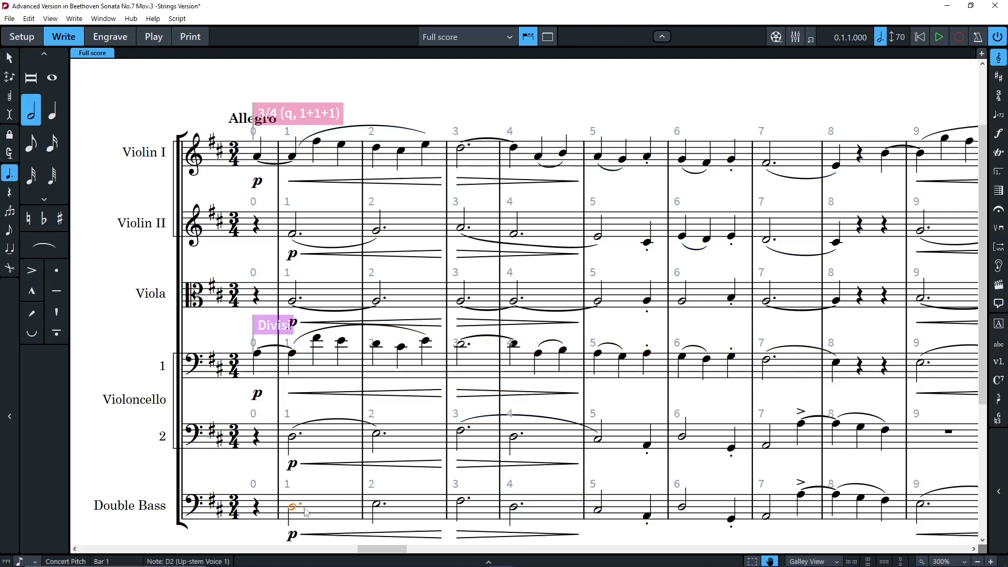
key(shift+p)
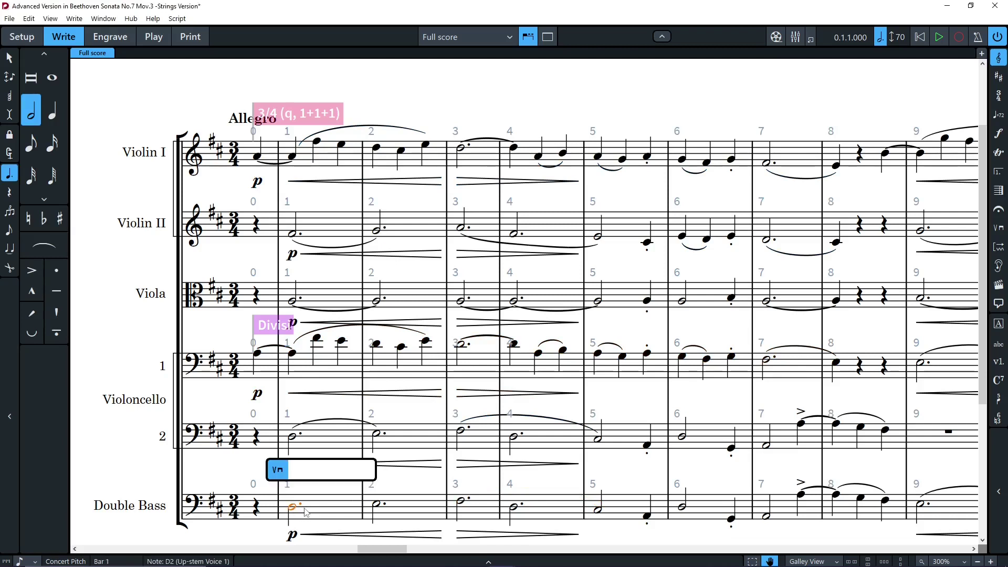
text(pizz)
key(Return)
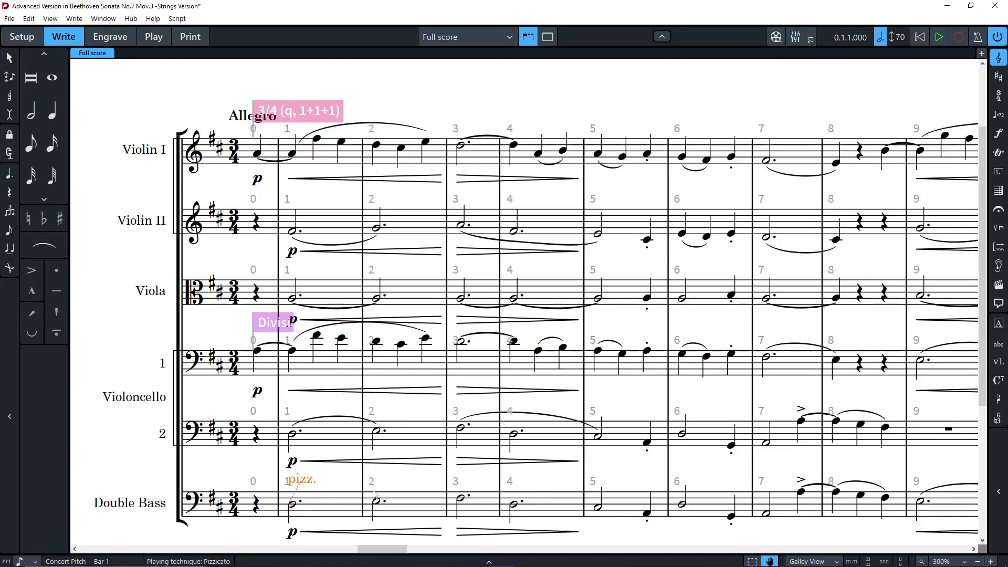
click(766, 515)
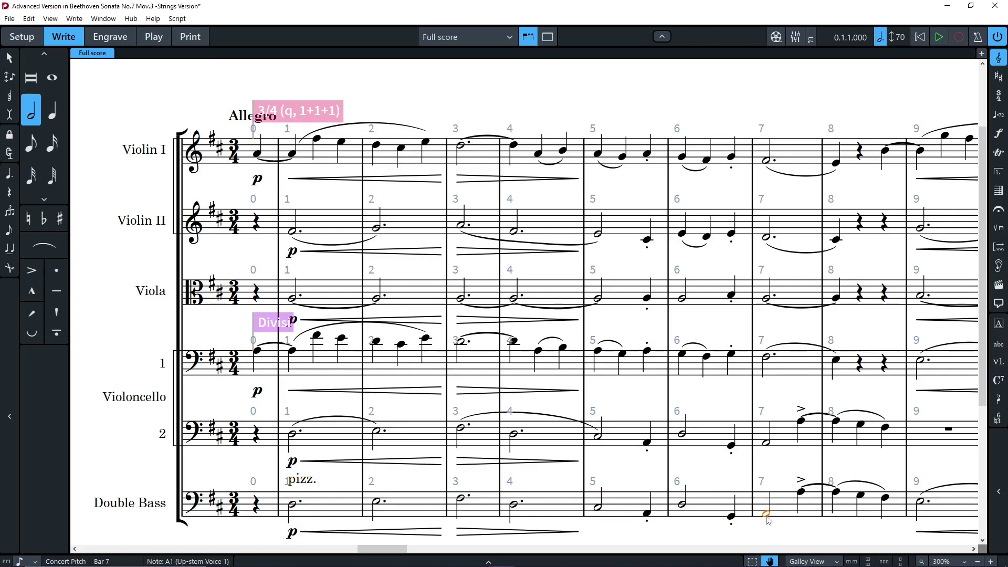
key(shift+p)
text(arco)
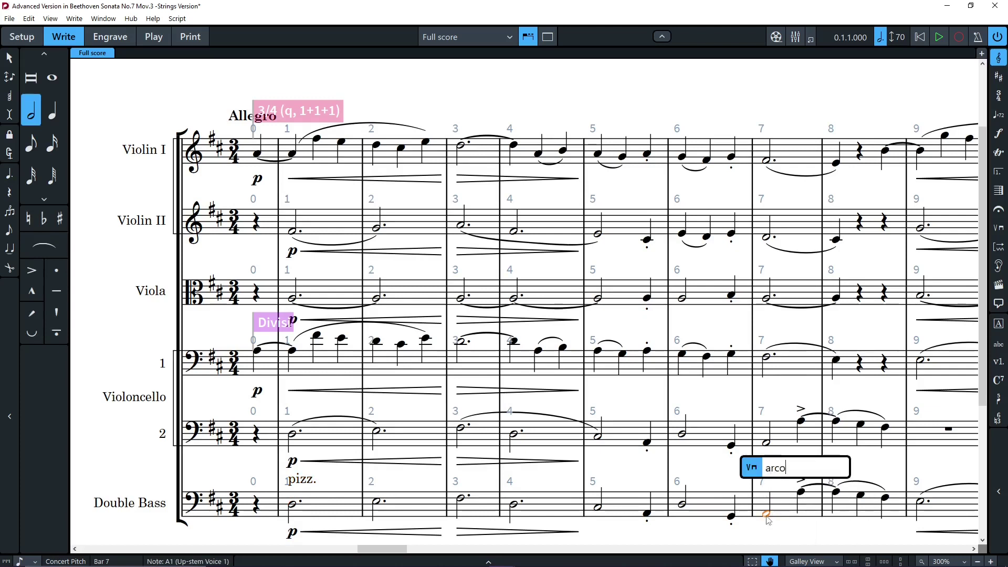
key(Return)
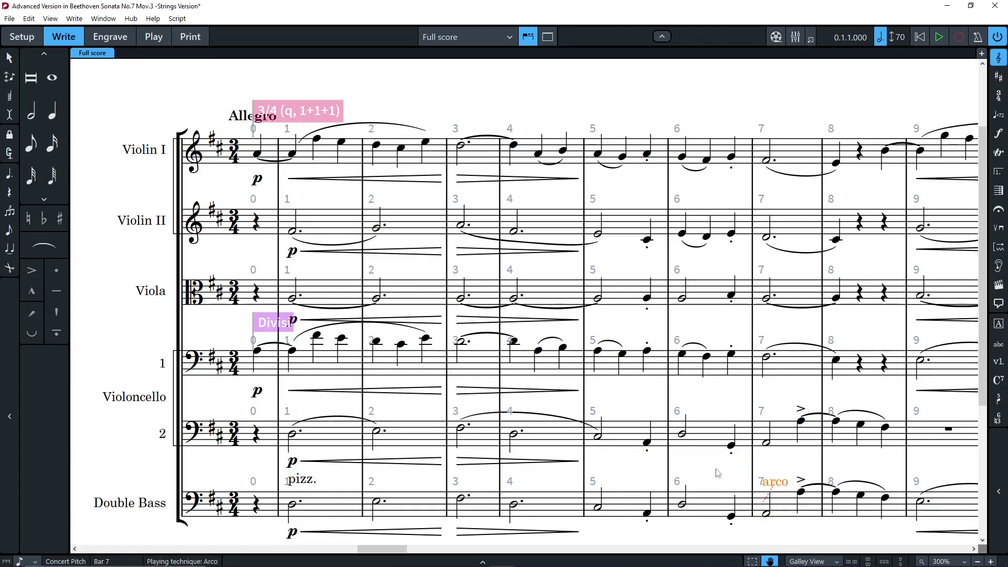
Step: Remove the staccato dots from the last Double Bass notes of bars 5 and 6
click(718, 473)
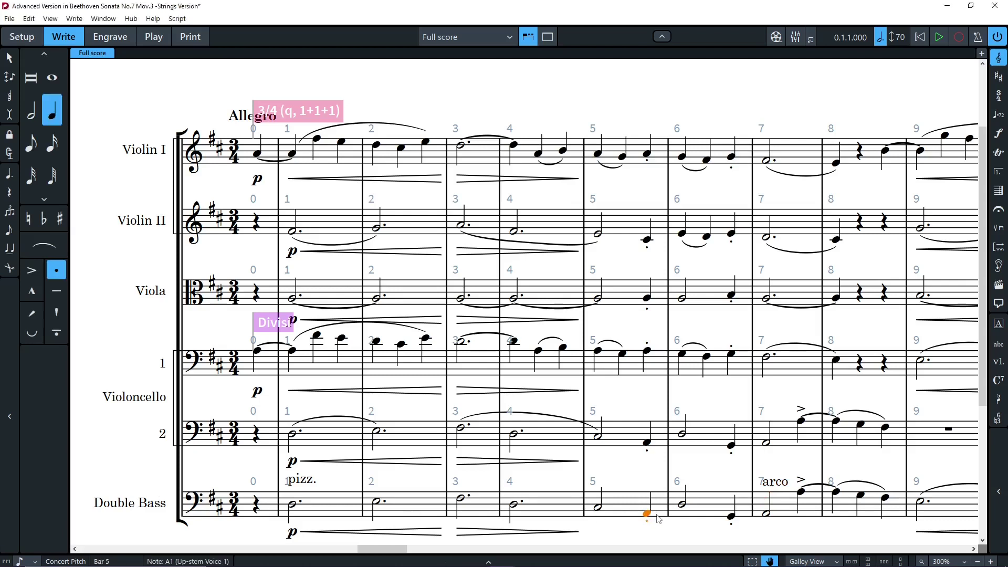
key(Right)
key(Right)
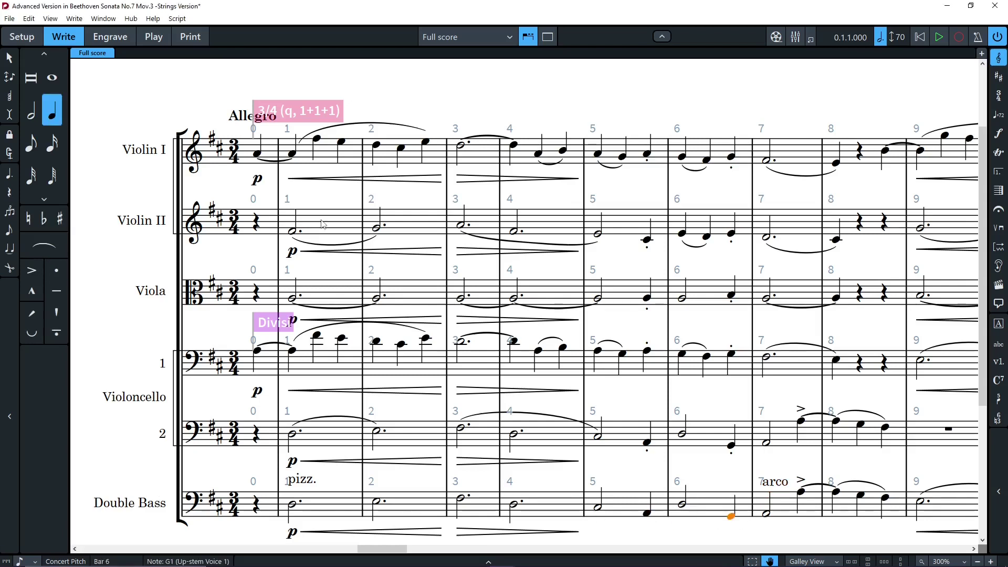
Step: Add notes a third below the Violin II notes from bar 1 to the first note of bar 5
click(318, 229)
shift+click(599, 237)
key(shift+i)
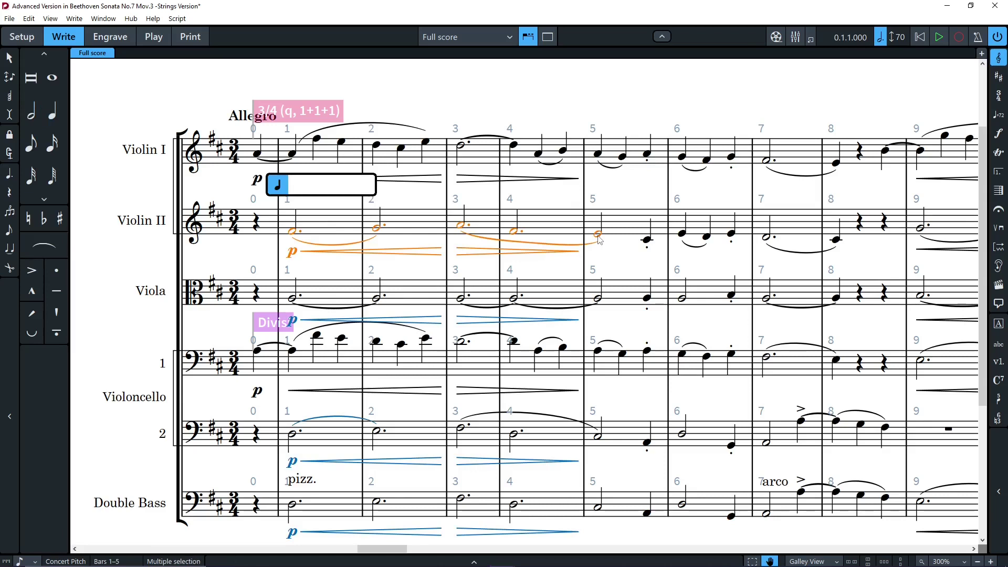
text(-3)
key(Return)
Step: Add the text "div." to Violin II at bar 1, formatted with the playing techniques paragraph style
click(296, 236)
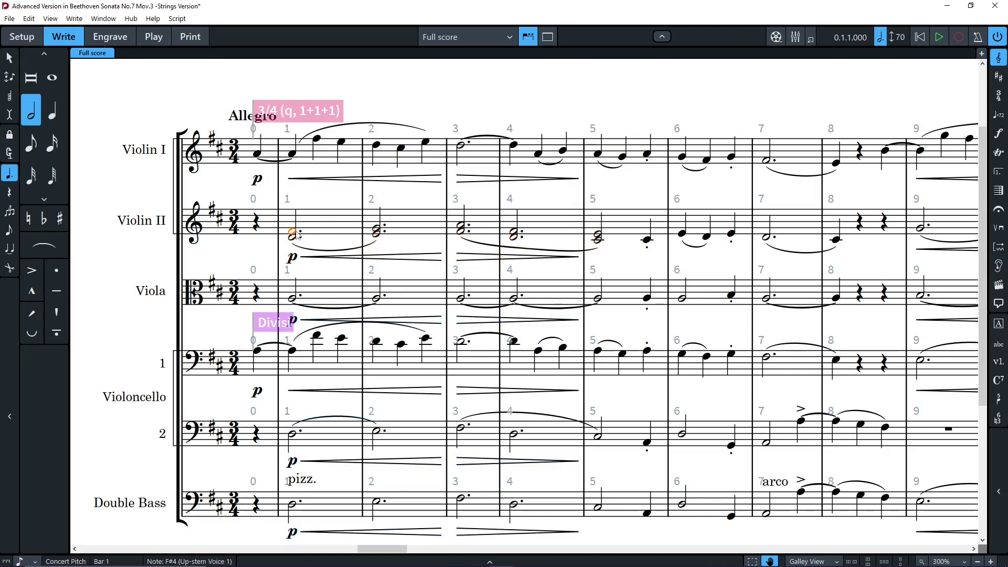
key(shift+x)
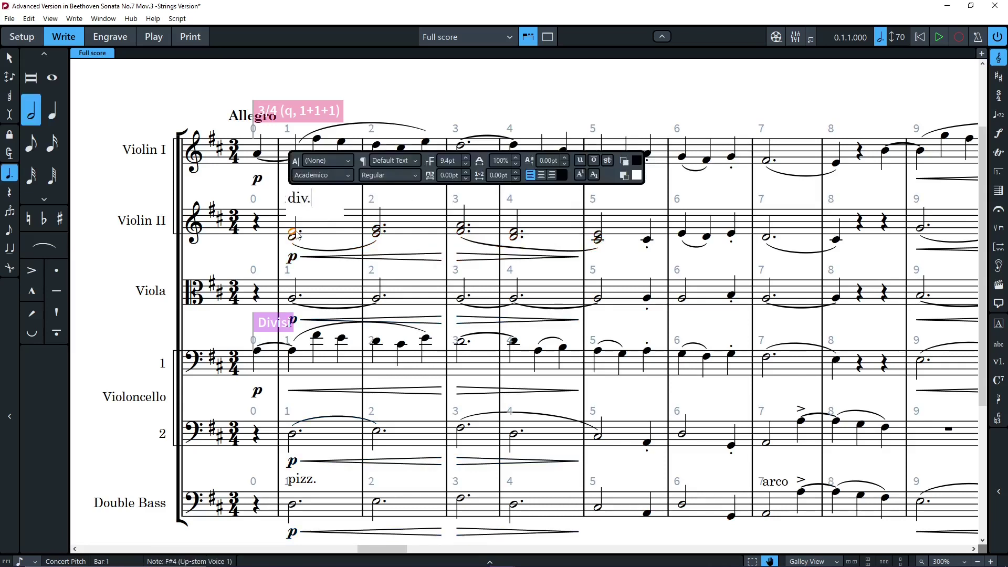
key(ctrl+a)
click(394, 160)
click(415, 392)
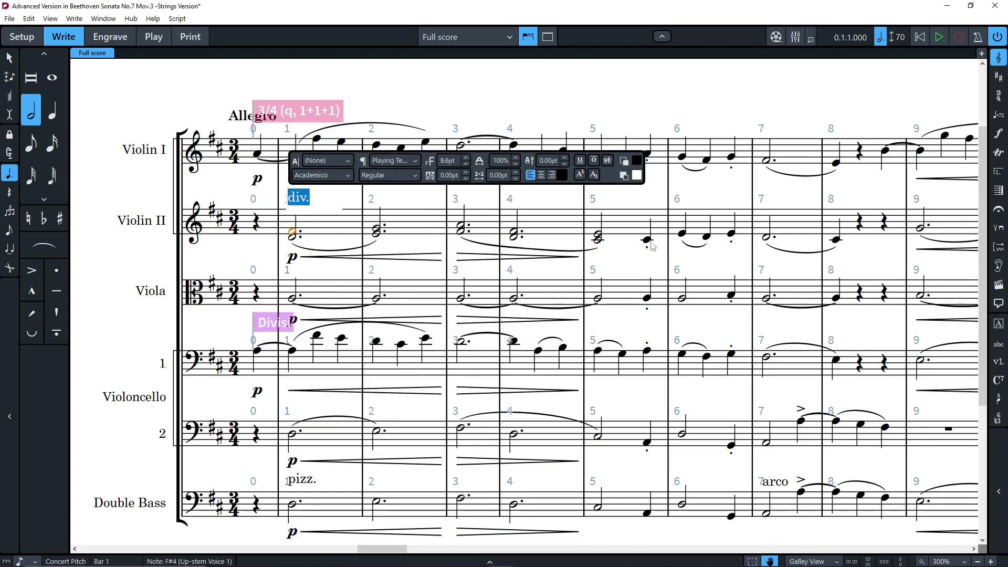
Step: Add the text "unis." in the playing techniques paragraph style at the last Violin II note of bar 5
click(648, 240)
key(shift+x)
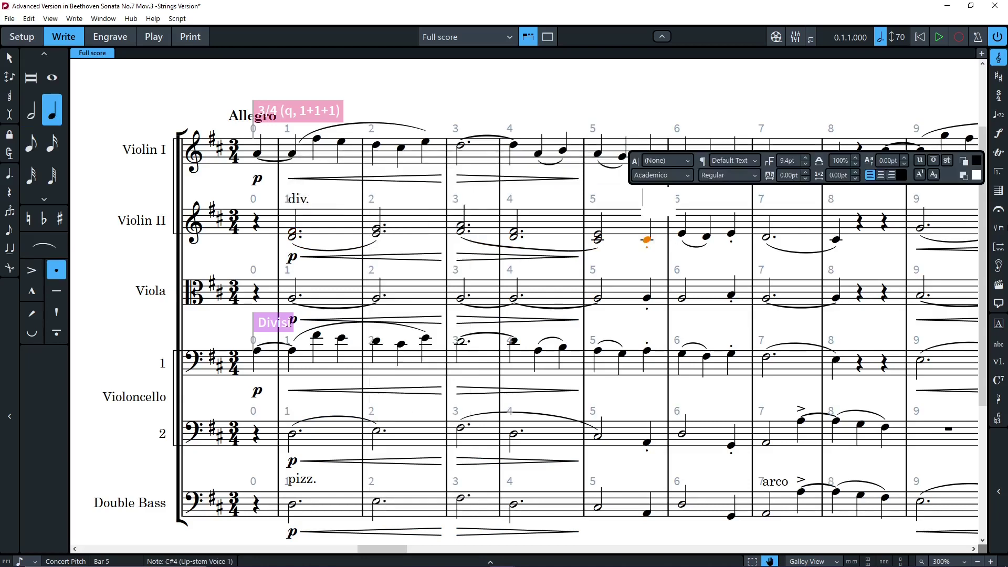
click(733, 160)
click(748, 393)
text(unis.)
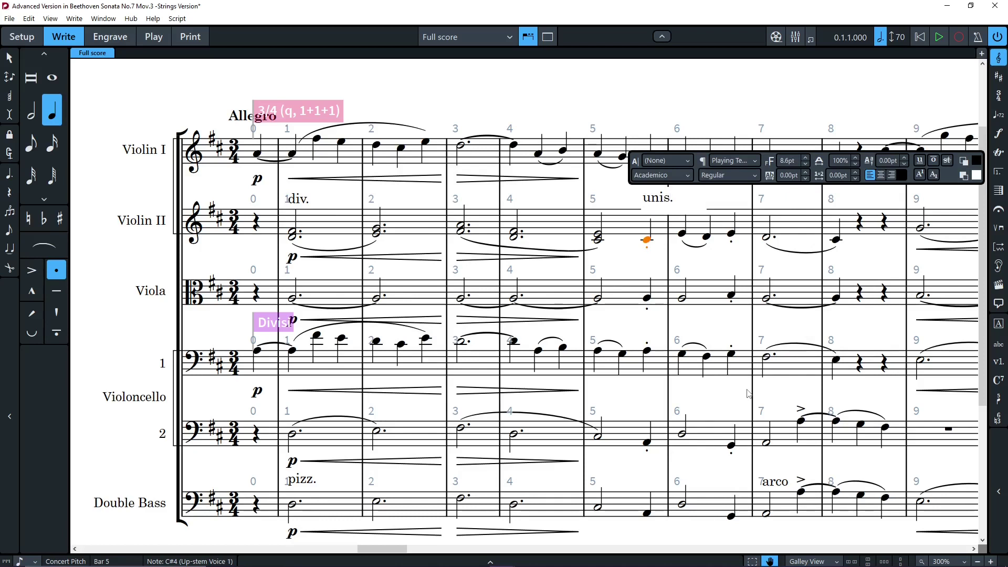
click(705, 269)
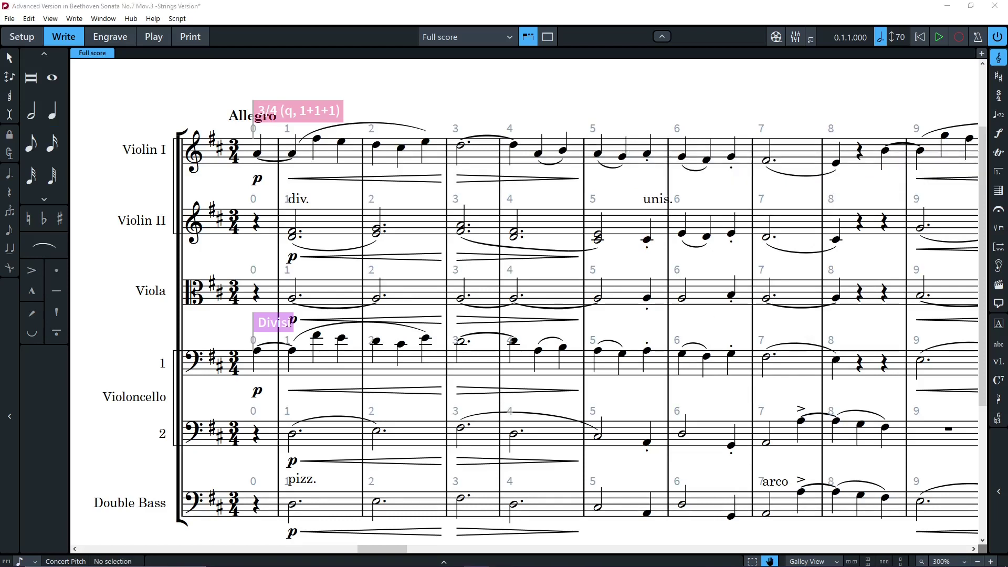
Step: Move the Double Bass arco marking to the accented second note of bar 7
click(777, 482)
drag(777, 482, 805, 482)
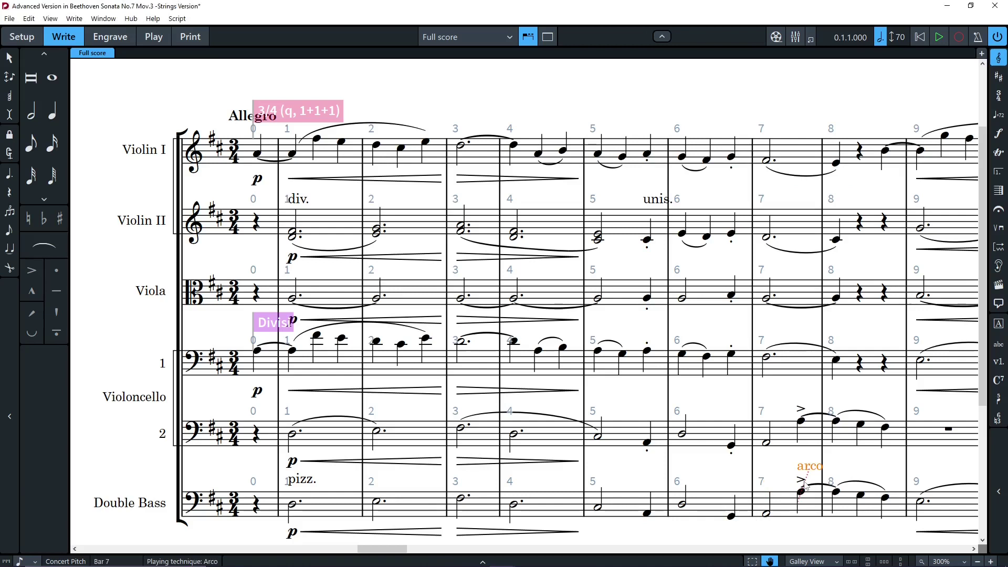
click(768, 476)
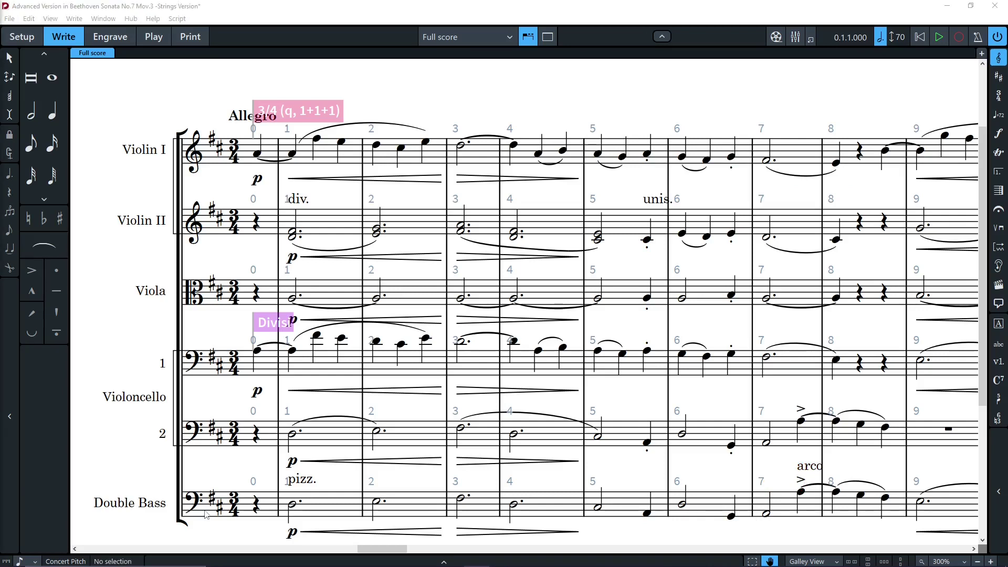
Step: Split the Viola into two divisi staves from the last rest of bar 8
scroll(383, 546, right, 5)
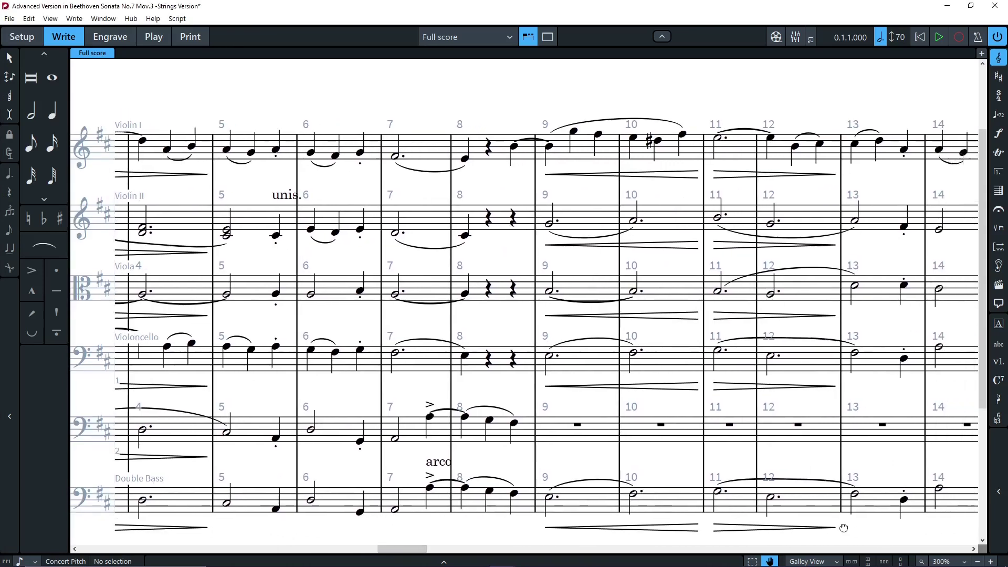
drag(844, 527, 625, 522)
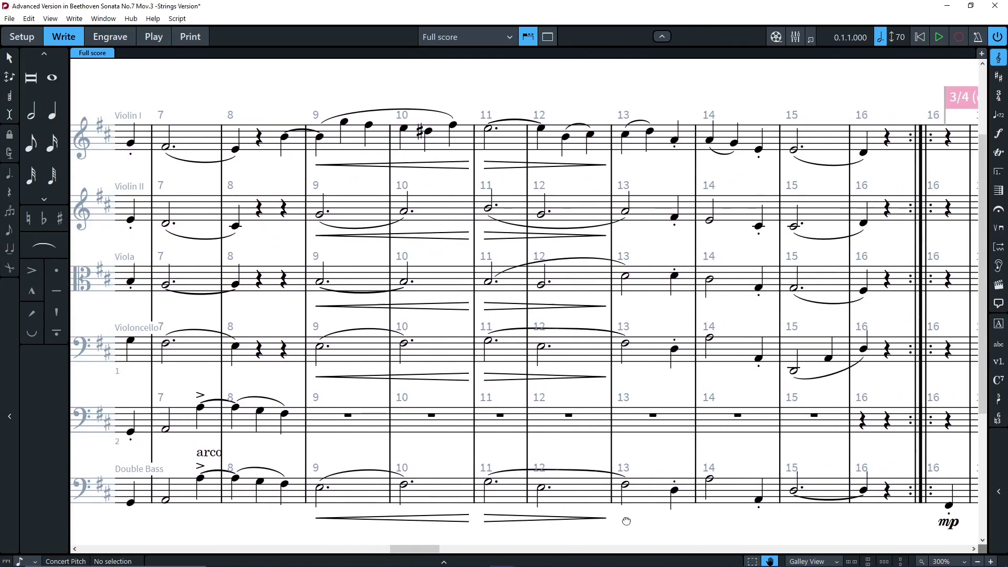
click(290, 287)
right_click(290, 287)
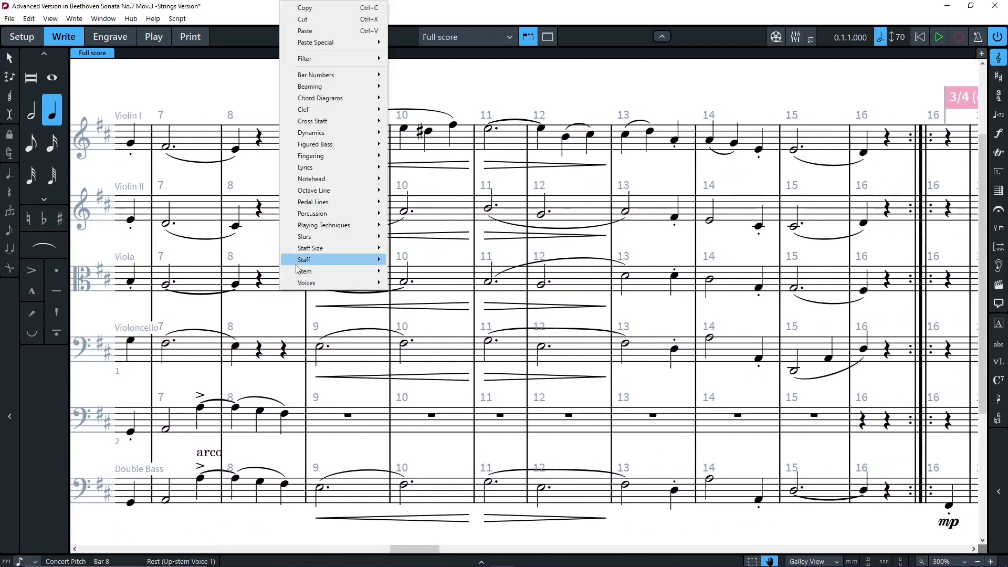
mouse_move(336, 260)
click(423, 315)
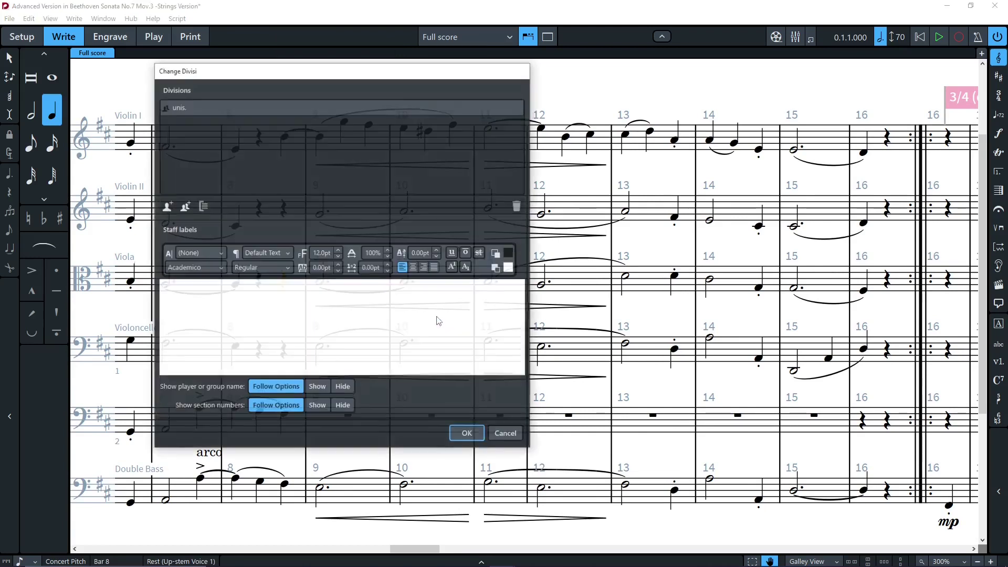
click(468, 434)
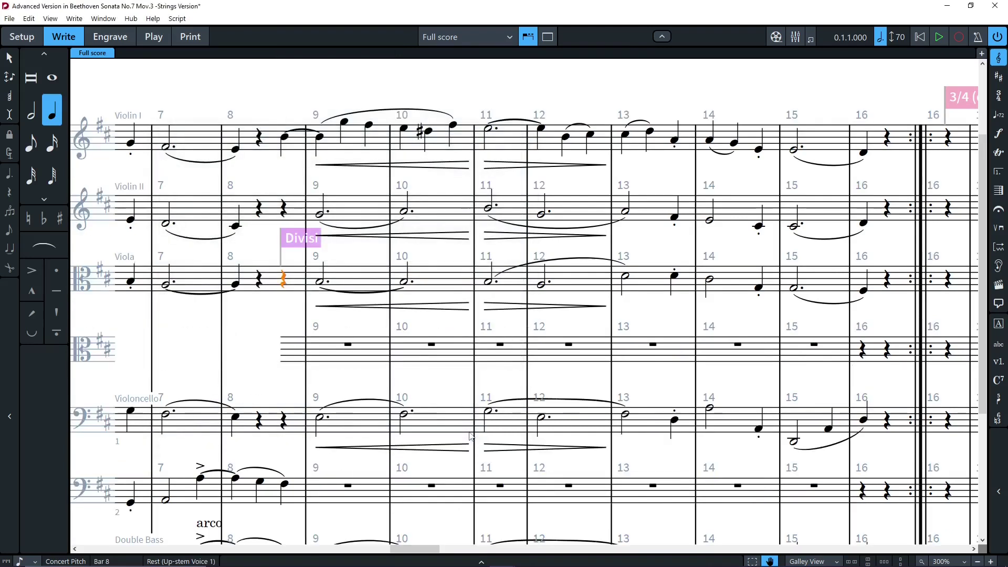
Step: Restore the Violoncello to unison from bar 9
click(349, 485)
right_click(348, 485)
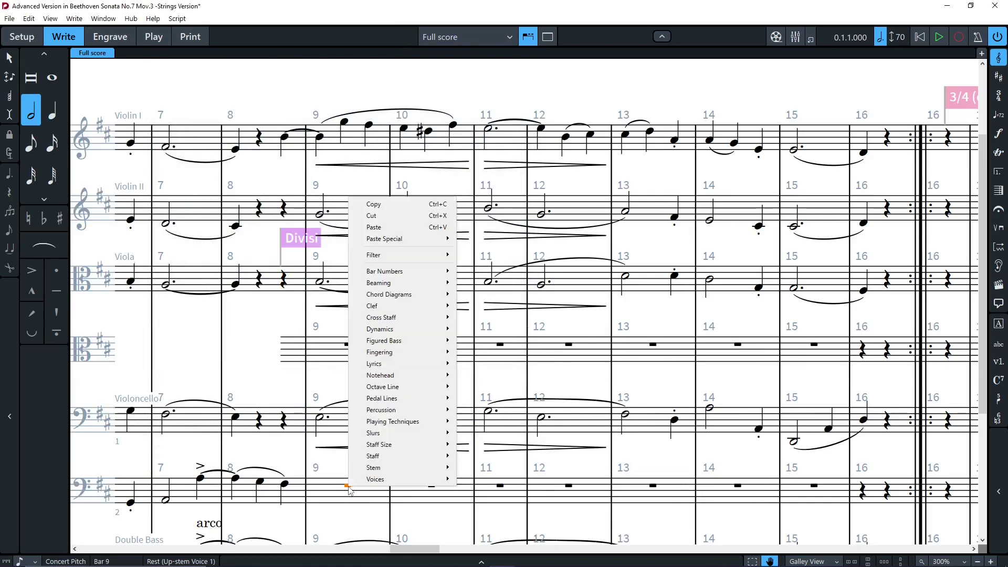
mouse_move(404, 455)
click(495, 522)
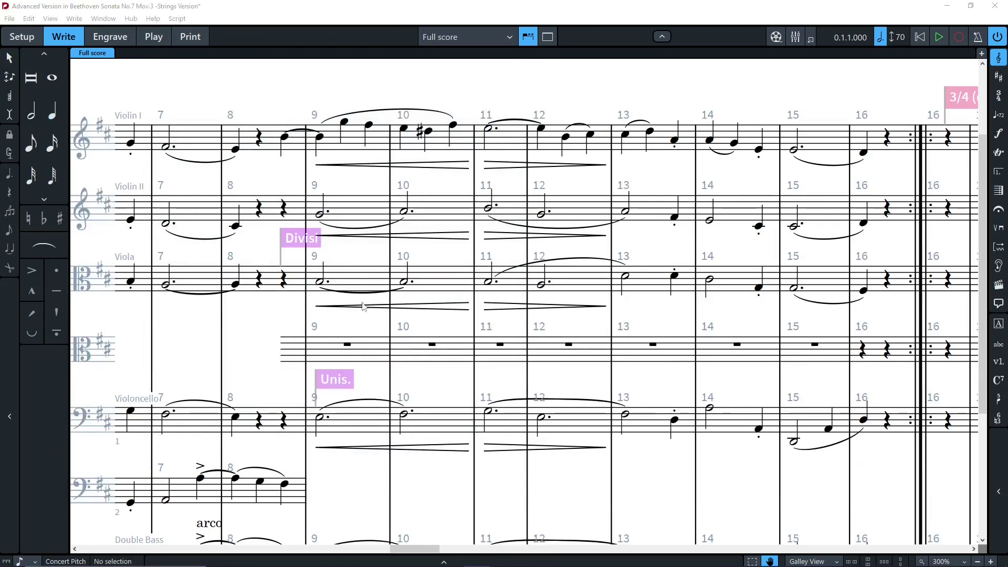
Step: Move the Viola music of bars 9–16 down to the lower divisi staff
click(362, 286)
shift+click(863, 291)
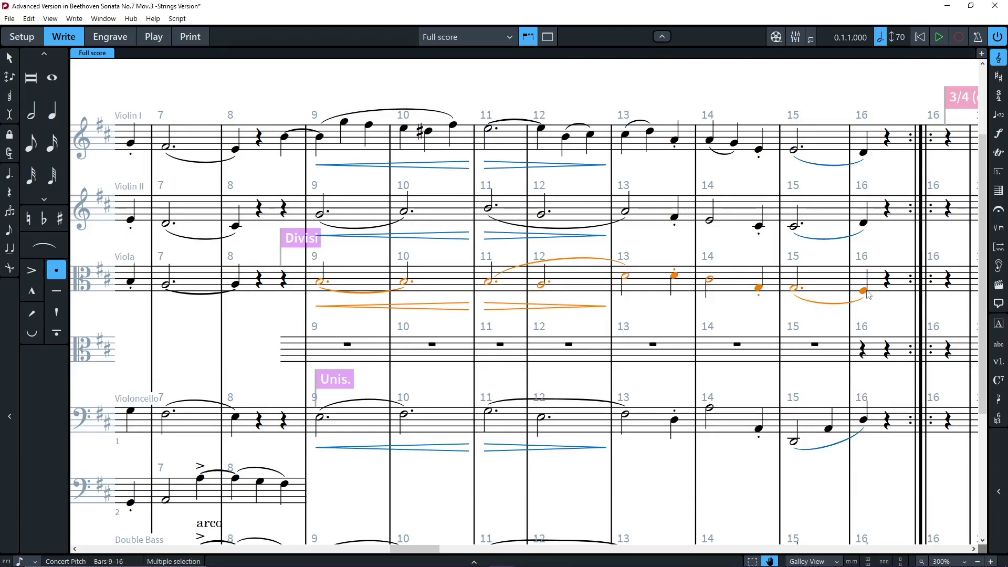
key(alt+Down)
Step: Copy the Violin I melody from the last beat of bar 8 through bar 16 to the upper Viola staff, an octave lower
click(285, 139)
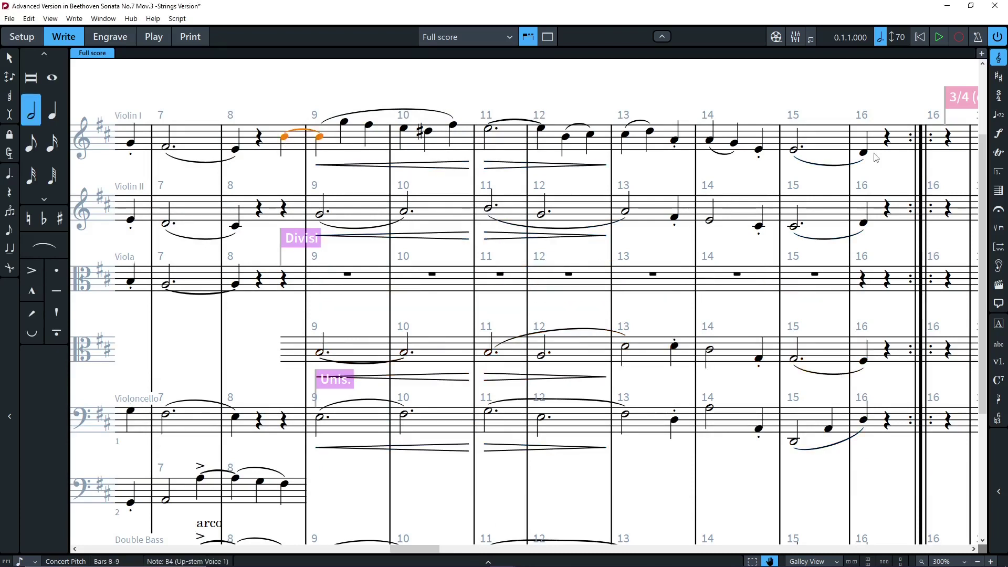
shift+click(867, 154)
click(283, 283)
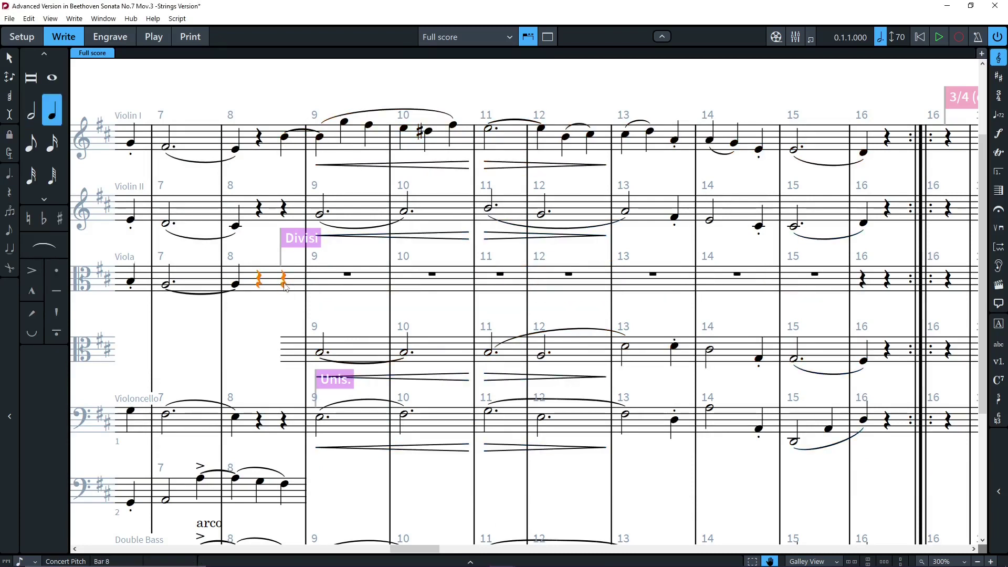
key(ctrl+v)
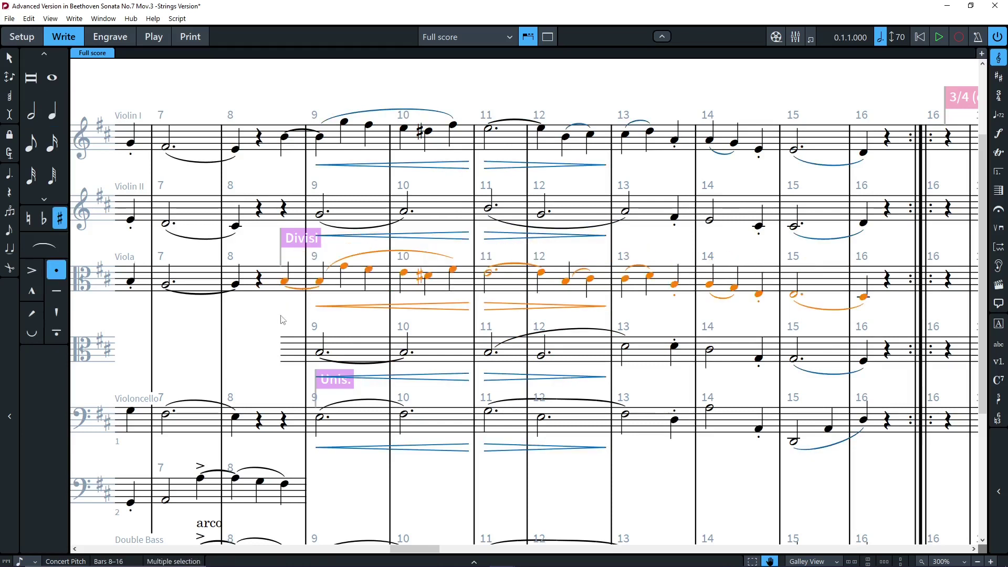
click(296, 303)
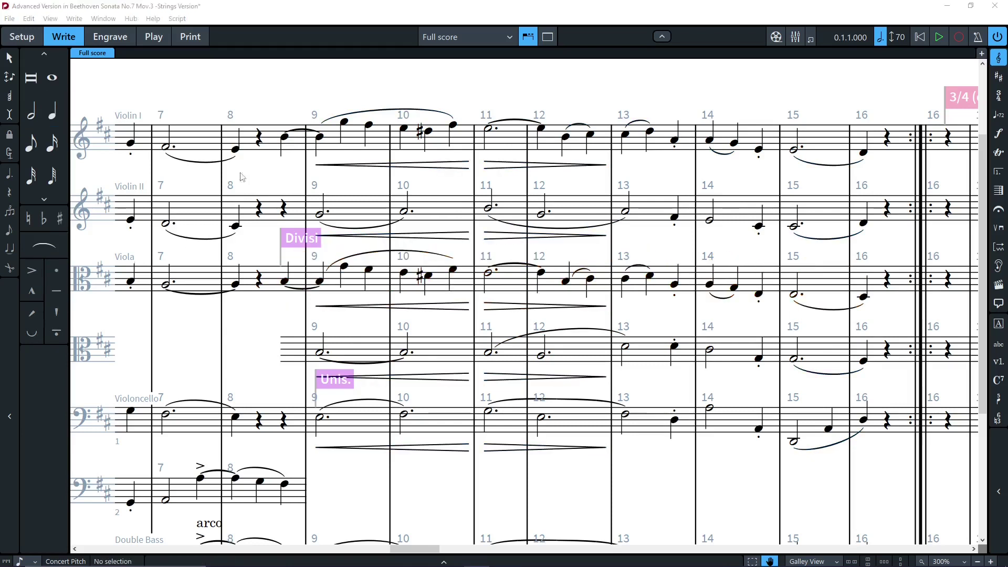
Step: Swap the Violin I and Violin II music from the last beat of bar 8 through the first note of bar 16
click(285, 137)
shift+click(864, 224)
right_click(863, 227)
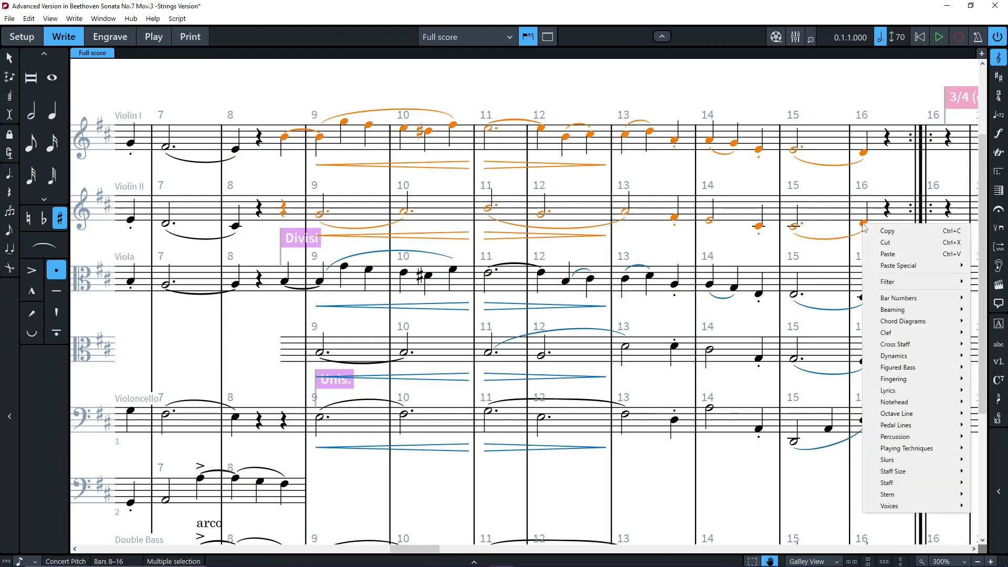
mouse_move(888, 267)
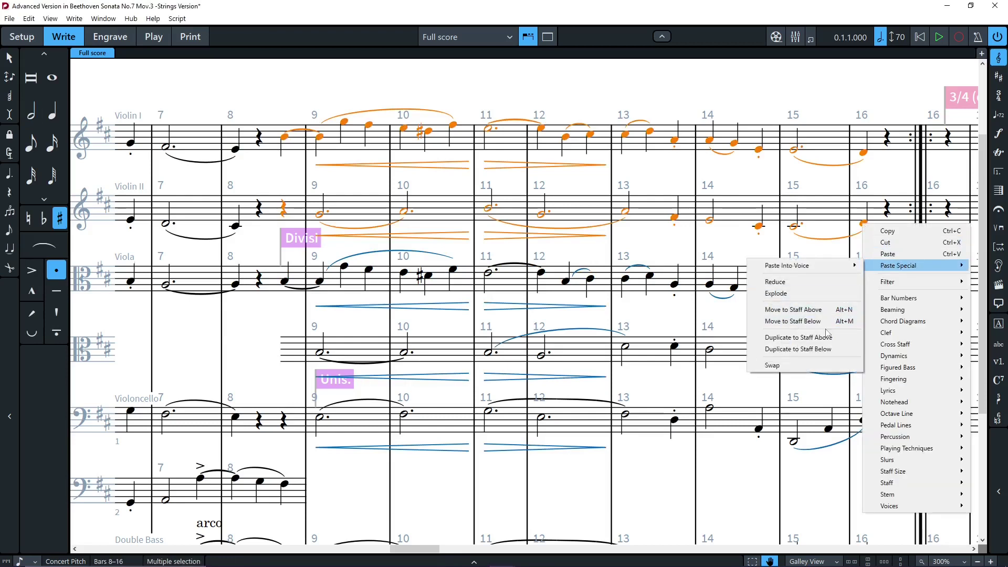
click(802, 367)
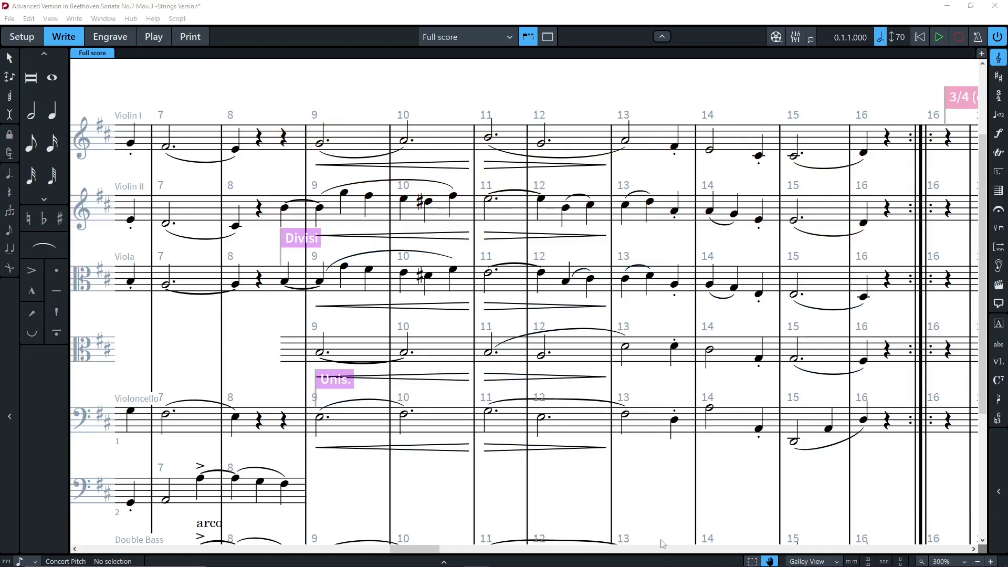
Step: Delete the end-and-start repeat barline in bar 16 and insert 16 bars at the start of bar 17
key(x)
drag(431, 549, 452, 549)
click(535, 405)
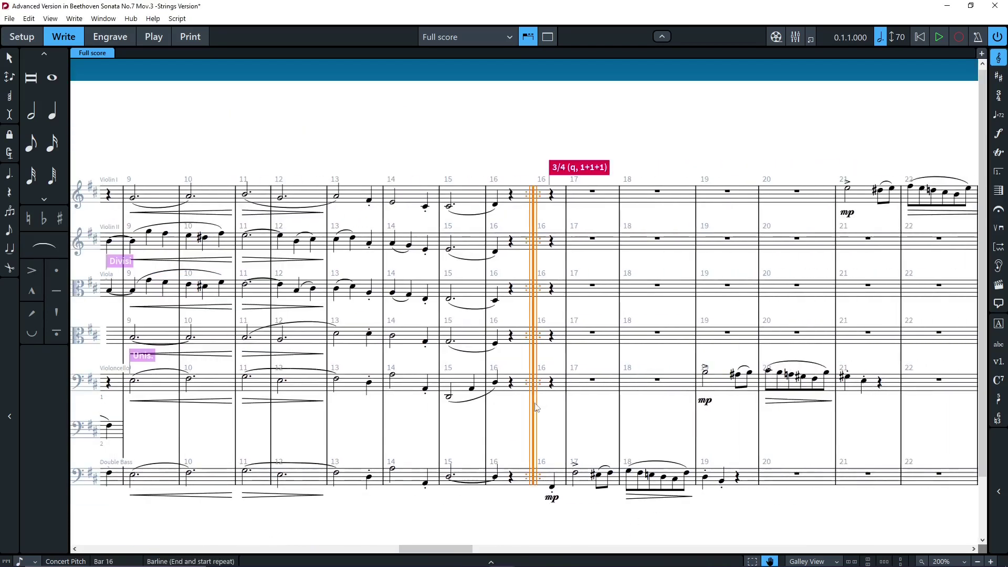
key(Delete)
click(542, 366)
key(shift+b)
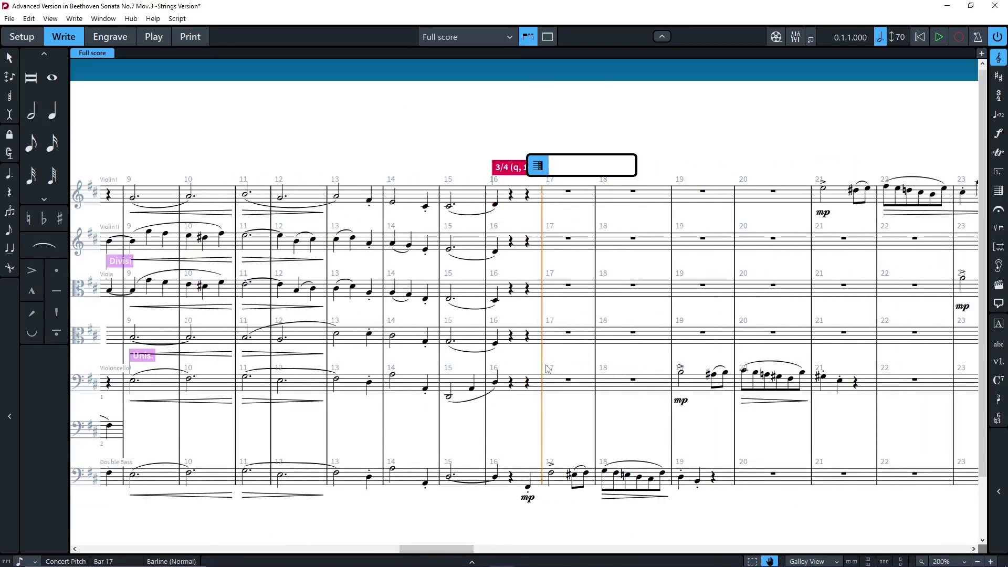
text(16)
key(Return)
Step: Move the Double Bass pickup note and its mp marking from bar 16 to the last beat of bar 32
click(530, 501)
ctrl+click(527, 487)
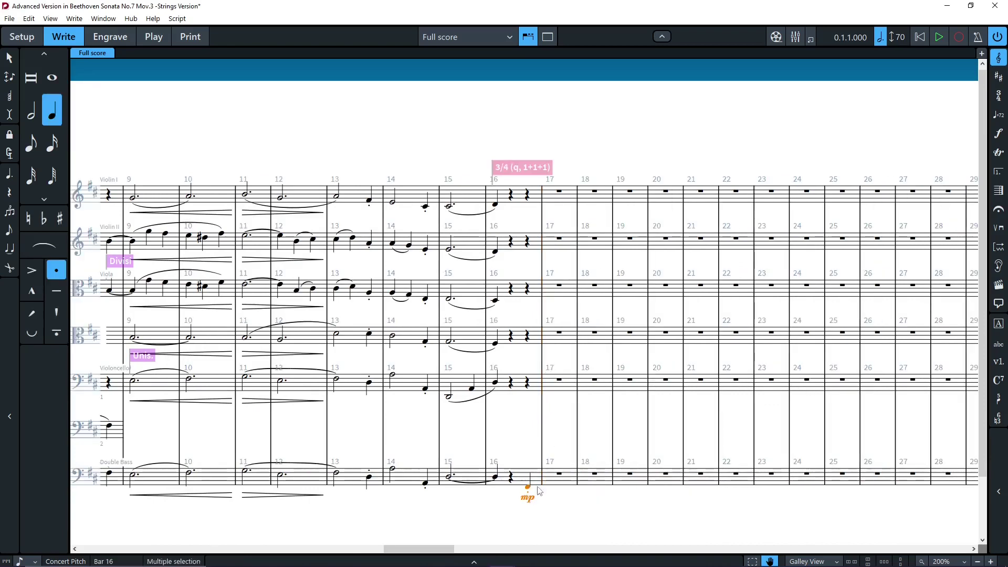
key(Delete)
drag(434, 550, 481, 551)
double_click(488, 475)
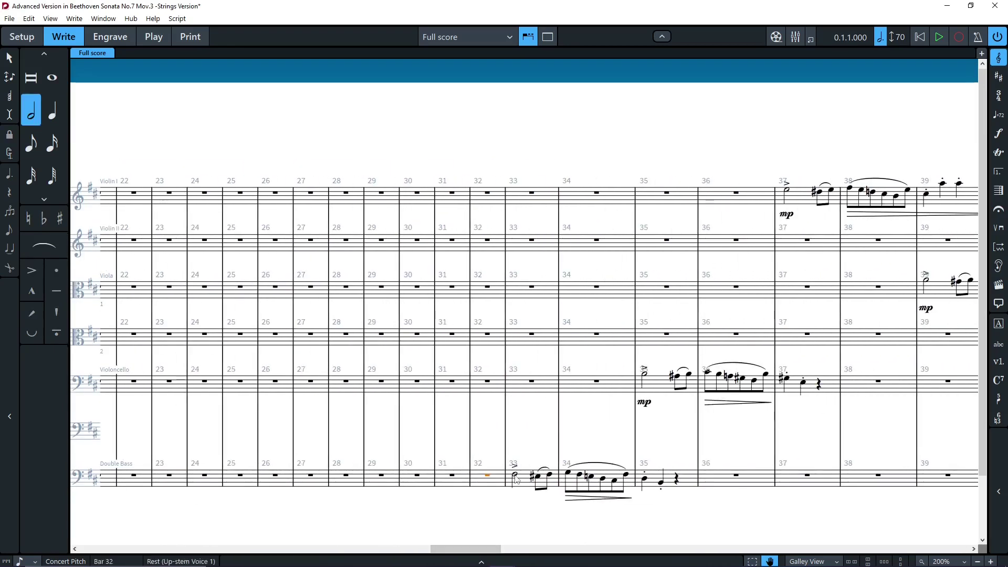
key(space)
key(space)
key(ctrl+v)
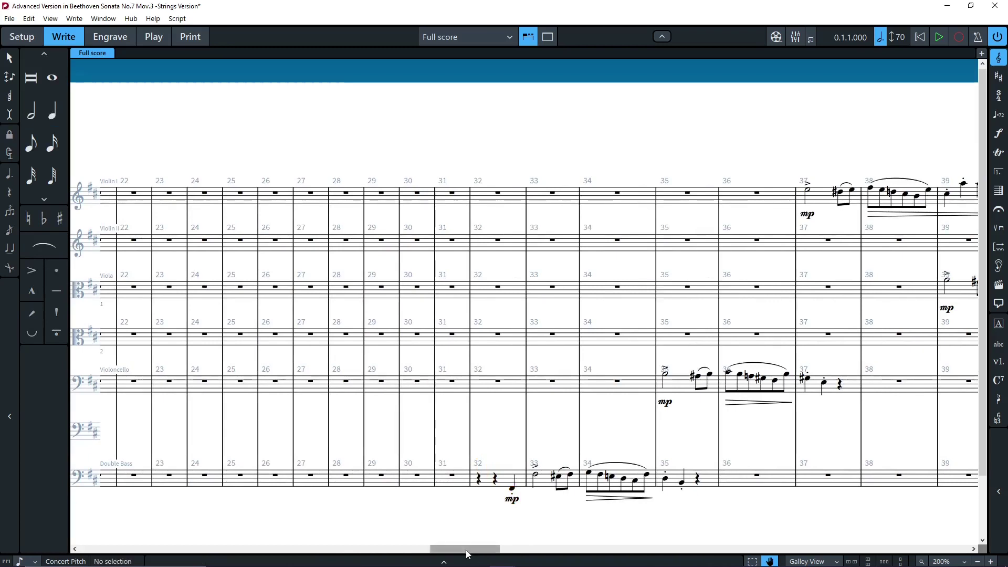
Step: Paste the Simple Version's bars 0–16 into the advanced score's string staves from the last beat of bar 16
drag(463, 549, 434, 549)
click(314, 198)
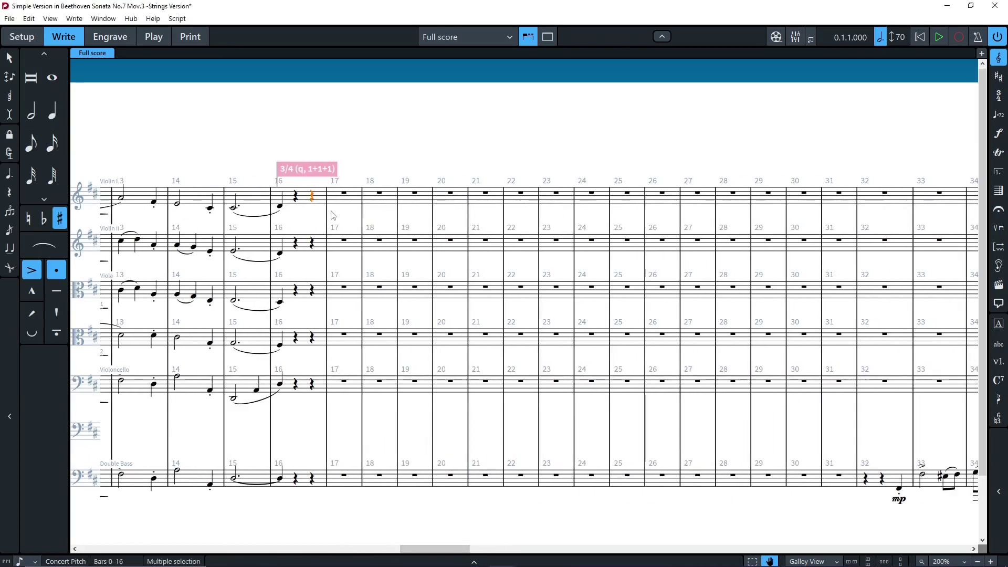
key(ctrl+v)
click(397, 148)
Step: Add the upper octave to the Violin I melody from the last beat of bar 16 to the first note of bar 24
click(315, 202)
shift+click(699, 204)
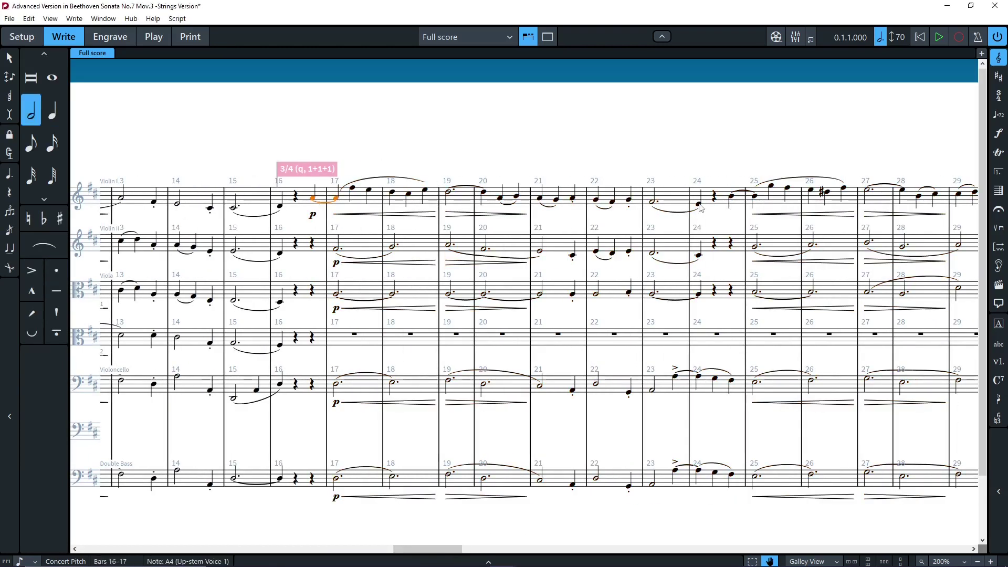
key(shift+i)
text(8)
key(Return)
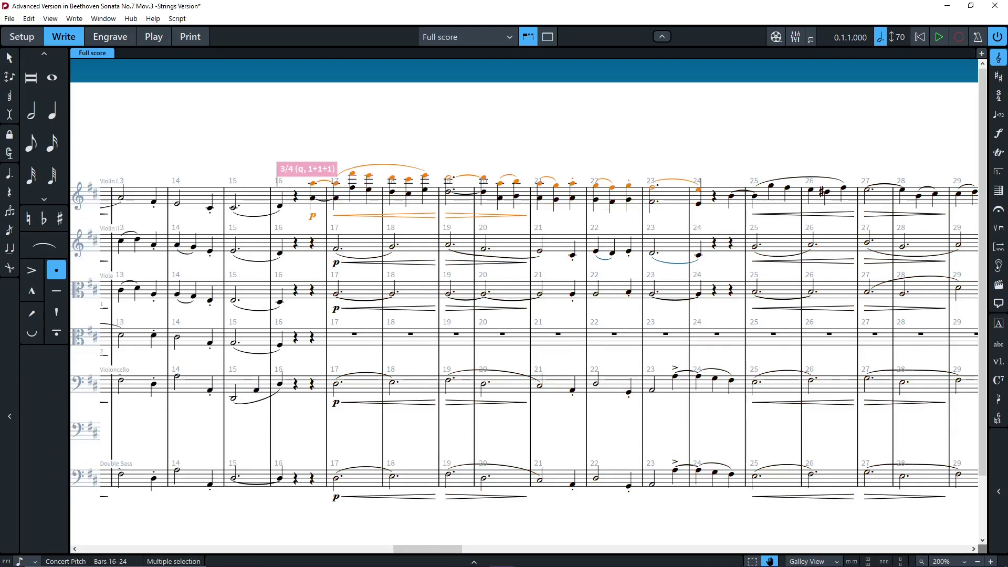
Step: Copy the upper Viola staff's music of bars 17–24 to the lower Viola staff
click(361, 294)
shift+click(702, 298)
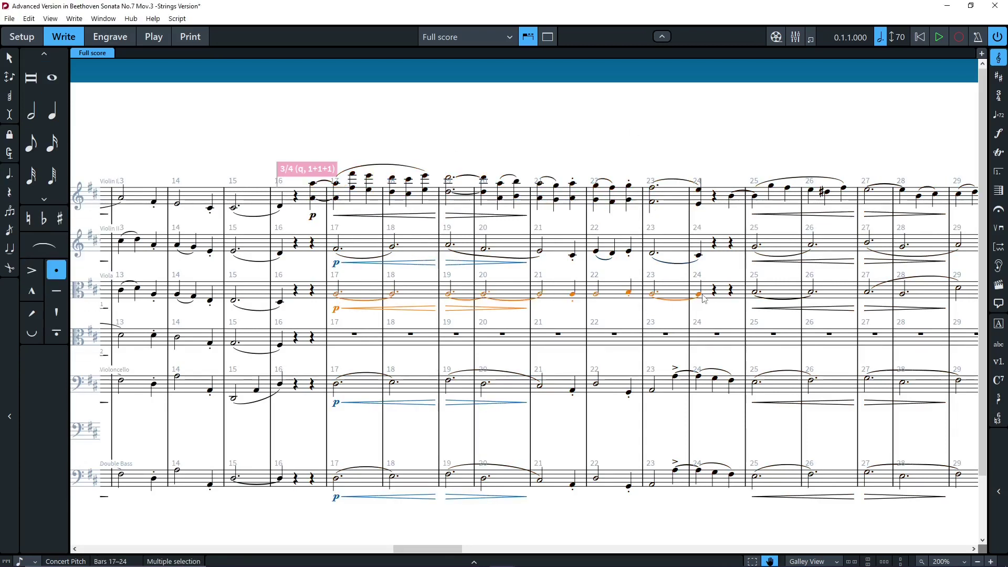
key(ctrl+c)
click(341, 334)
key(ctrl+v)
key(Escape)
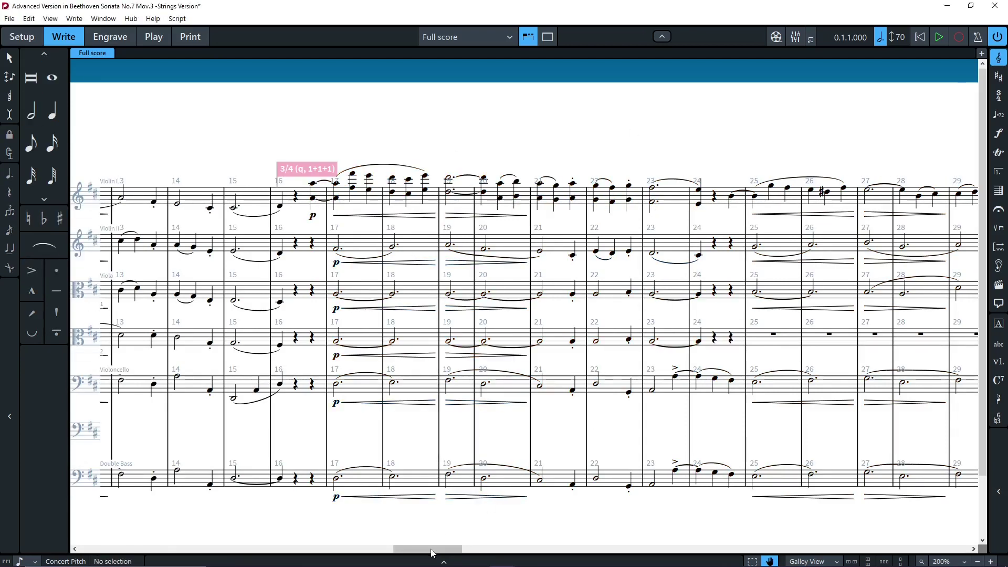
Step: Change the Violin II music of bars 25–32 to a new down-stem voice
scroll(600, 369, right, 10)
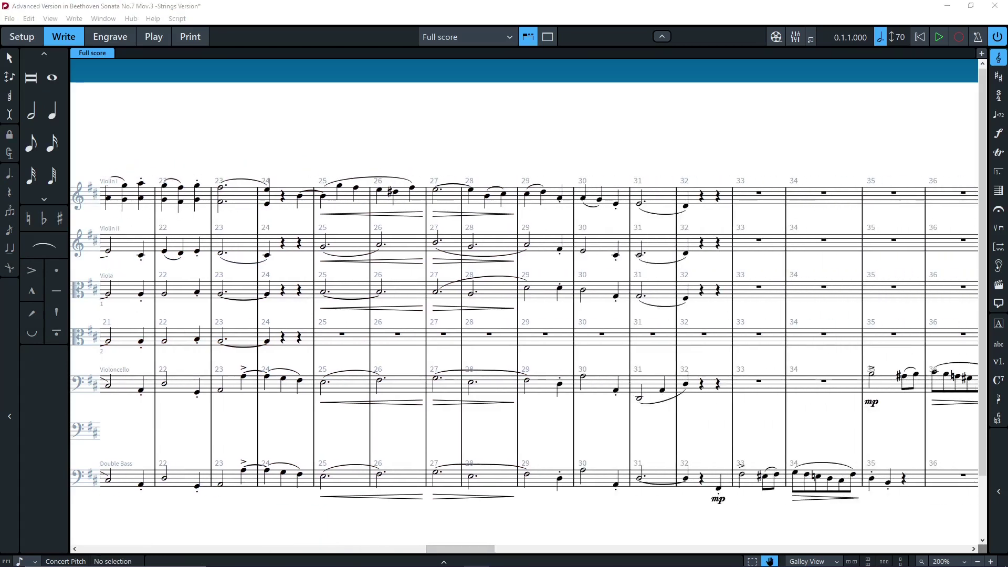
click(373, 245)
shift+click(686, 257)
right_click(686, 257)
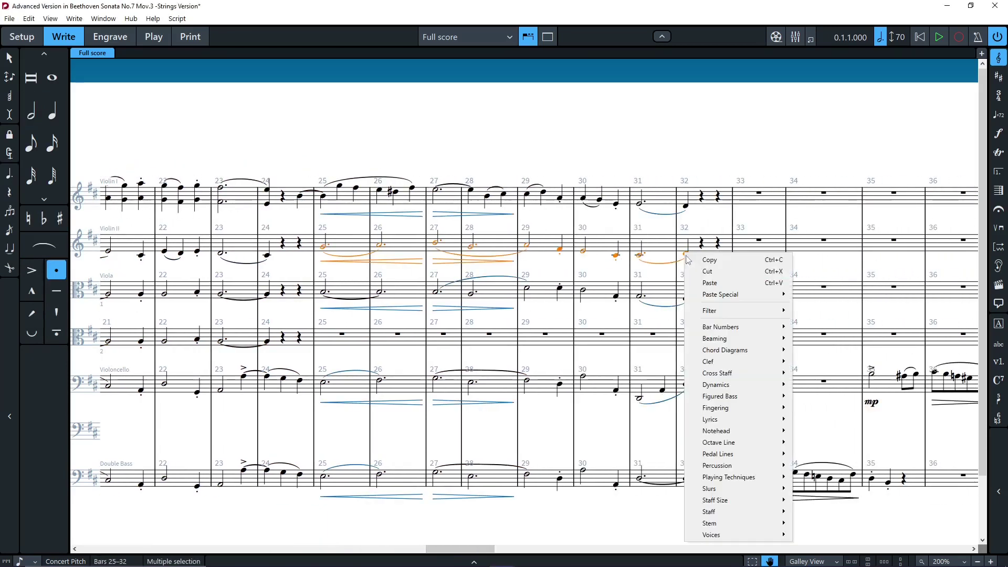
mouse_move(735, 534)
mouse_move(849, 546)
click(683, 495)
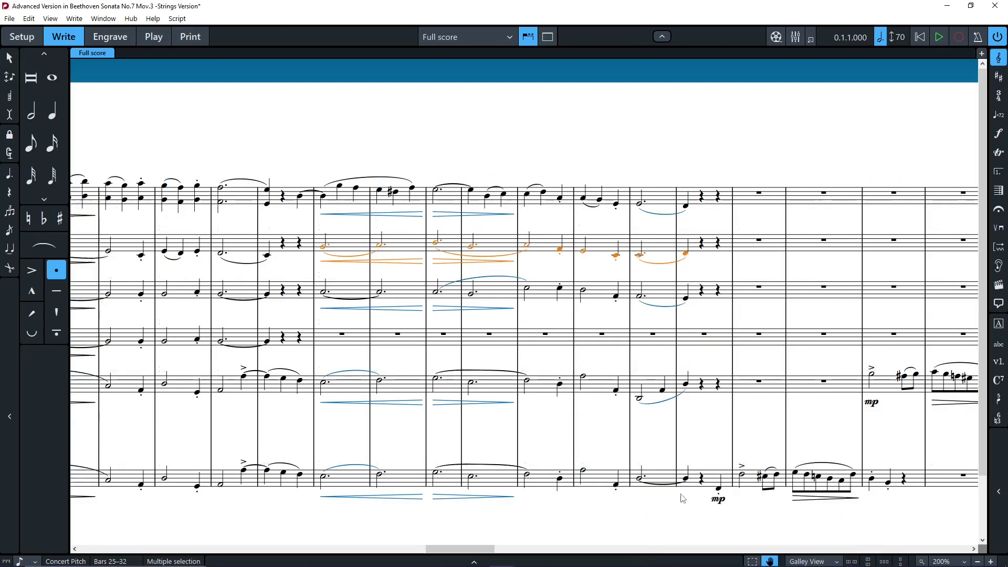
Step: Move the Violin I melody of bars 24–32 into Violin II's up-stem voice and duplicate both voices to Violin I an octave higher
click(300, 198)
shift+click(687, 208)
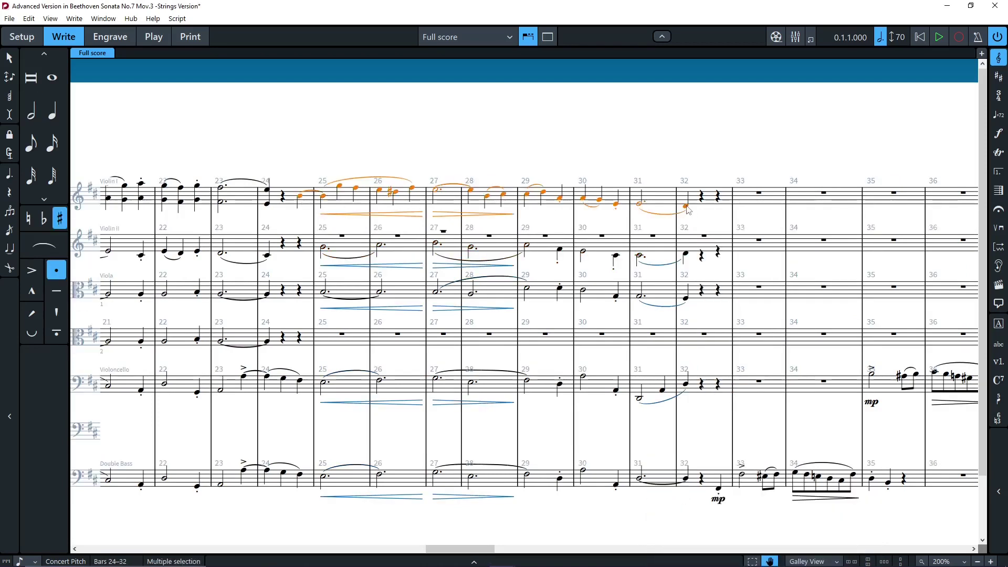
key(ctrl+x)
click(298, 243)
right_click(298, 242)
mouse_move(347, 285)
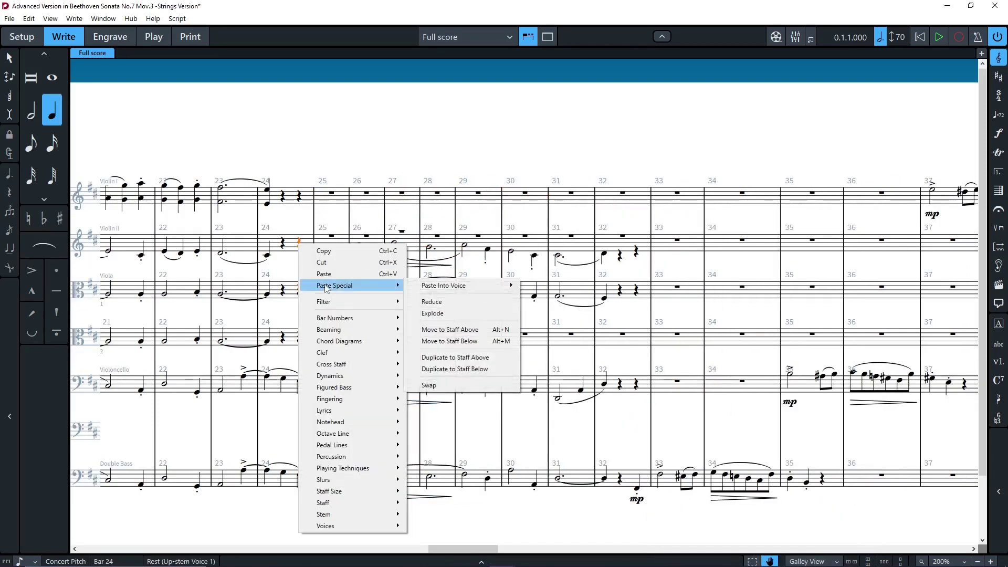
mouse_move(462, 285)
click(547, 287)
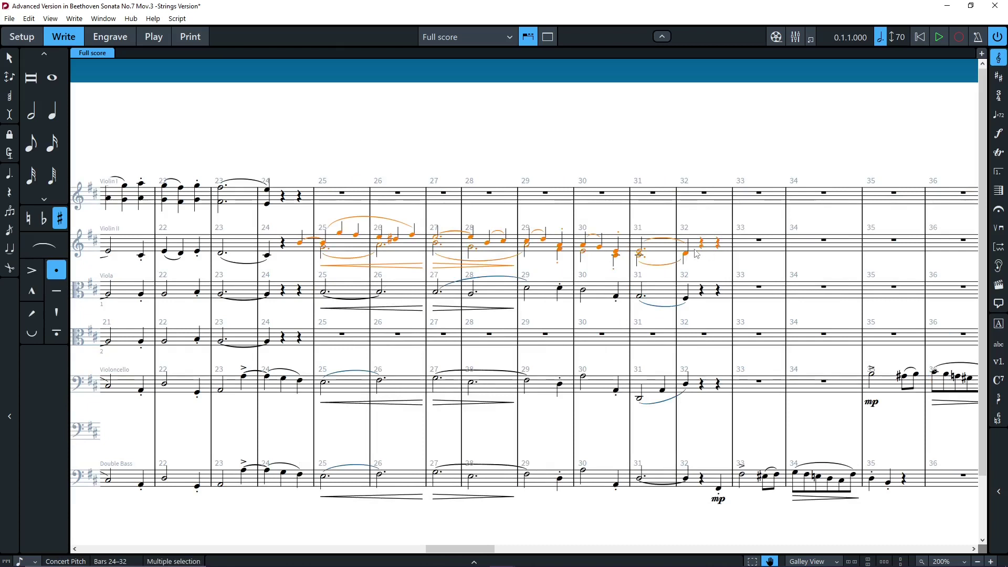
key(alt+shift+Up)
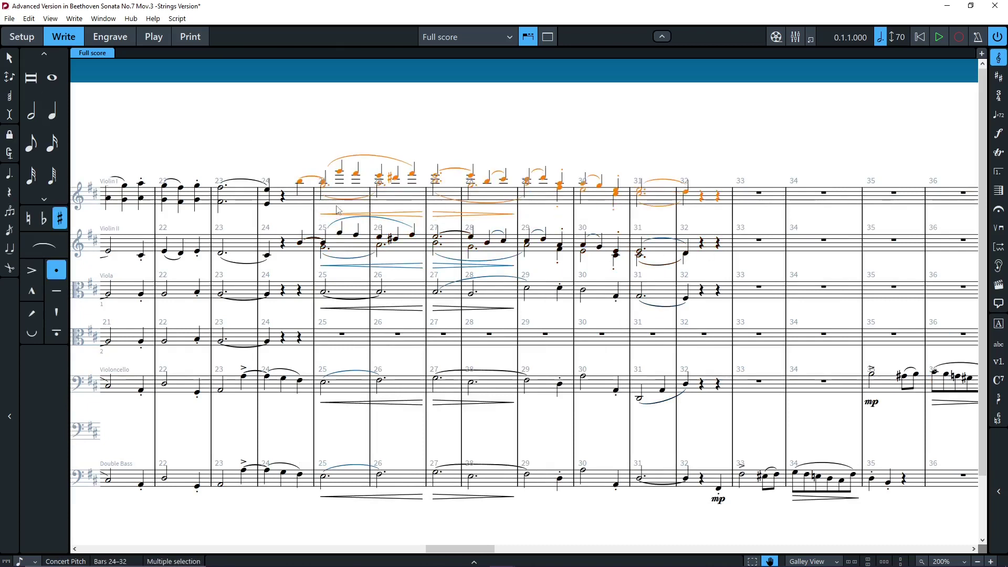
Step: Change the Violoncello music of bars 25–32 to a new down-stem voice
click(347, 390)
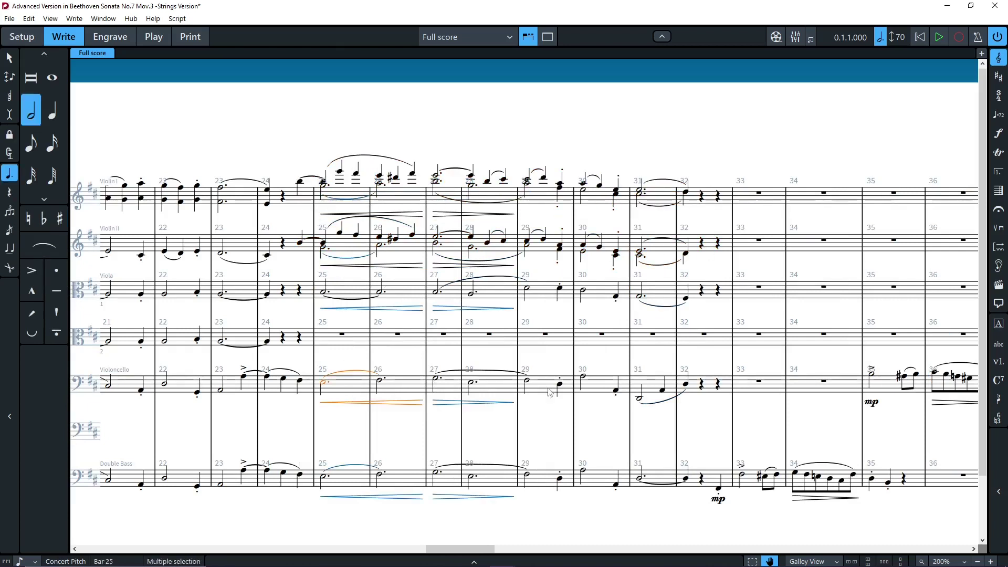
shift+click(686, 389)
right_click(687, 389)
mouse_move(735, 377)
mouse_move(834, 433)
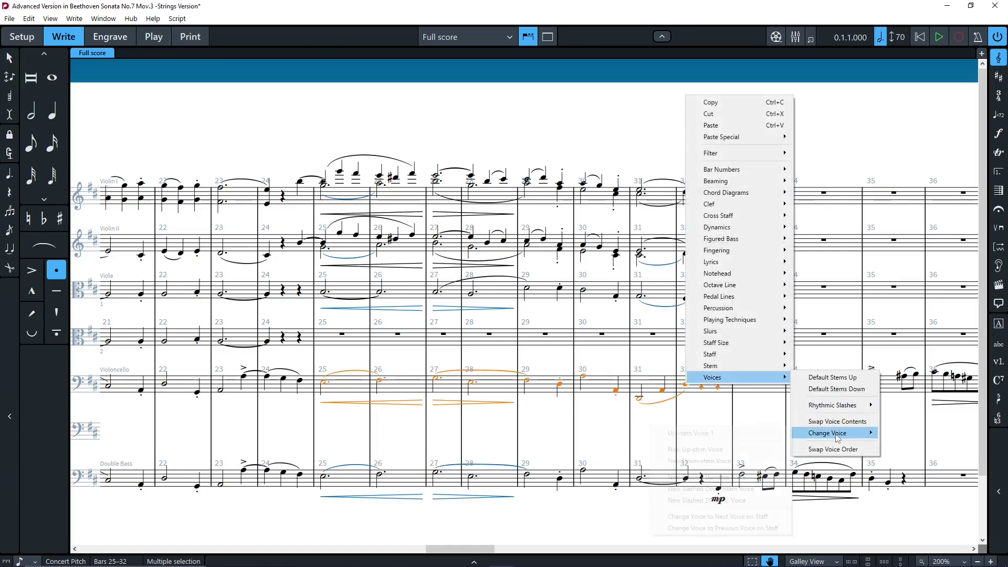
click(722, 460)
Step: Move the upper Viola staff's music of bars 25–32 into the Violoncello's up-stem voice
click(379, 292)
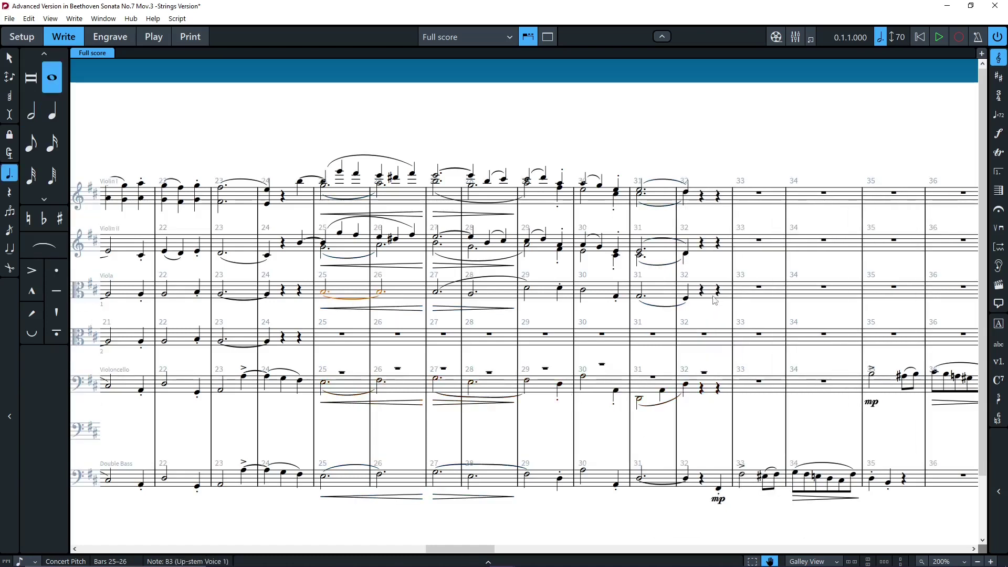
shift+click(715, 295)
key(Delete)
click(342, 373)
right_click(342, 372)
mouse_move(399, 366)
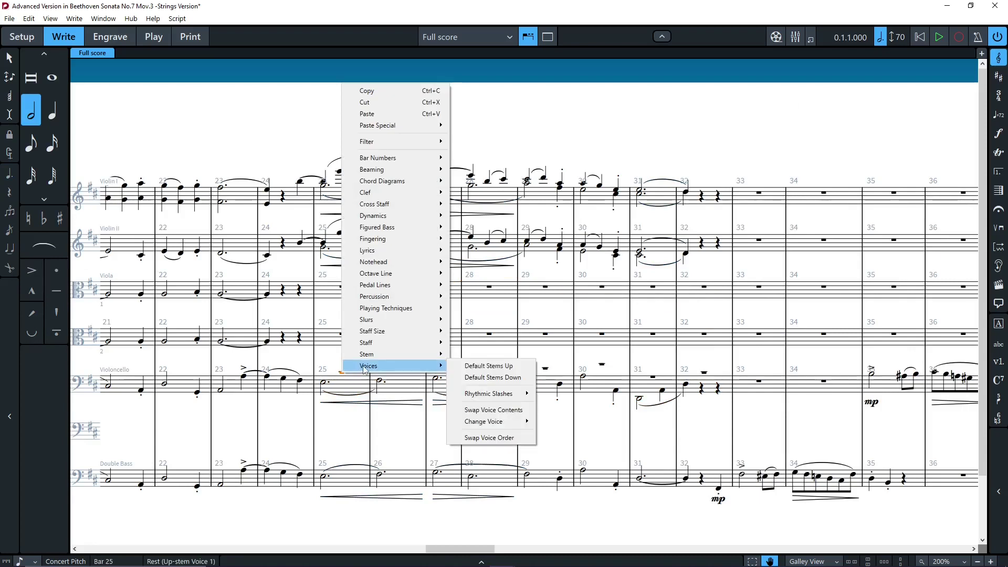
mouse_move(484, 423)
mouse_move(420, 125)
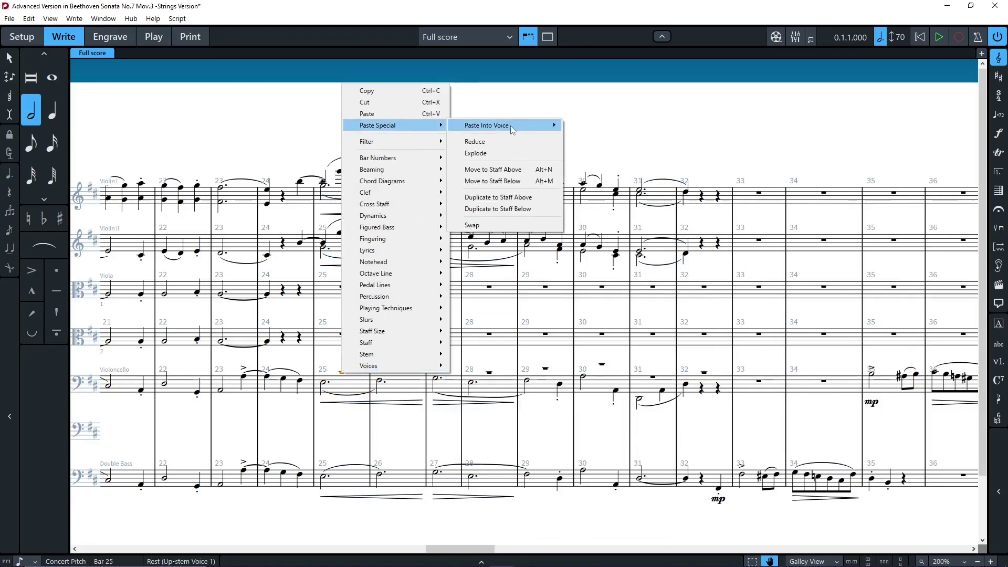
mouse_move(546, 126)
click(604, 128)
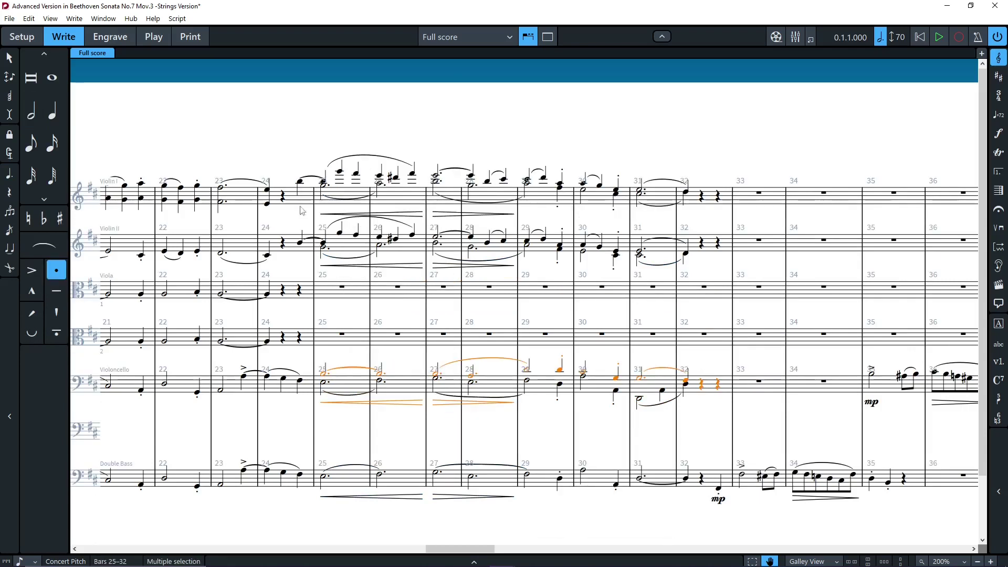
Step: Filter the up-stem voice of Violin II in bars 24–32 and copy it to the lower Viola staff, an octave lower
click(301, 242)
shift+click(692, 251)
right_click(560, 243)
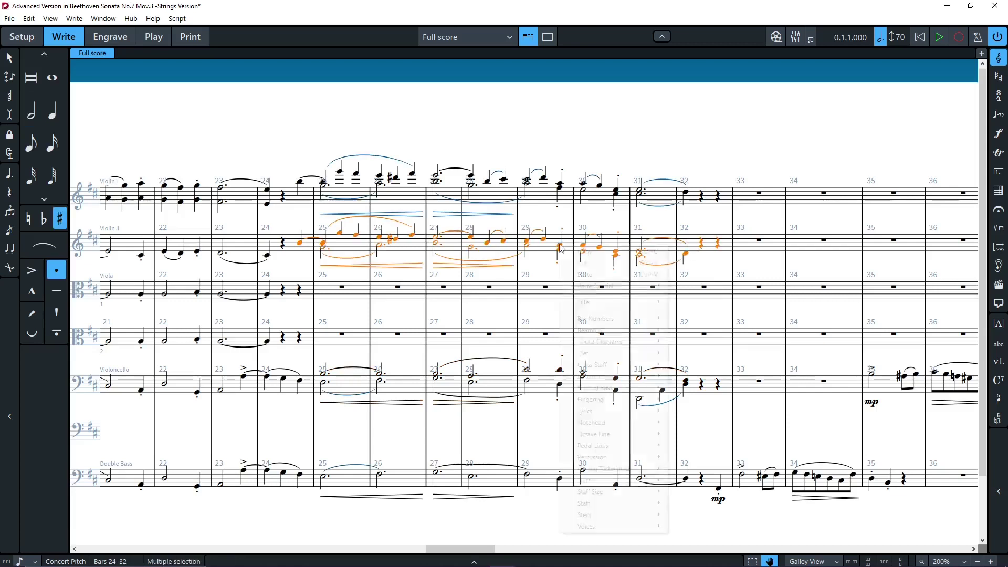
mouse_move(587, 304)
mouse_move(741, 97)
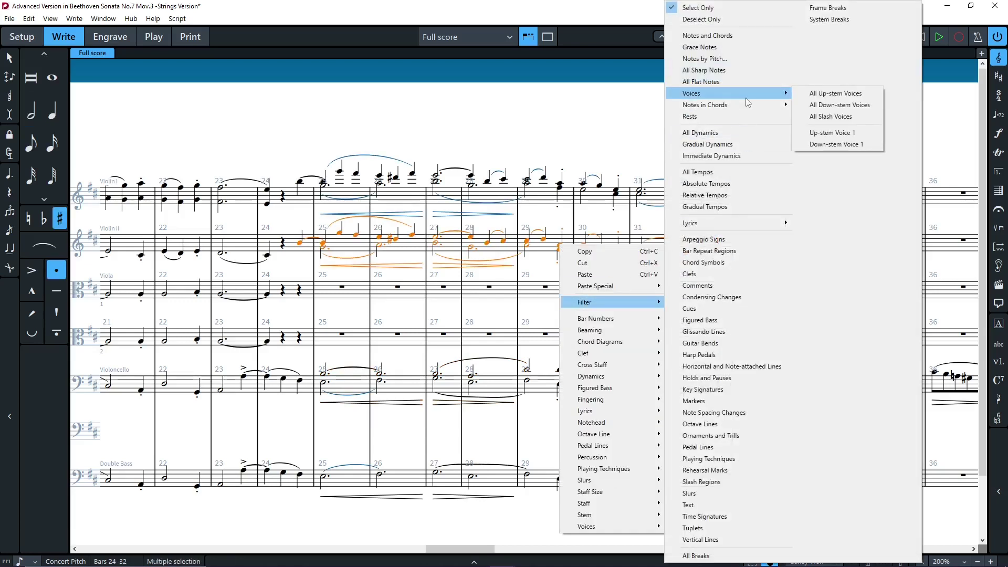
click(819, 93)
key(ctrl+c)
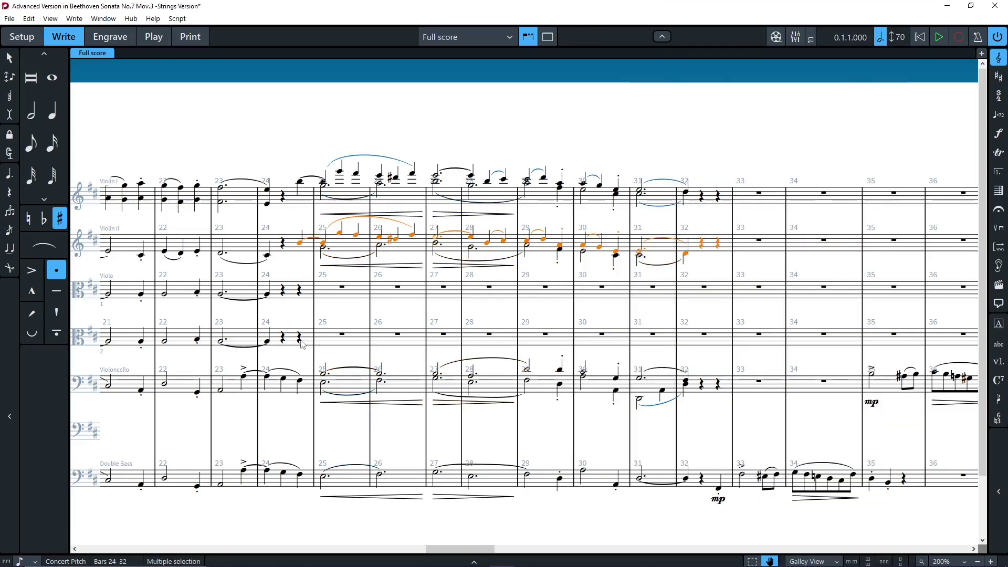
click(303, 342)
key(ctrl+v)
key(ctrl+alt+Down)
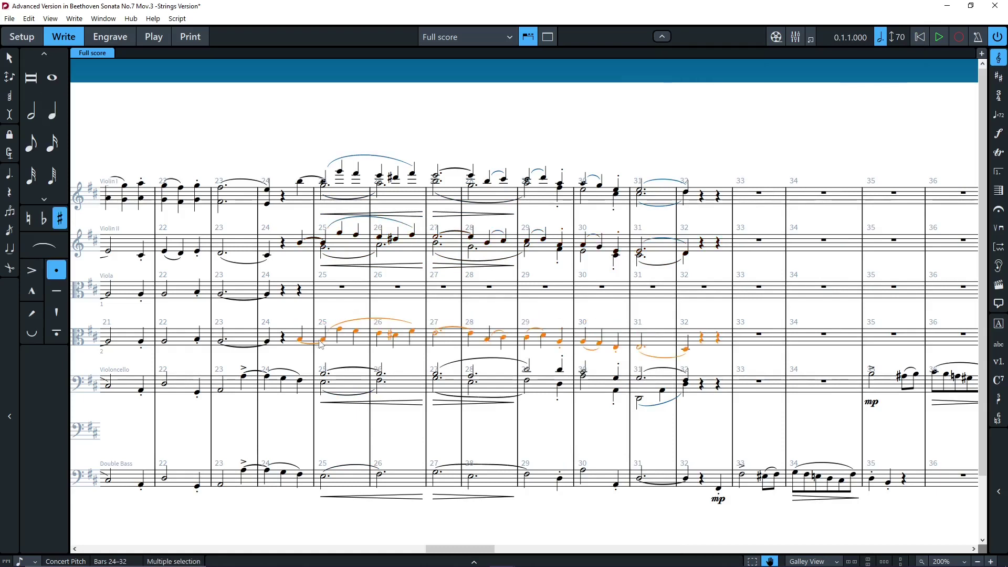
Step: Filter the up-stem voice of the Violoncello in bars 25–32 and copy it to the upper Viola staff
click(340, 386)
shift+click(694, 387)
right_click(641, 384)
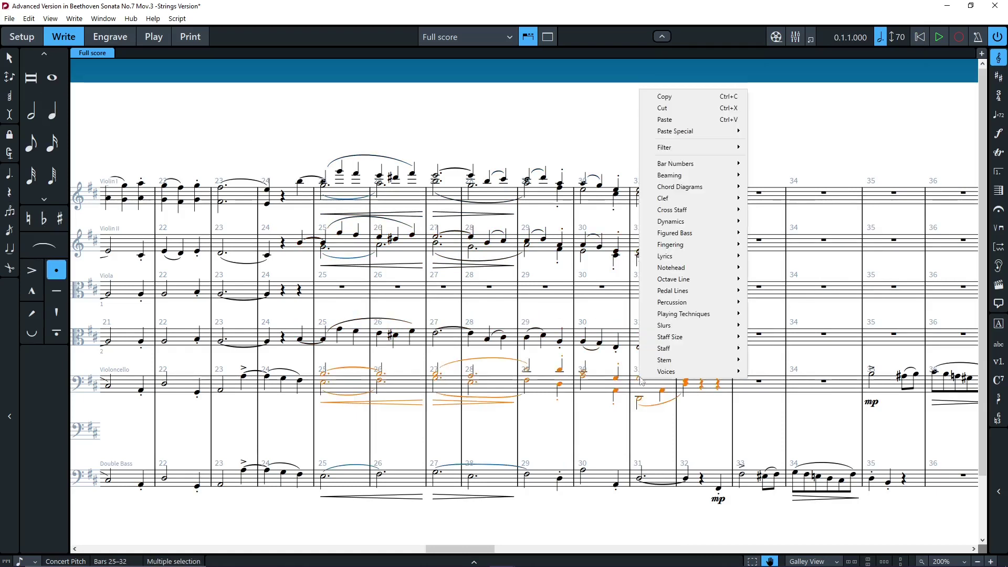
mouse_move(683, 147)
mouse_move(787, 94)
click(881, 113)
key(ctrl+c)
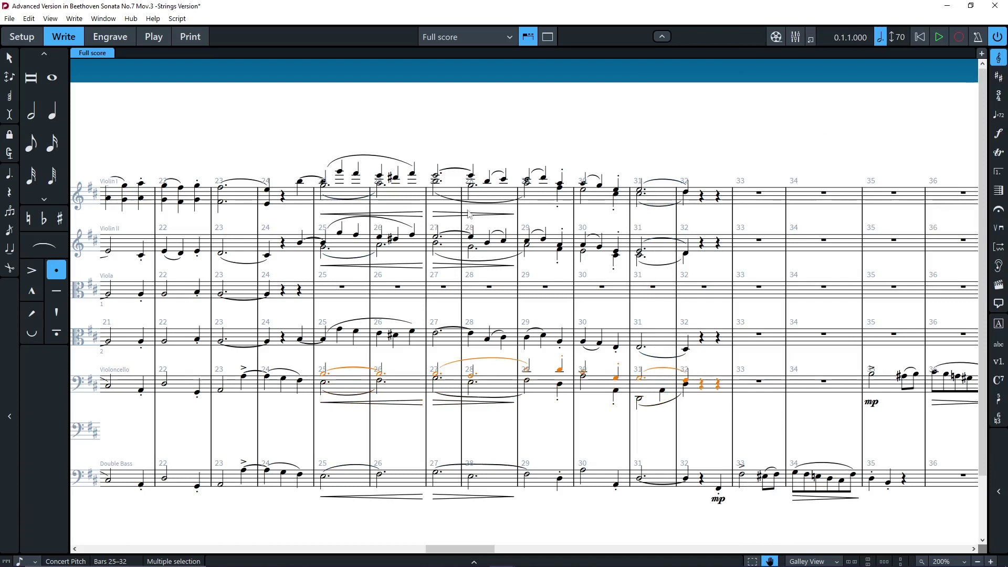
click(336, 292)
key(ctrl+v)
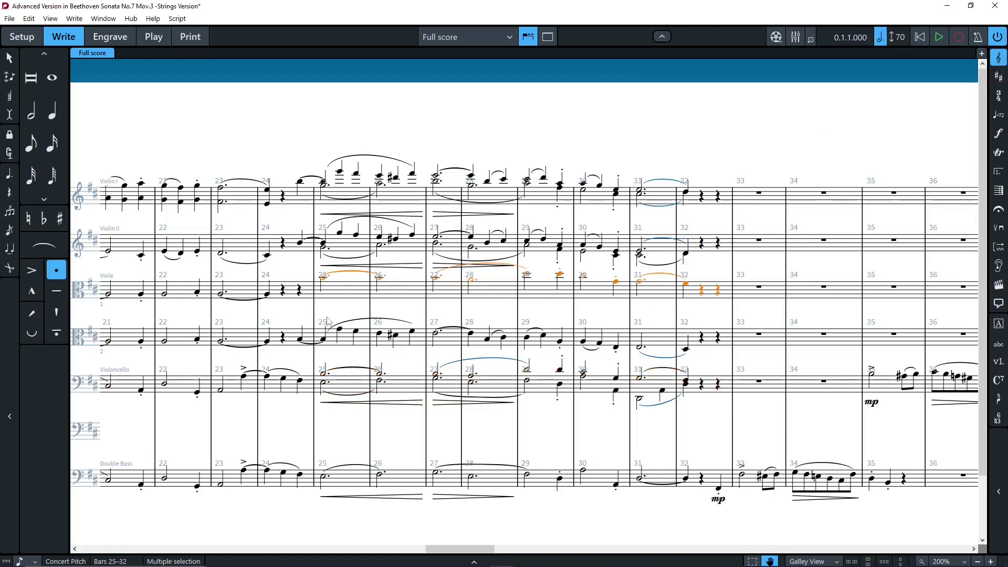
key(Escape)
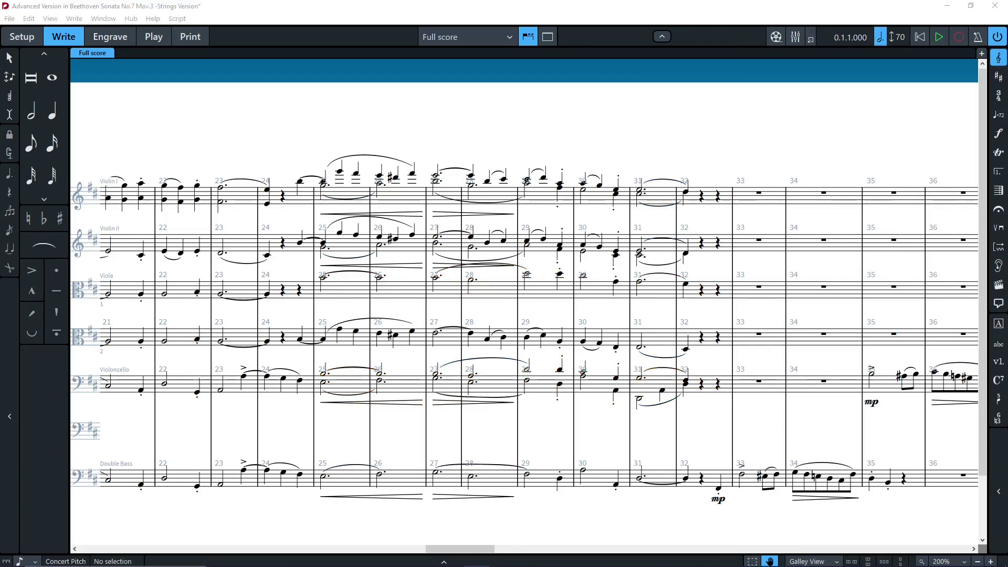
Step: Lower the opening notes of Violin I's down-stem voice in bars 25 and 26, taking bar 25's dotted half note to E5
click(324, 184)
ctrl+click(356, 235)
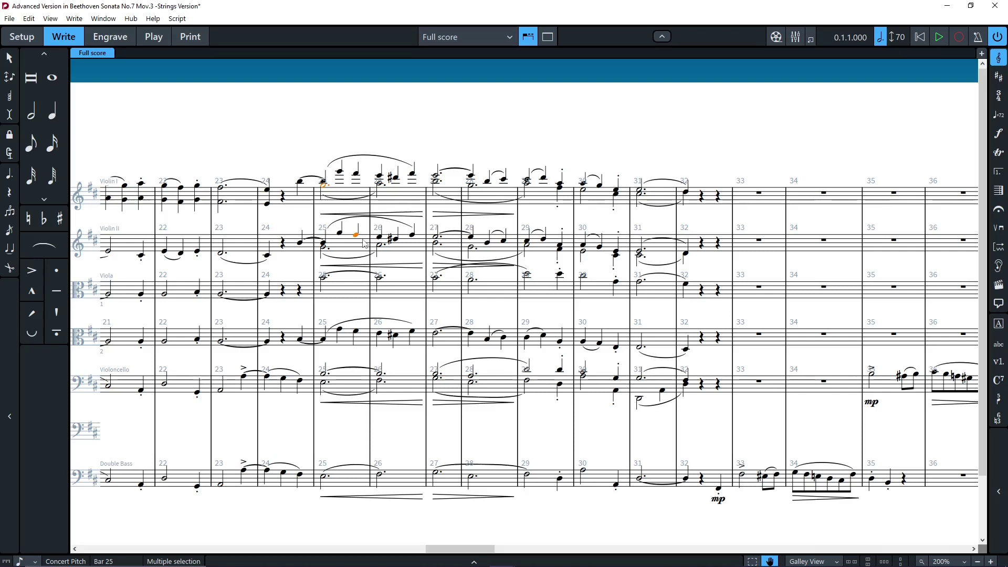
click(276, 106)
click(323, 186)
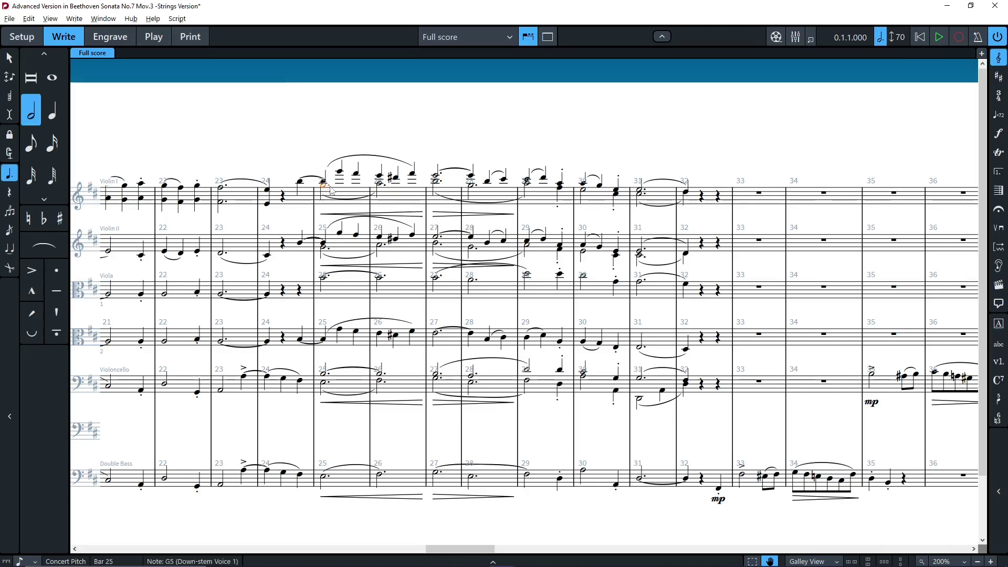
key(alt+Down)
click(379, 187)
key(alt+Down)
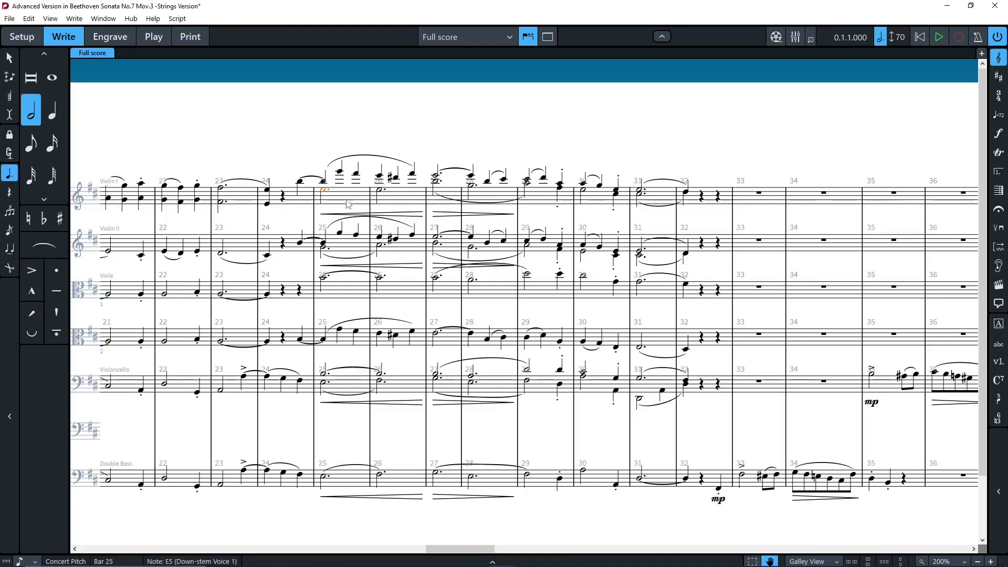
Step: Rewrite bar 26 of Violin I's down-stem voice in quarter notes, entering B and A5 on beats two and three
key(6)
key(Right)
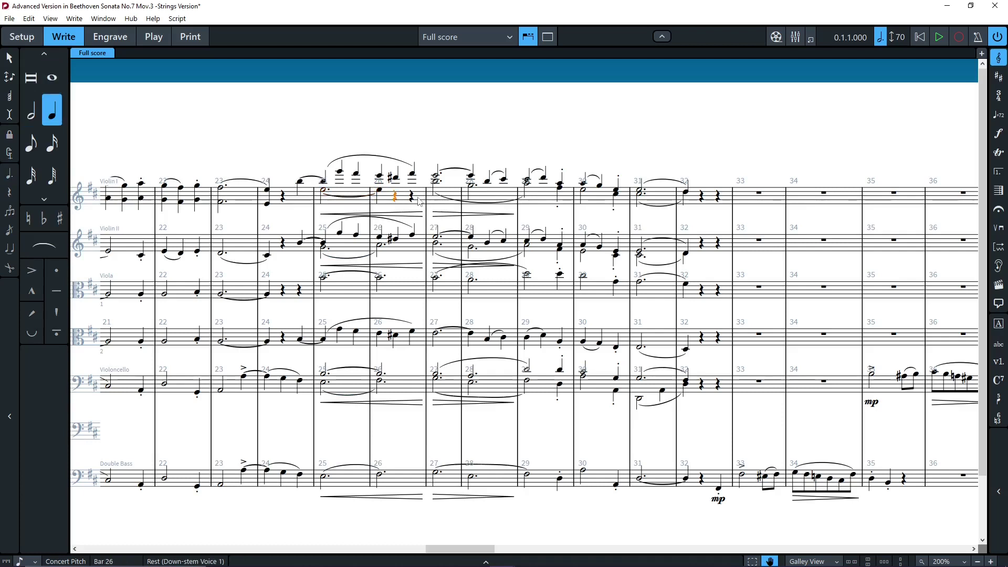
key(b)
key(a)
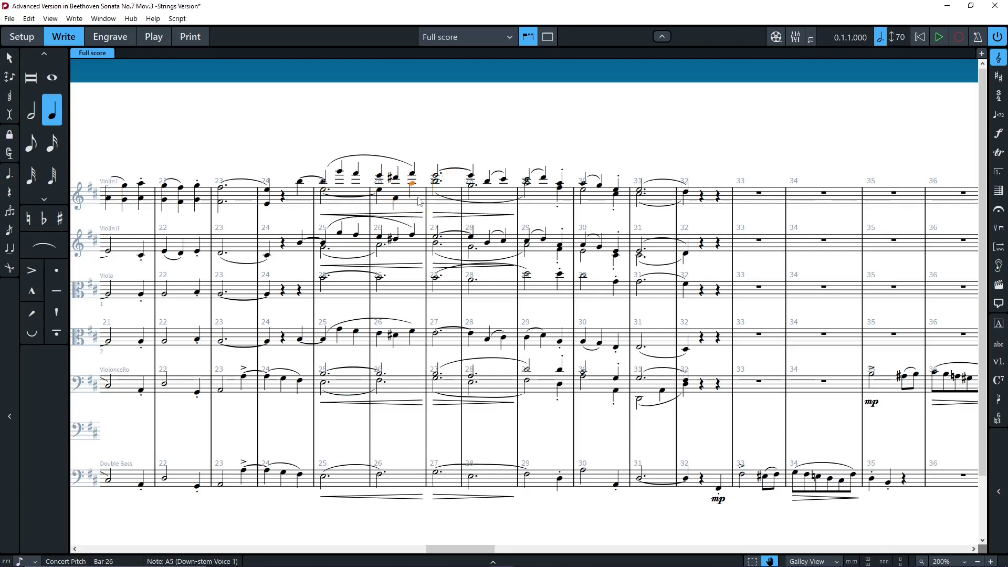
key(Escape)
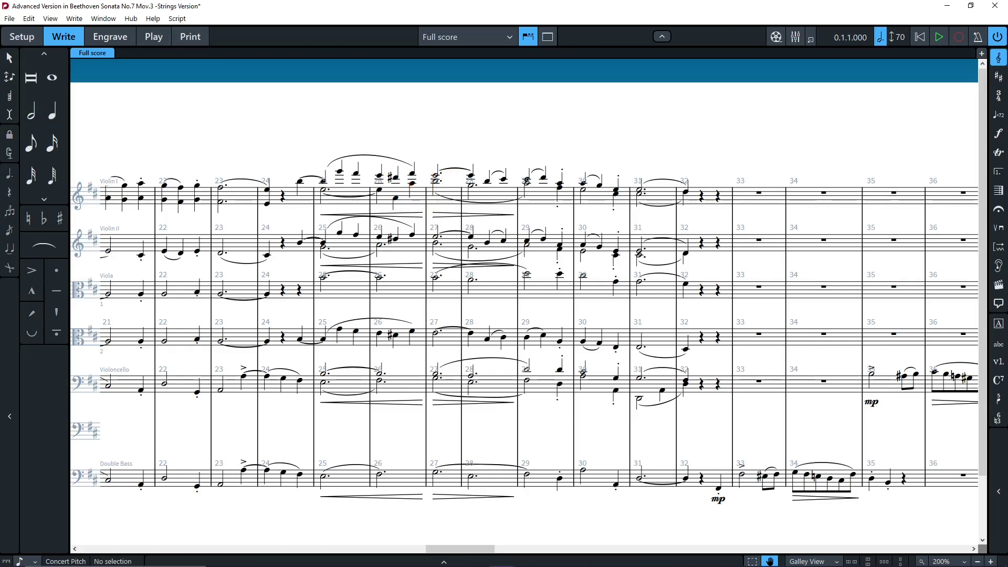
Step: Insert a start repeat barline before the last beat of bar 32
drag(845, 534, 382, 522)
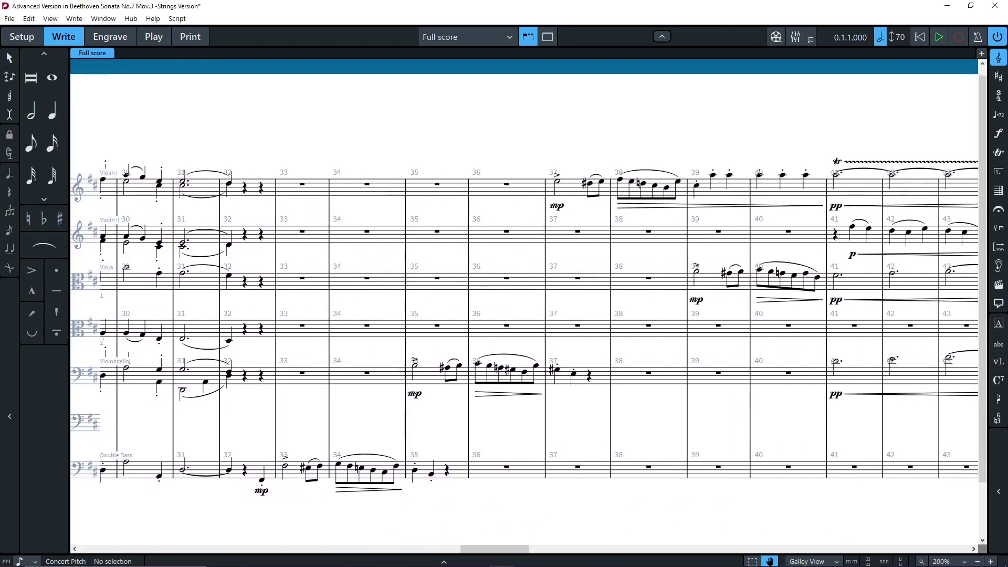
click(258, 375)
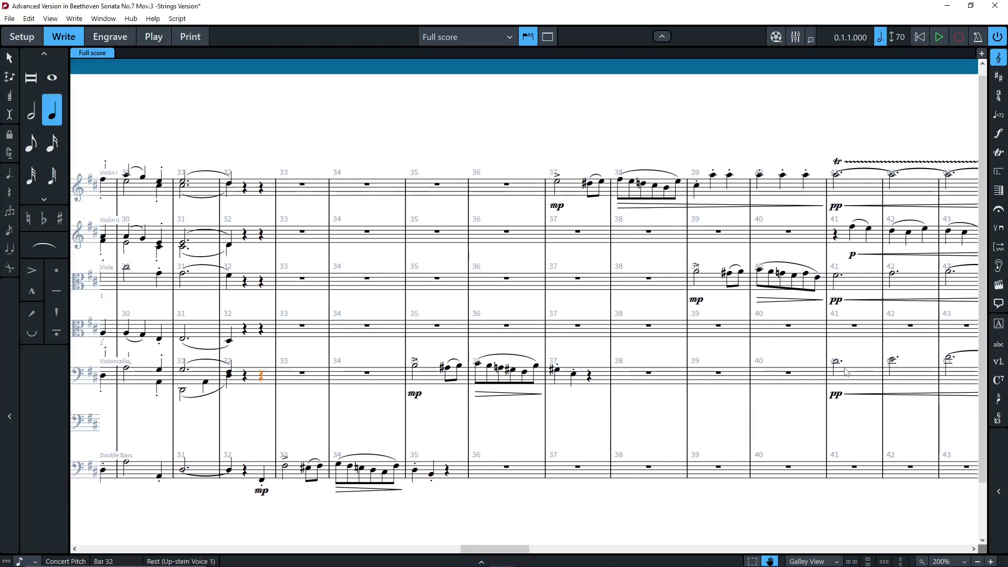
click(998, 190)
click(902, 240)
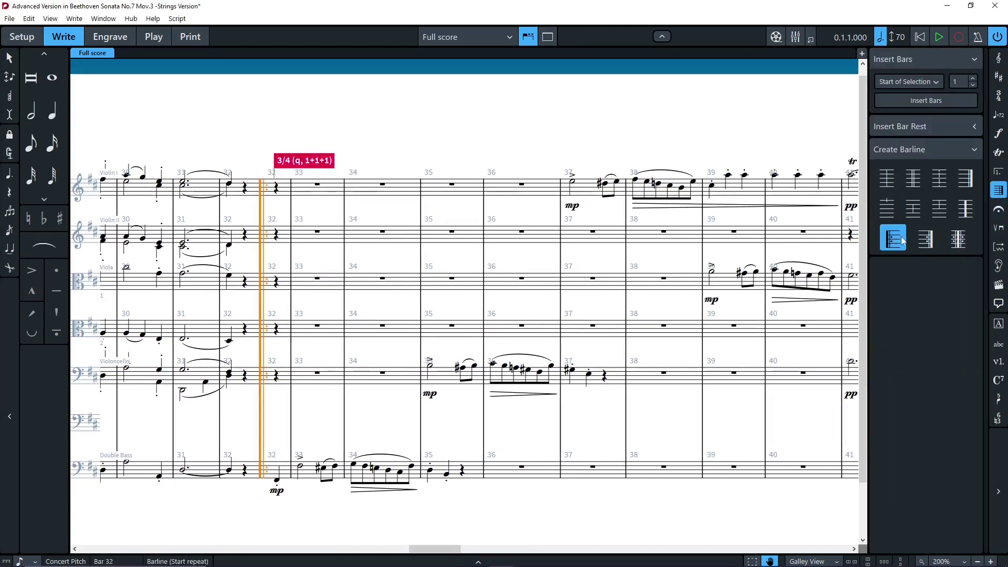
key(ctrl+9)
click(463, 147)
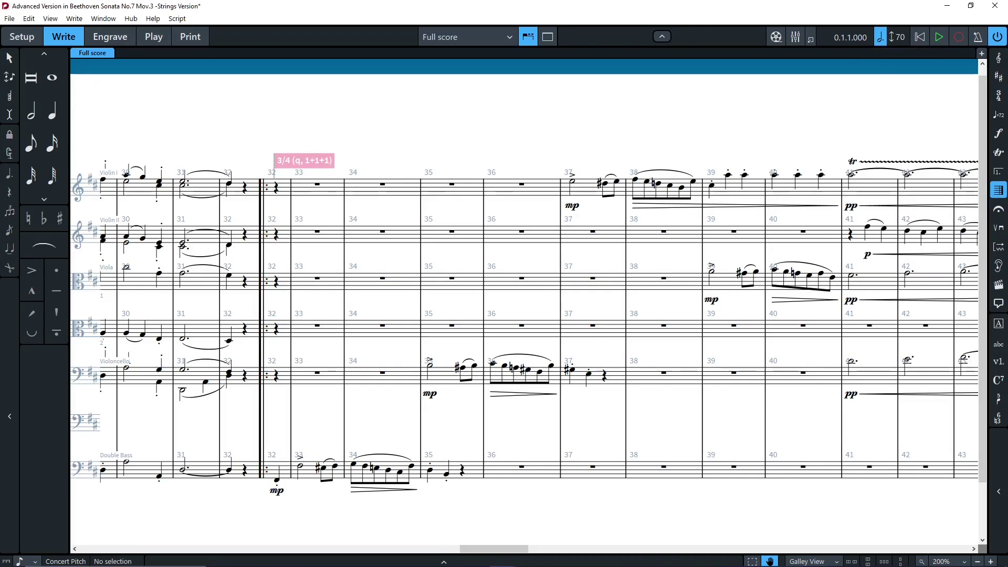
Step: Copy the Double Bass notes of bar 35 to Violin I and raise them two octaves
click(440, 482)
key(ctrl+c)
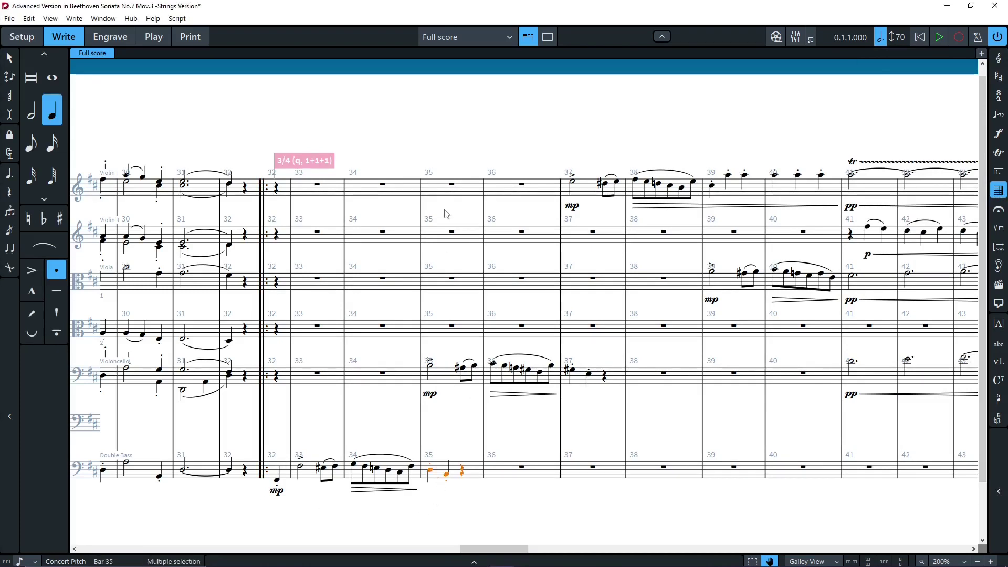
click(440, 195)
key(ctrl+v)
key(ctrl+alt+Up)
key(ctrl+alt+Up)
Step: Copy the Violoncello notes of bar 37 to the upper Viola staff and raise them an octave
click(585, 387)
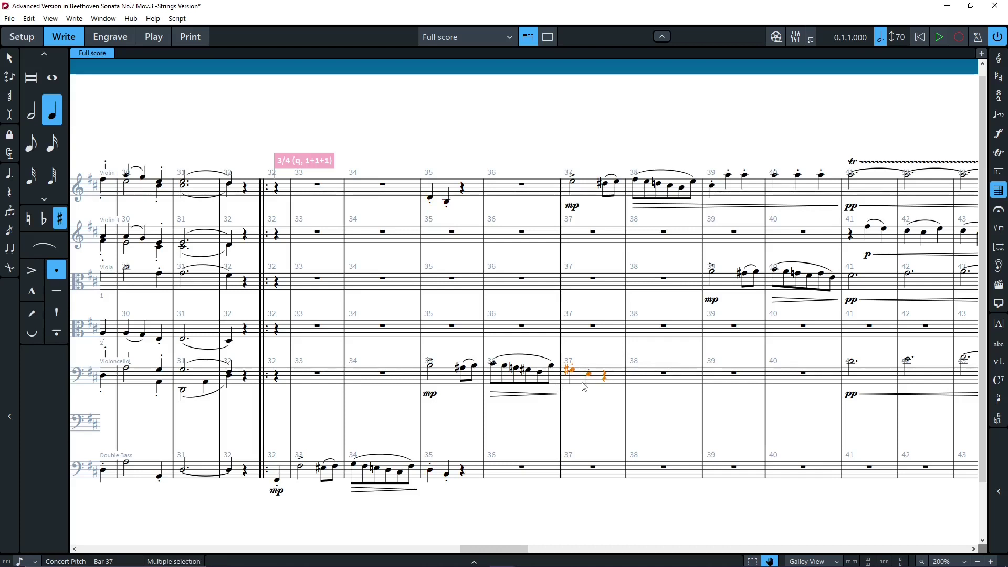
key(ctrl+c)
click(597, 289)
key(ctrl+v)
key(ctrl+alt+Up)
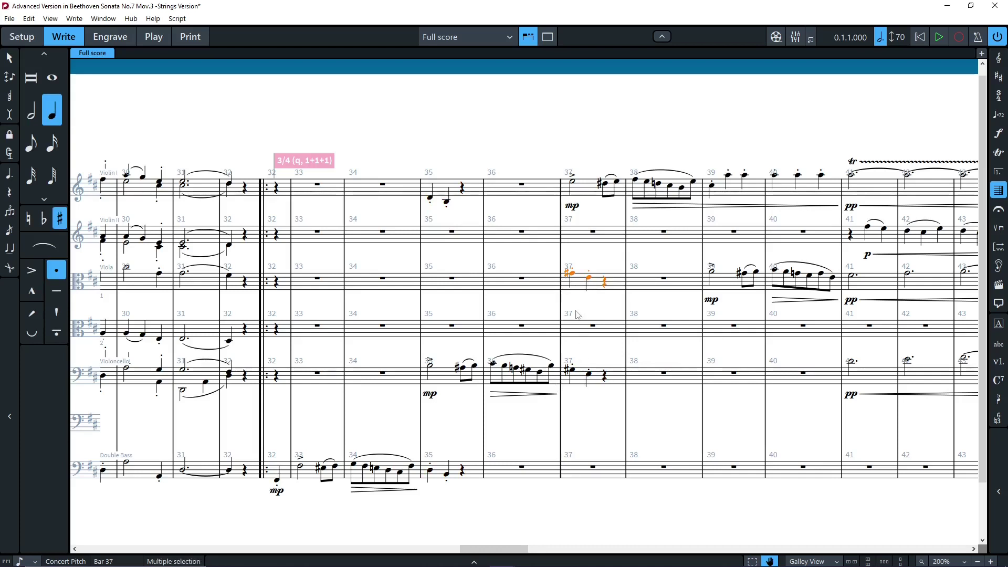
Step: Copy Violin I's first two notes of bar 39 to Violin II and lower the second note an octave to A4
click(574, 333)
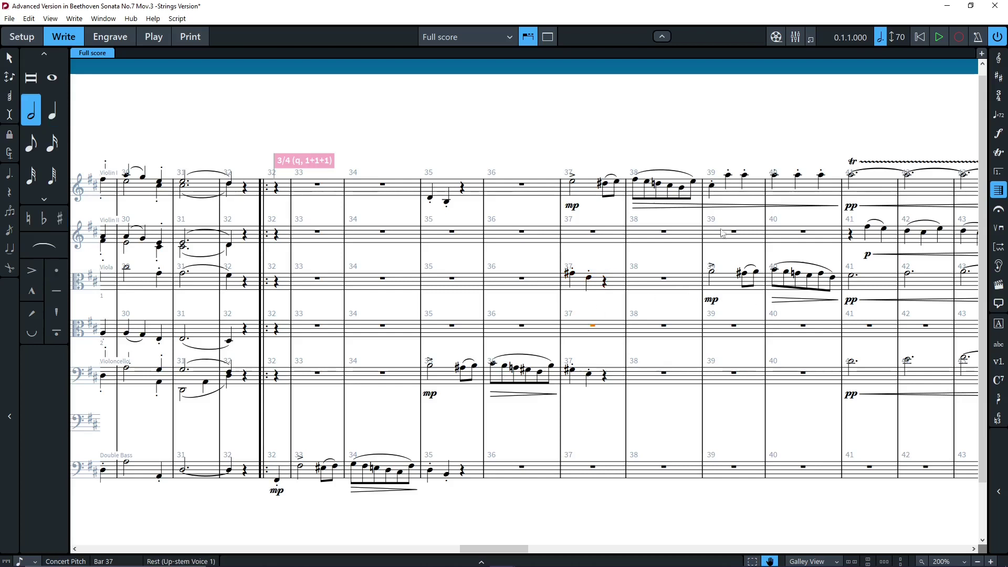
click(712, 186)
ctrl+click(727, 175)
click(720, 237)
key(ctrl+v)
click(729, 224)
key(ctrl+alt+Down)
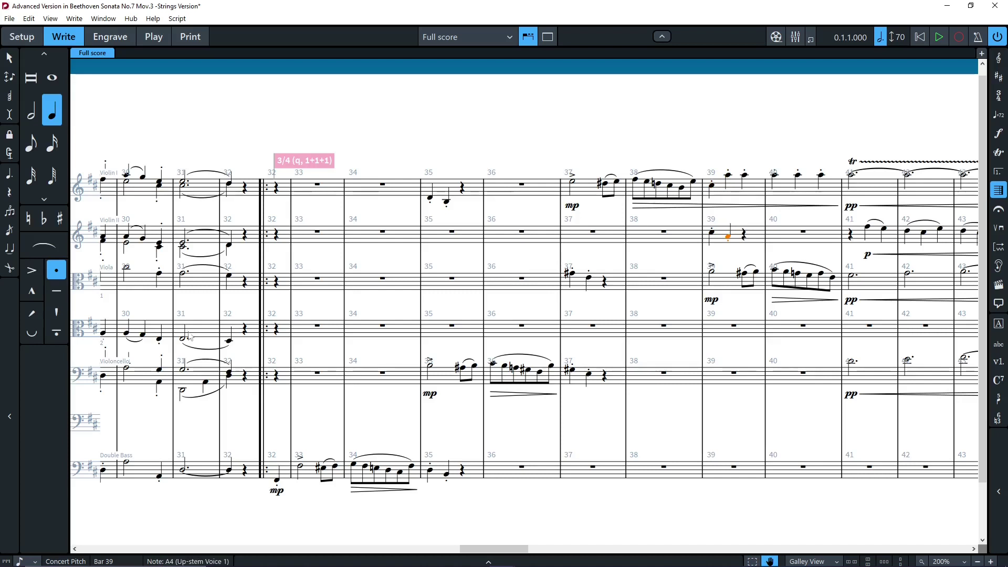
Step: Restore the Viola divisi to unison from bar 33
click(317, 278)
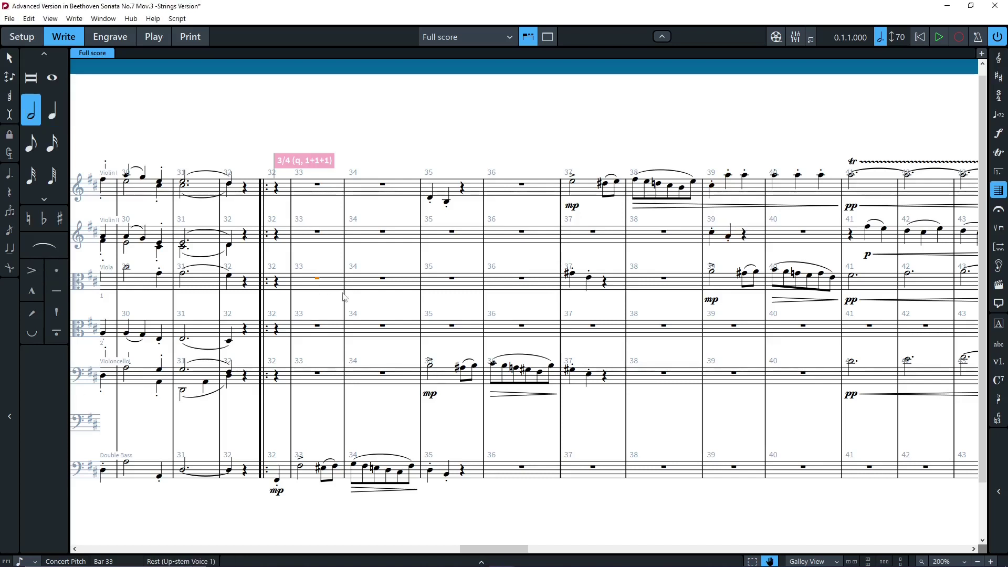
right_click(322, 284)
mouse_move(361, 270)
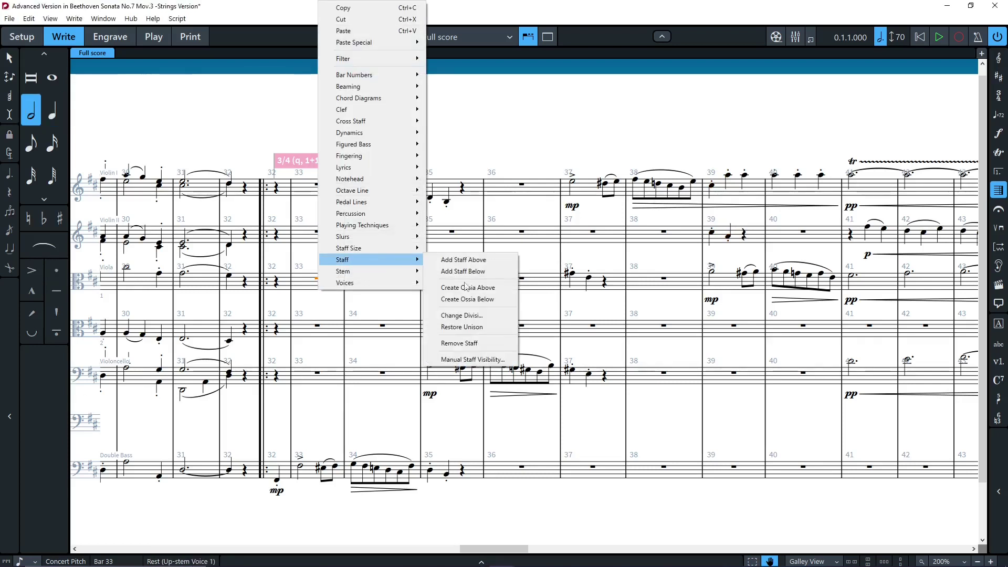
click(479, 331)
Step: Add a pizz. playing technique to Violin I in bar 35 and duplicate it to Viola bar 37 and Violin II bar 39
click(475, 193)
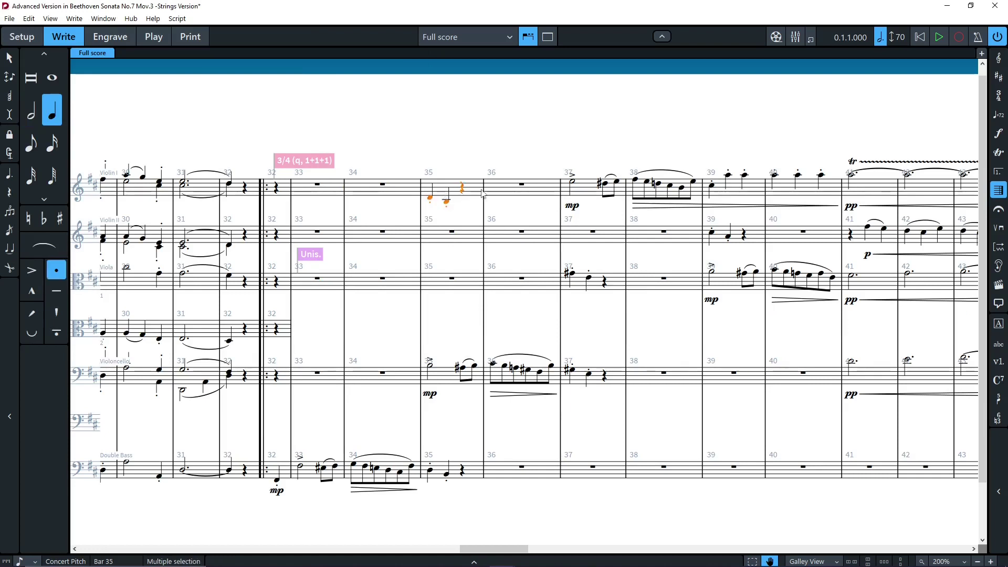
click(580, 290)
click(446, 201)
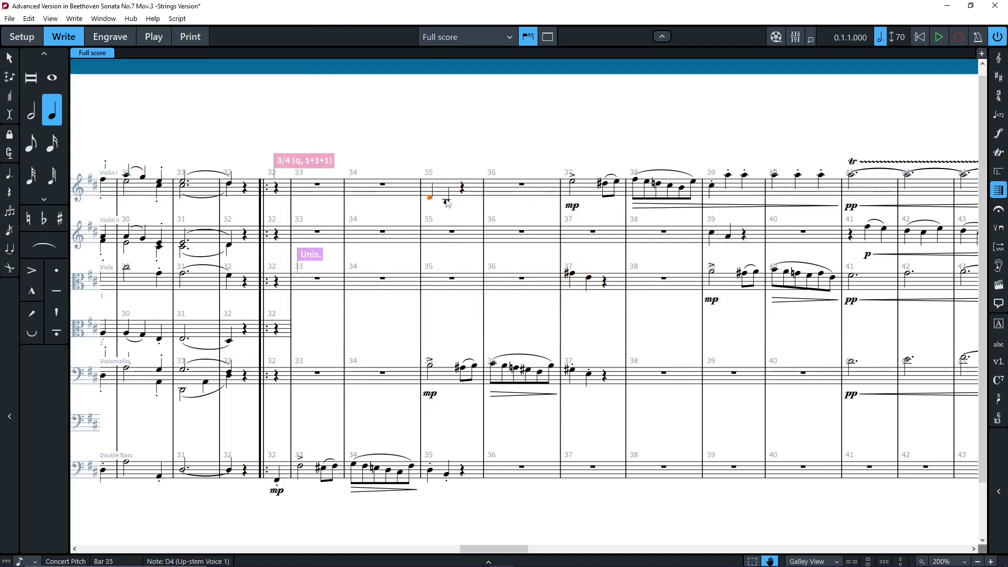
key(shift+p)
text(piz)
key(Return)
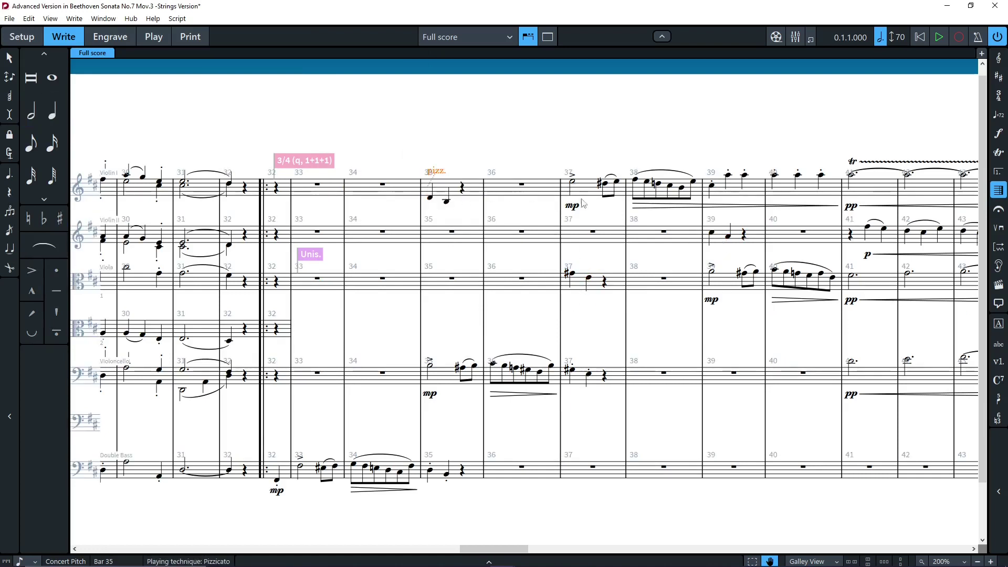
alt+click(570, 273)
alt+click(712, 234)
Step: Add an arco playing technique to Violin I in bar 37 and duplicate it to Viola bar 39 and Violin II bar 41
key(shift+p)
text(arco)
key(Return)
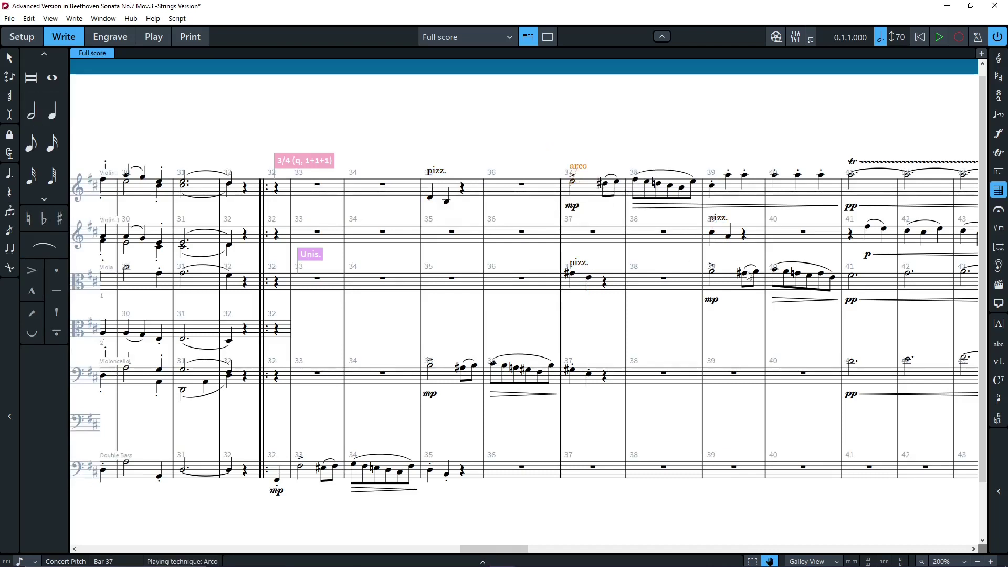
alt+click(711, 271)
alt+click(867, 227)
Step: Add an mf dynamic under Violin I's pizzicato in bar 35 and duplicate it to Viola bar 37 and Violin II bar 39
click(431, 198)
key(shift+d)
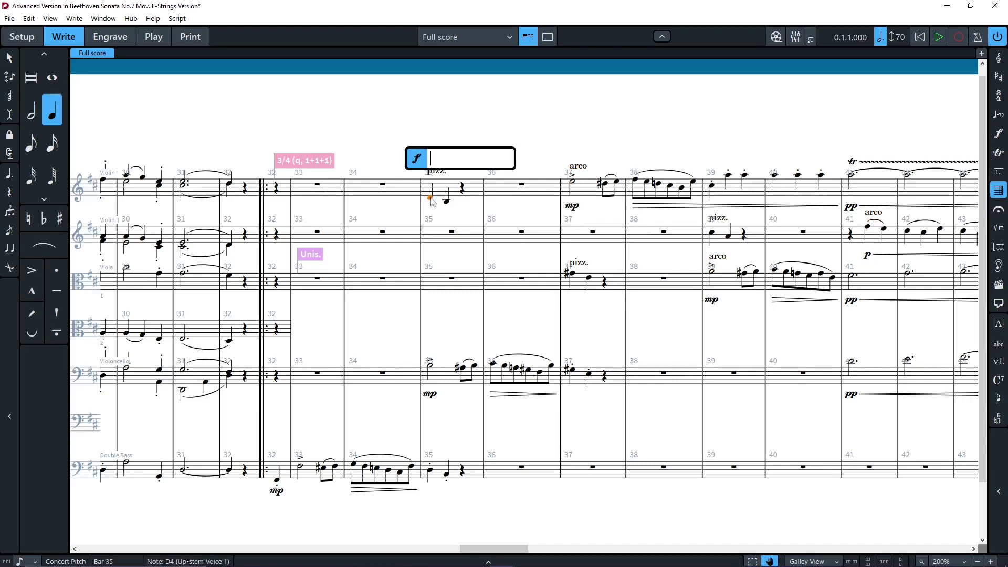
text(mf)
key(Return)
alt+click(582, 282)
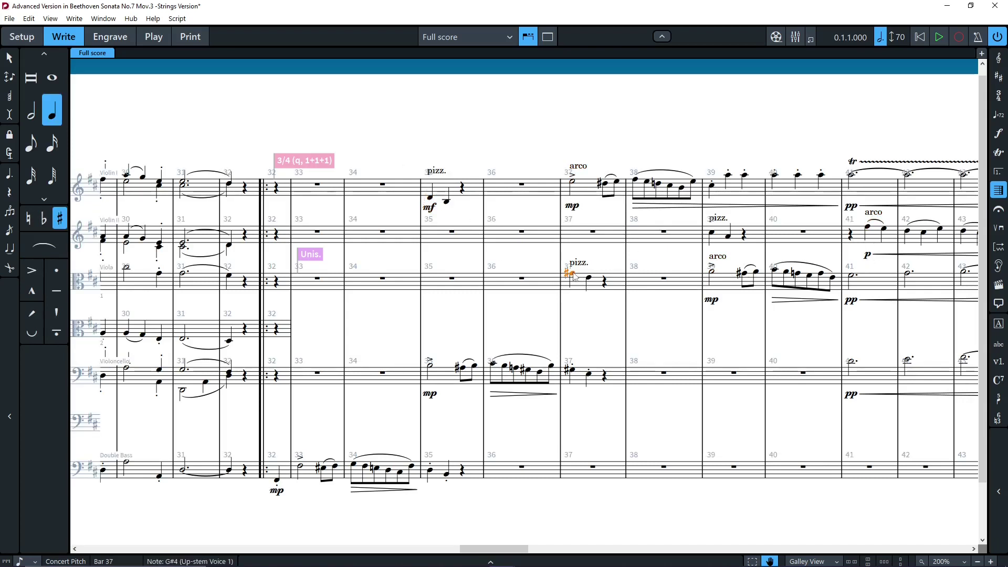
alt+click(712, 234)
key(Escape)
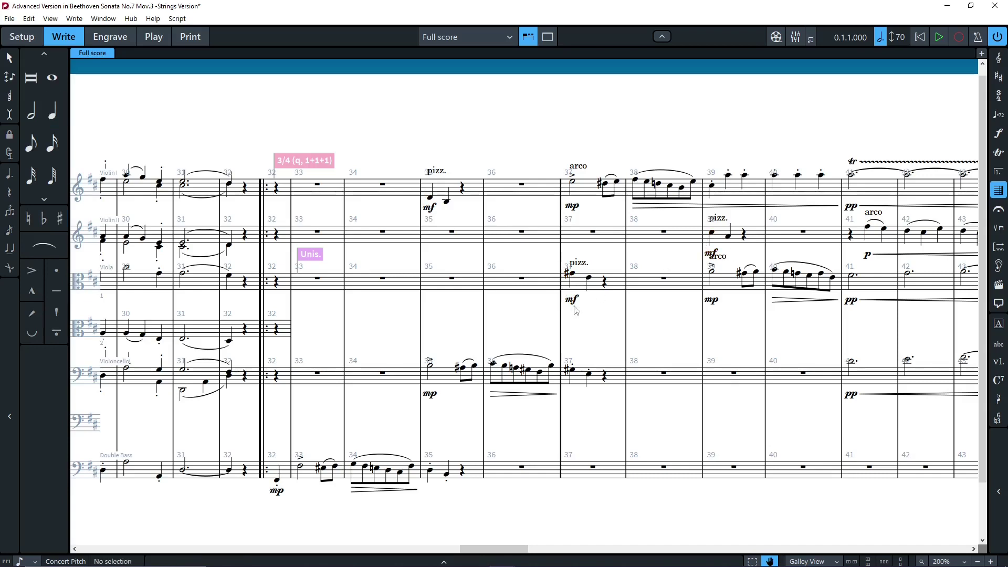
Step: Paste the Violoncello's dotted half notes and slur of bars 41–44 into Viola's down-stem voice, with a B4 on bar 44's last beat
drag(772, 526, 381, 522)
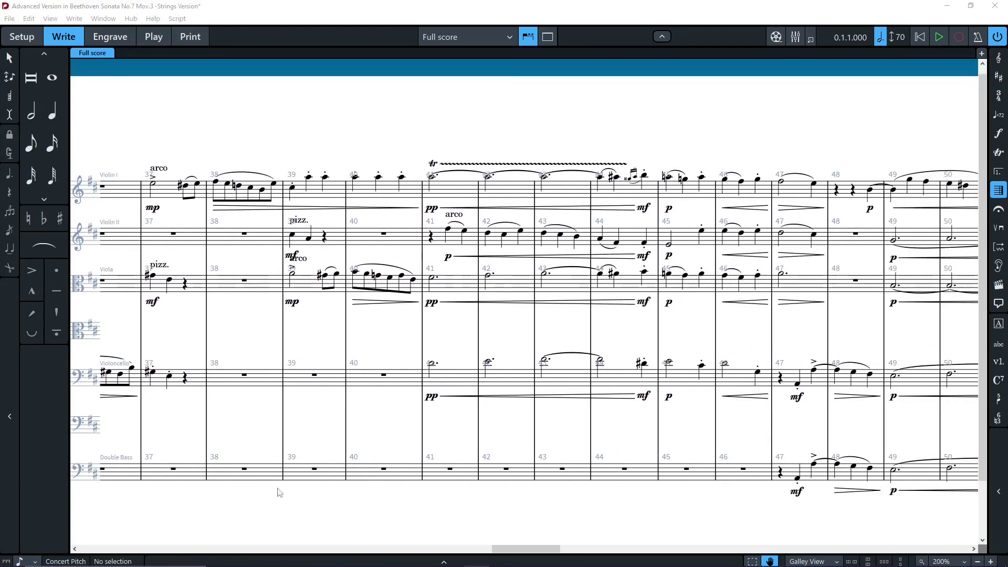
click(431, 363)
ctrl+click(489, 361)
ctrl+click(544, 361)
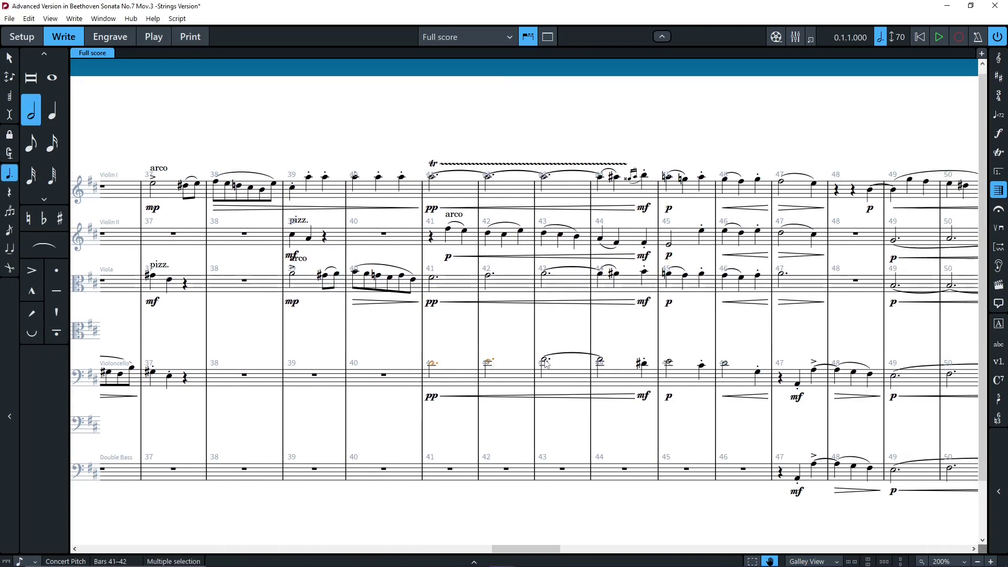
ctrl+click(573, 353)
right_click(431, 282)
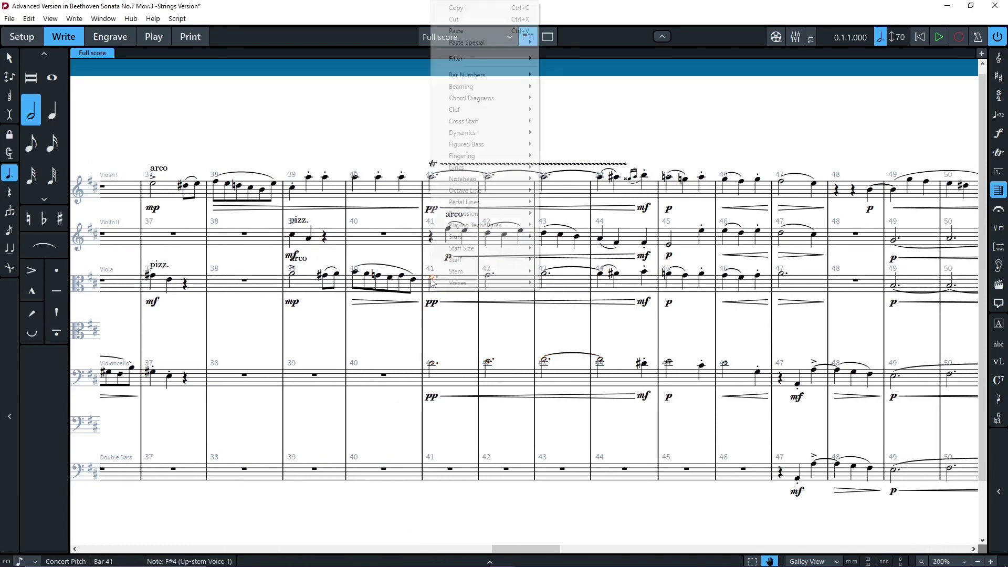
mouse_move(472, 42)
mouse_move(577, 42)
click(699, 70)
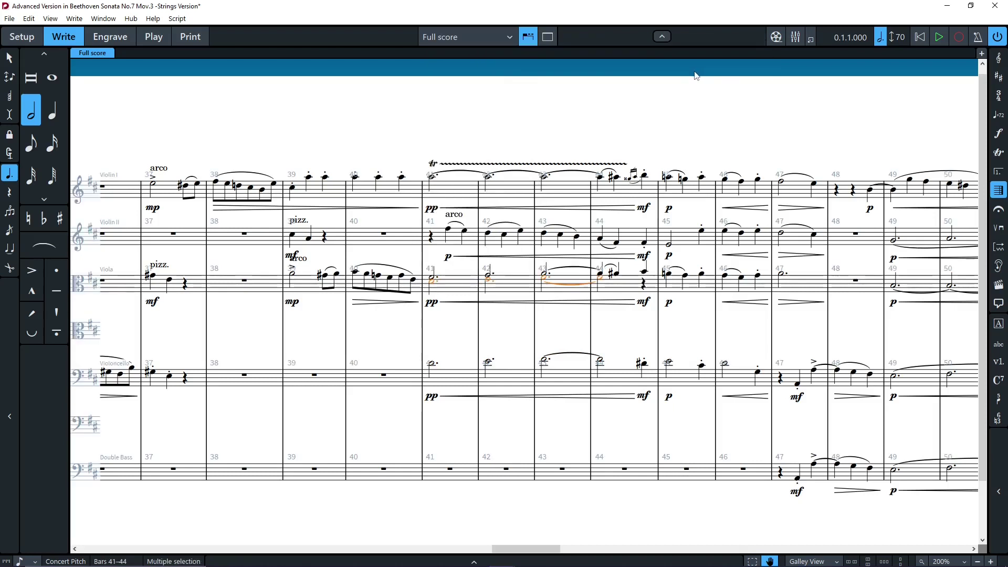
click(643, 286)
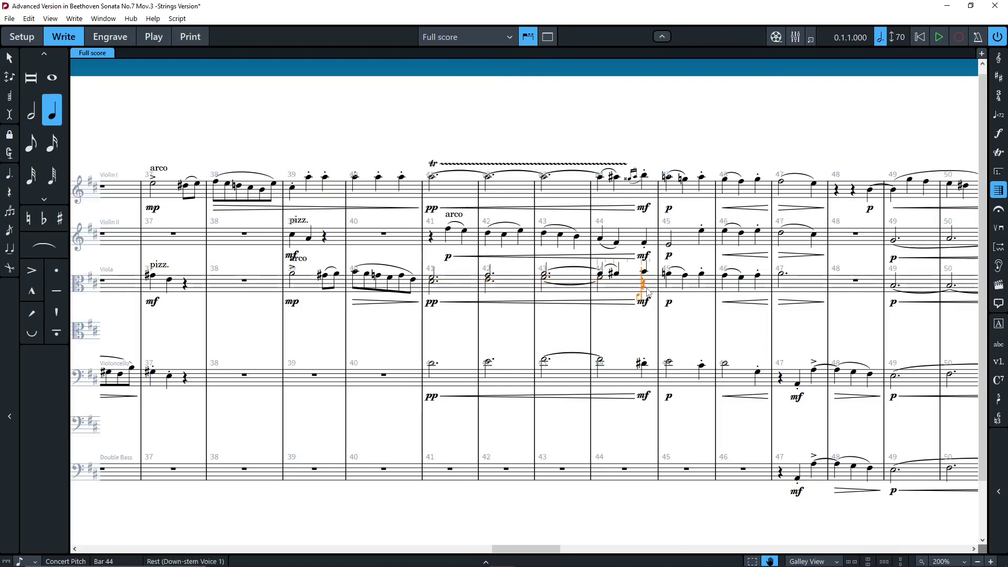
click(648, 293)
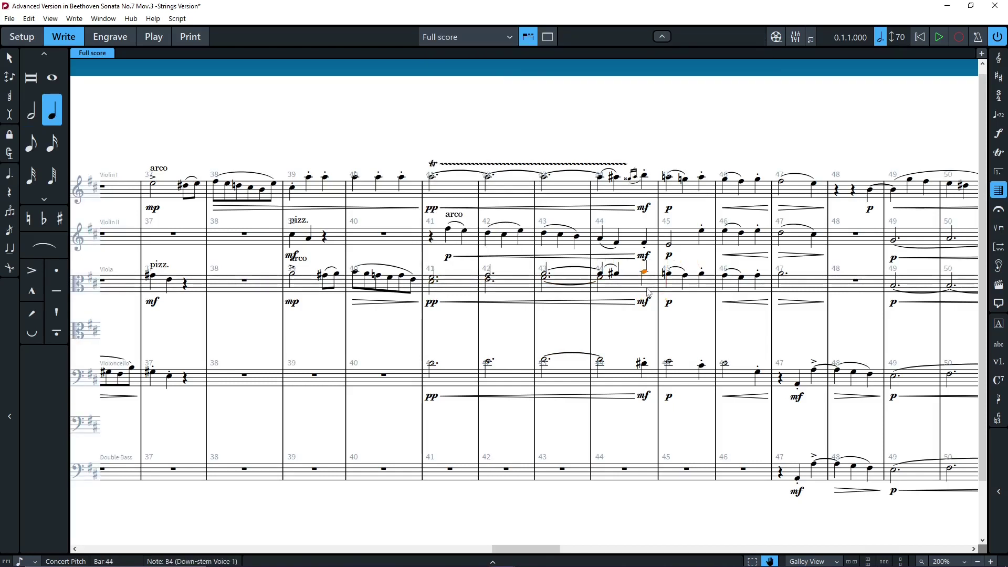
Step: Delete the Violoncello music of bars 41 and 42
click(499, 378)
shift+click(452, 378)
key(Delete)
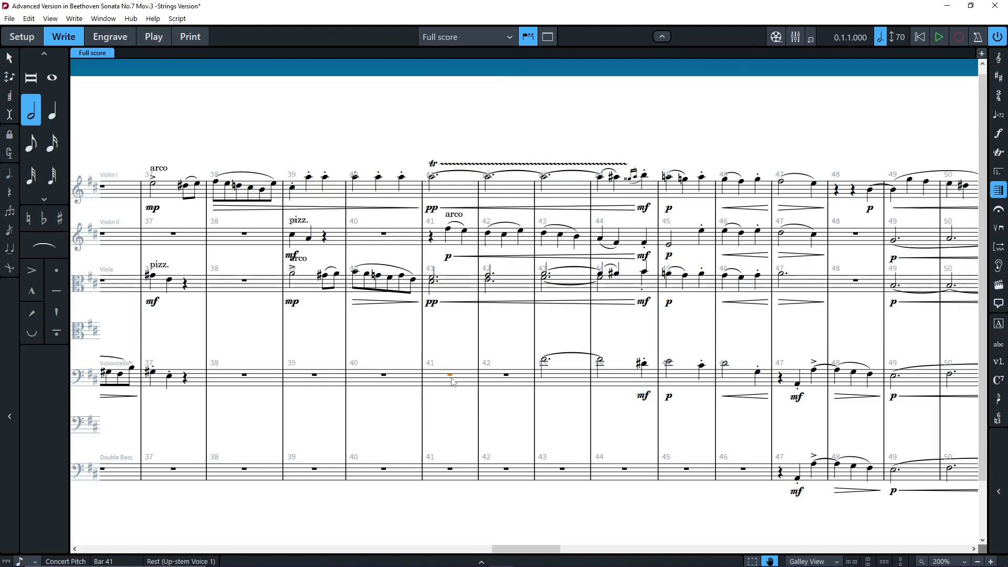
Step: Add down-stem chords to Violin I in bars 41–44, with E5–G5 in bar 42, F#5–A5 tied from bar 43, and a quarter note A#5
key(Escape)
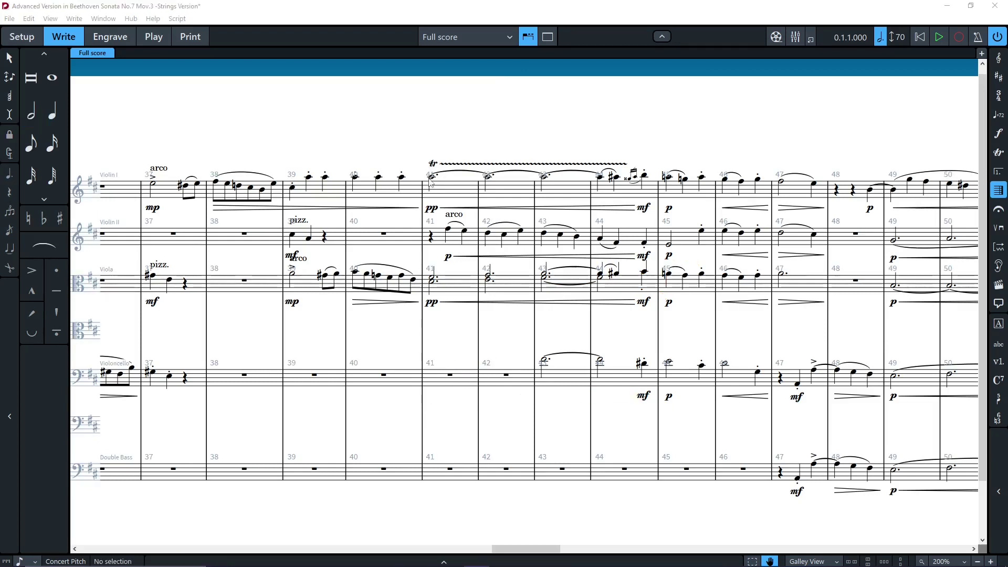
click(431, 178)
key(6)
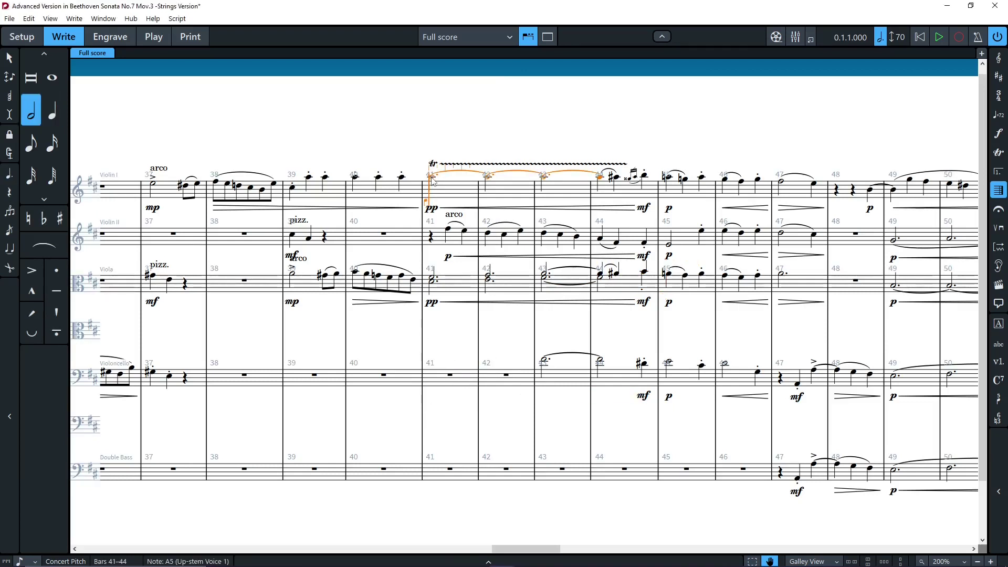
key(period)
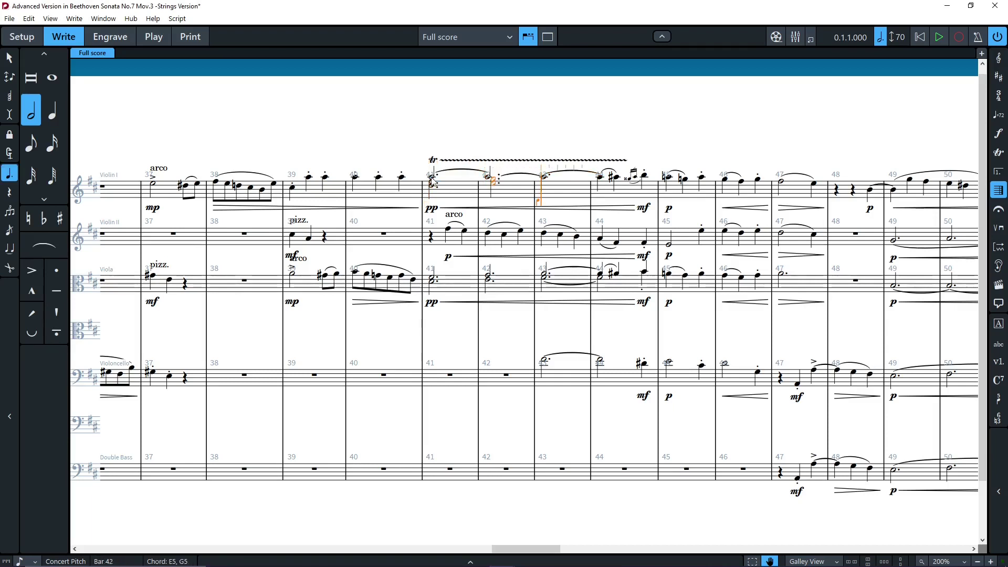
key(t)
key(6)
key(t)
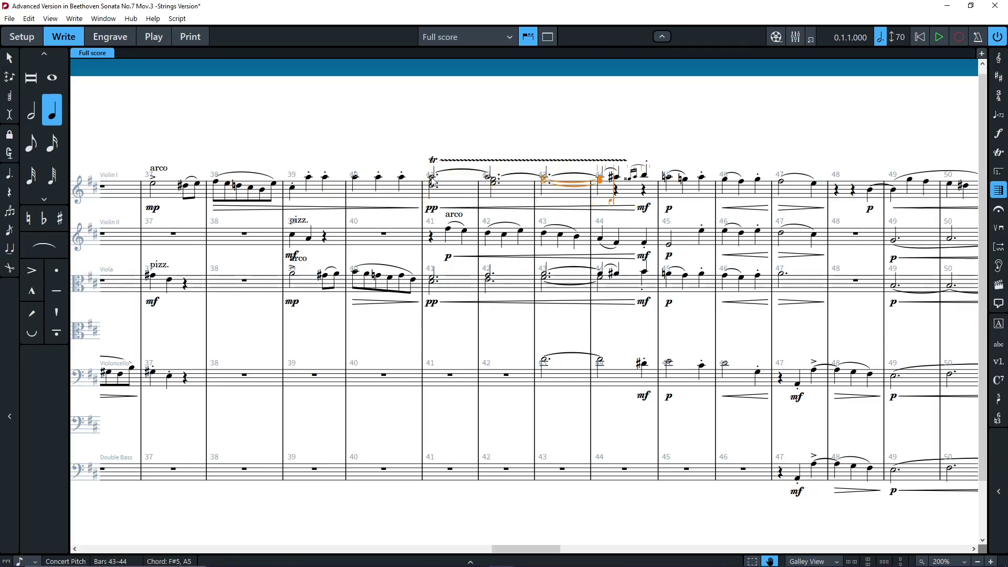
key(a)
key(equal)
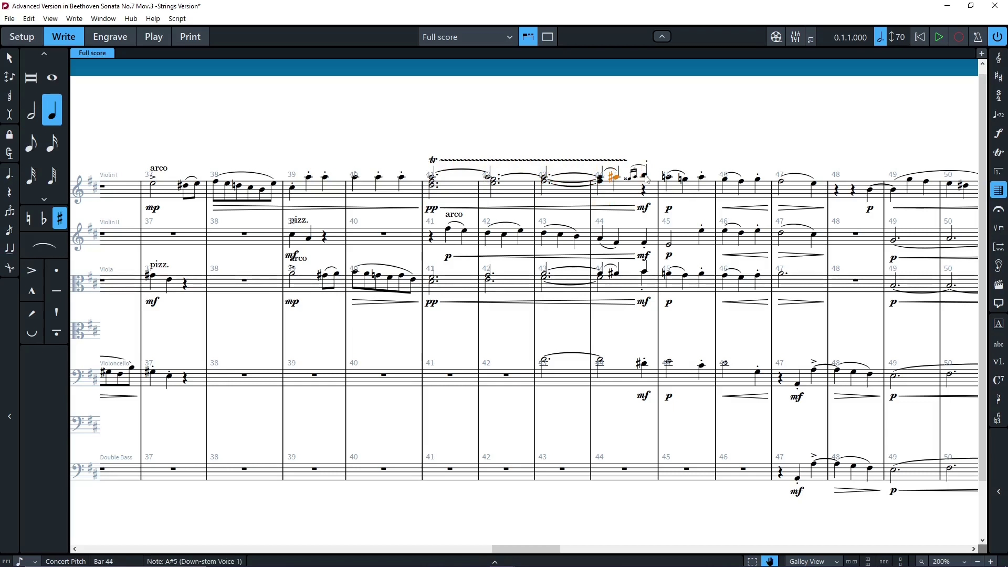
Step: Remove the down-stem rest on the last beat of Violin I's bar 44
click(644, 193)
click(29, 19)
click(84, 107)
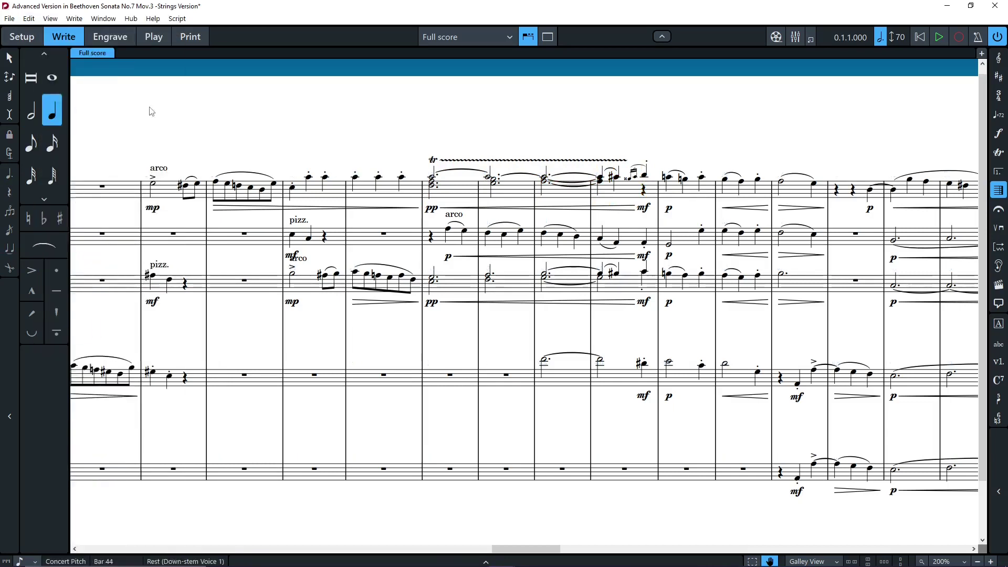
click(644, 176)
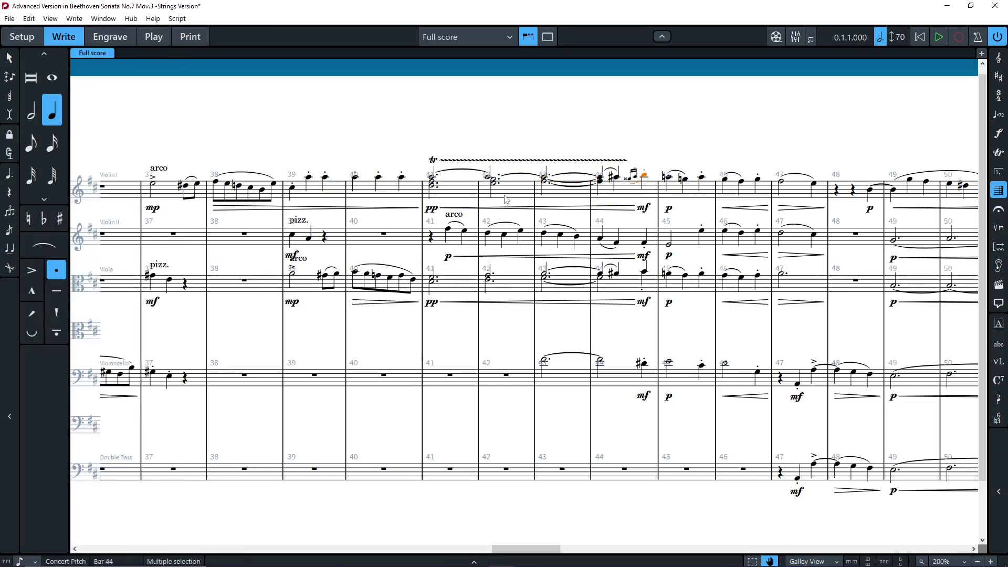
click(425, 136)
click(449, 231)
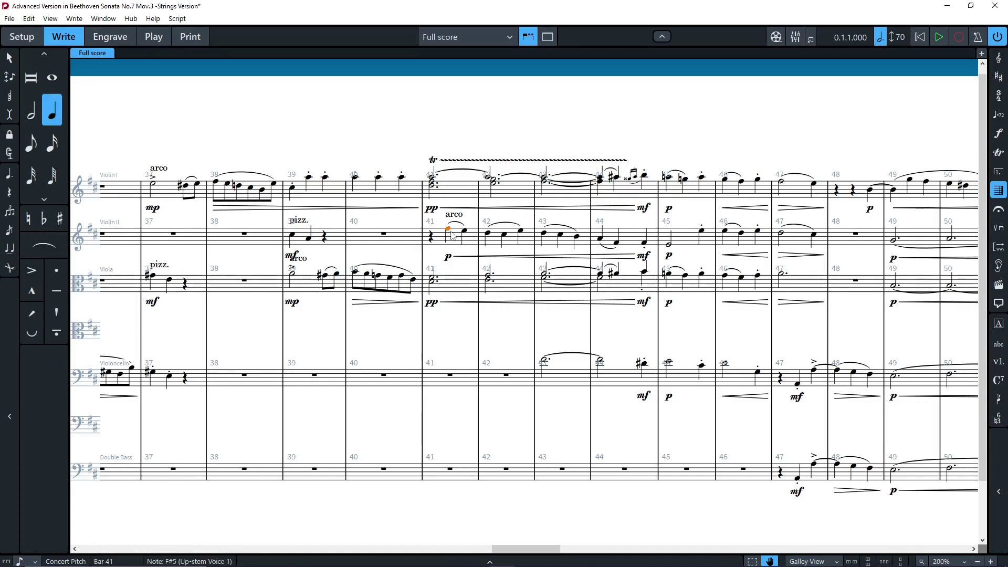
Step: Add a pp dynamic and a crescendo hairpin under the Violoncello's tied notes in bars 43–44
click(601, 364)
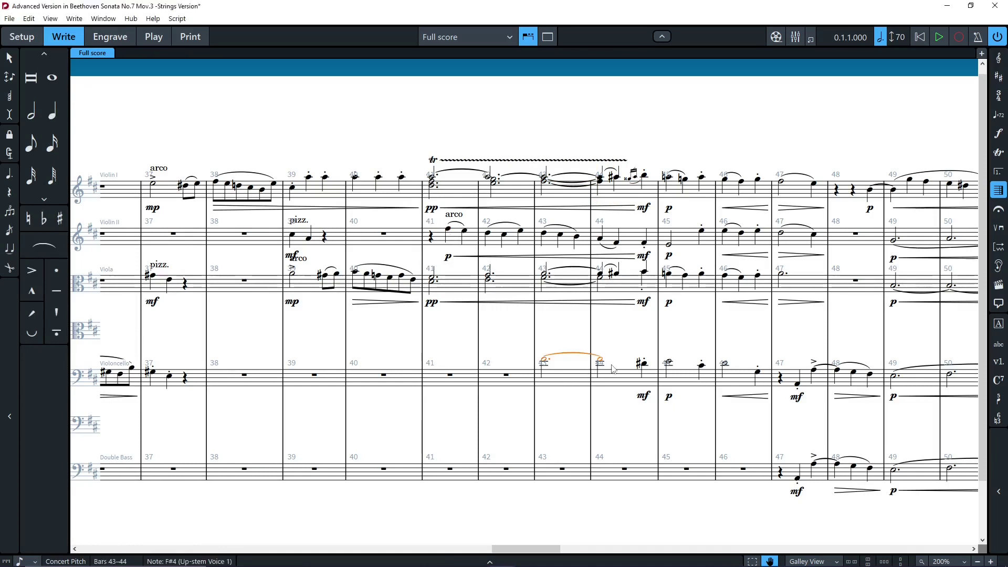
key(shift+d)
text(pp<)
key(Return)
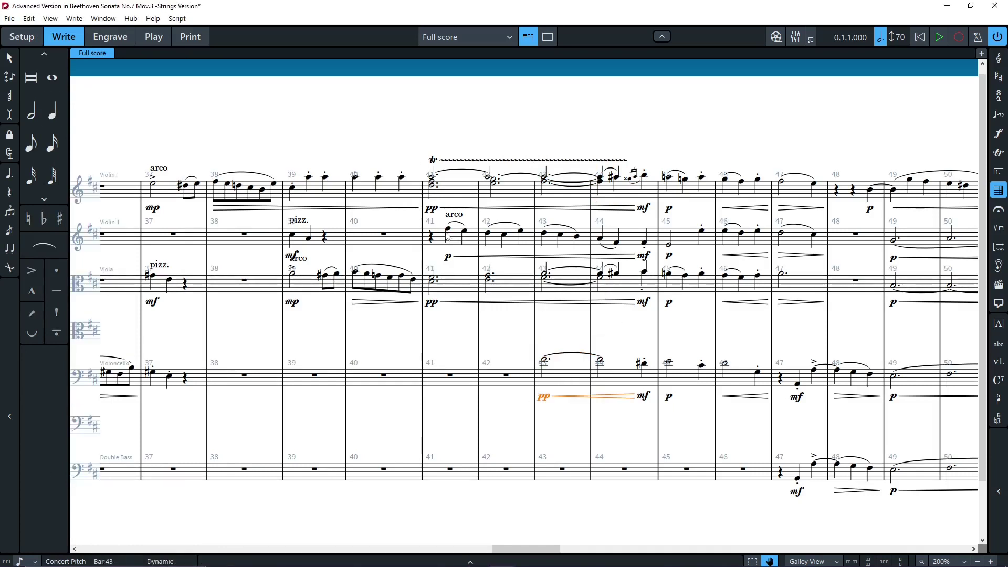
Step: Double Violin II's line an octave higher from bar 41 to the first note of bar 45
click(447, 230)
shift+click(669, 244)
key(shift+i)
text(8)
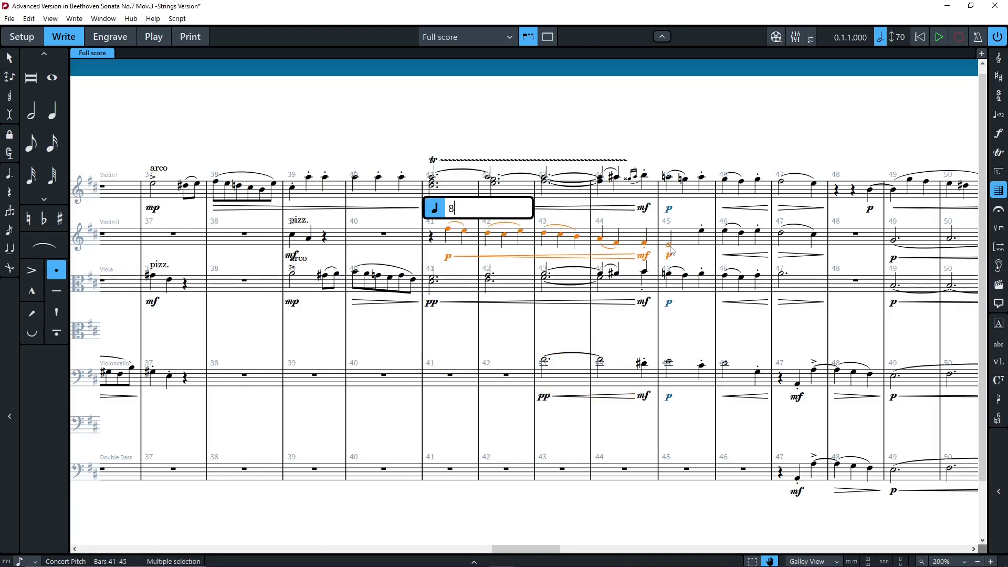
key(Return)
key(Escape)
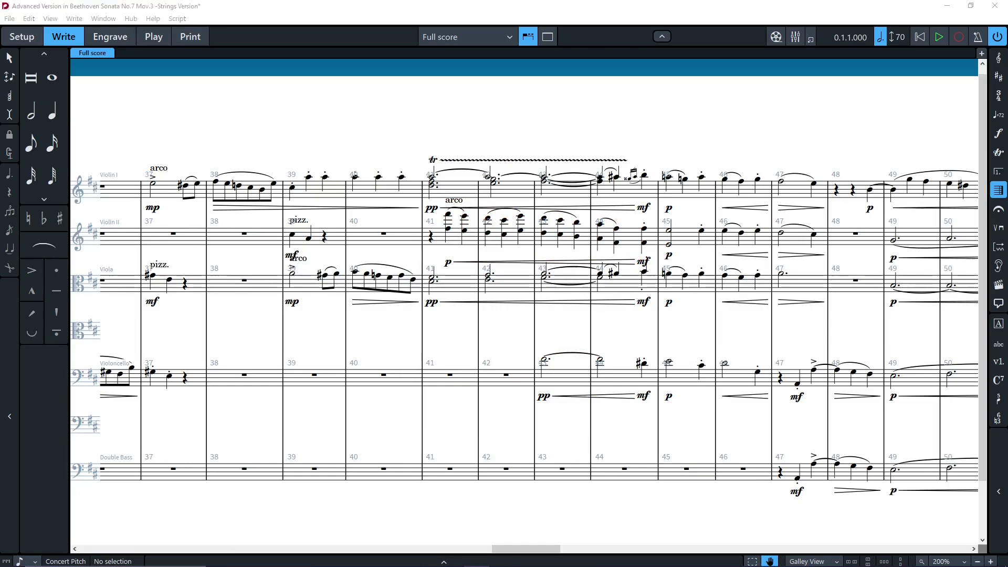
Step: Move Viola's tied B3 dotted half notes in bars 49–51 to Down-stem Voice 1
drag(530, 549, 575, 551)
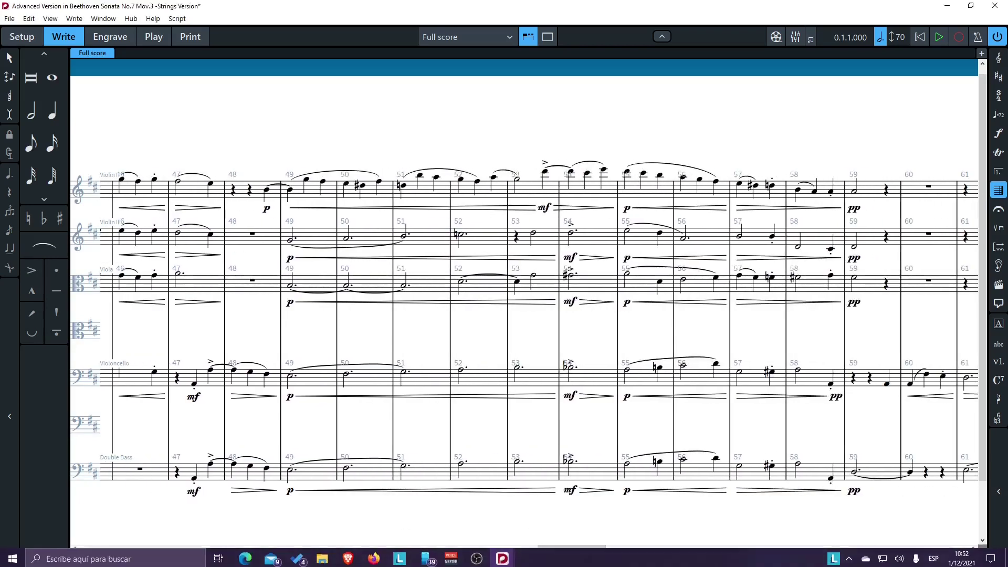
right_click(292, 286)
mouse_move(318, 282)
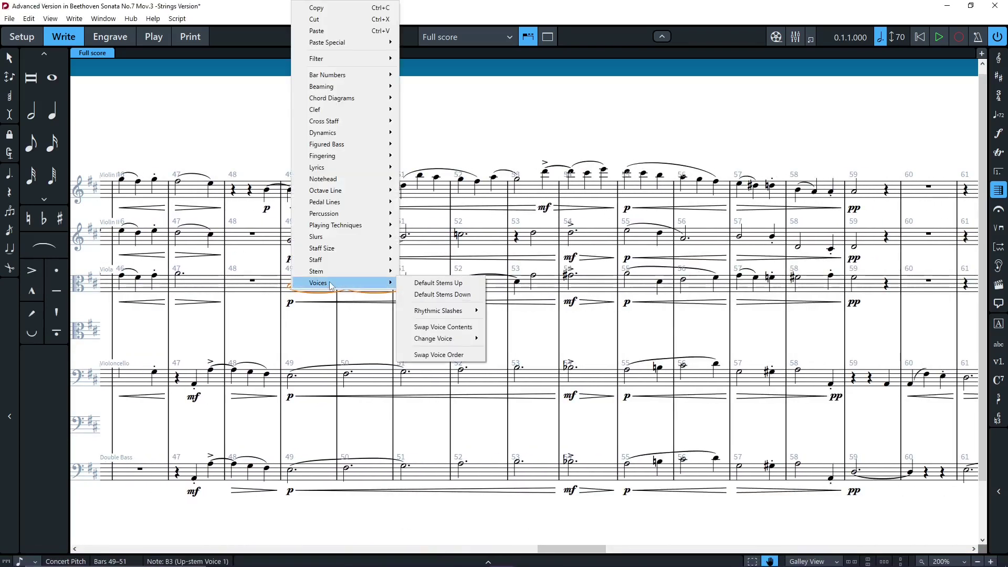
mouse_move(441, 338)
click(524, 348)
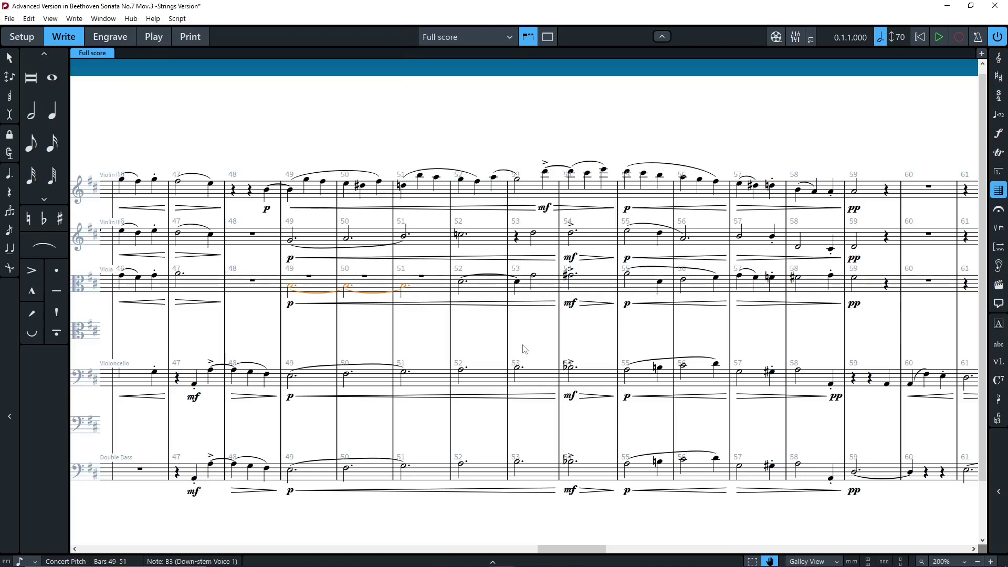
Step: Copy Violin I's phrase and p dynamic from bar 48's last beat to bar 51's first note into Viola's up-stem voice, an octave lower
shift+click(403, 190)
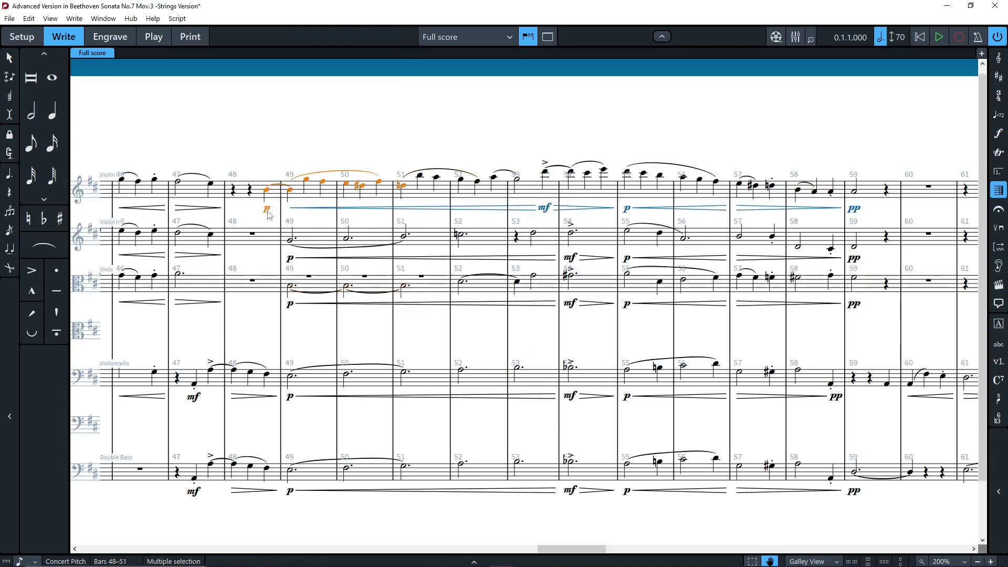
double_click(258, 280)
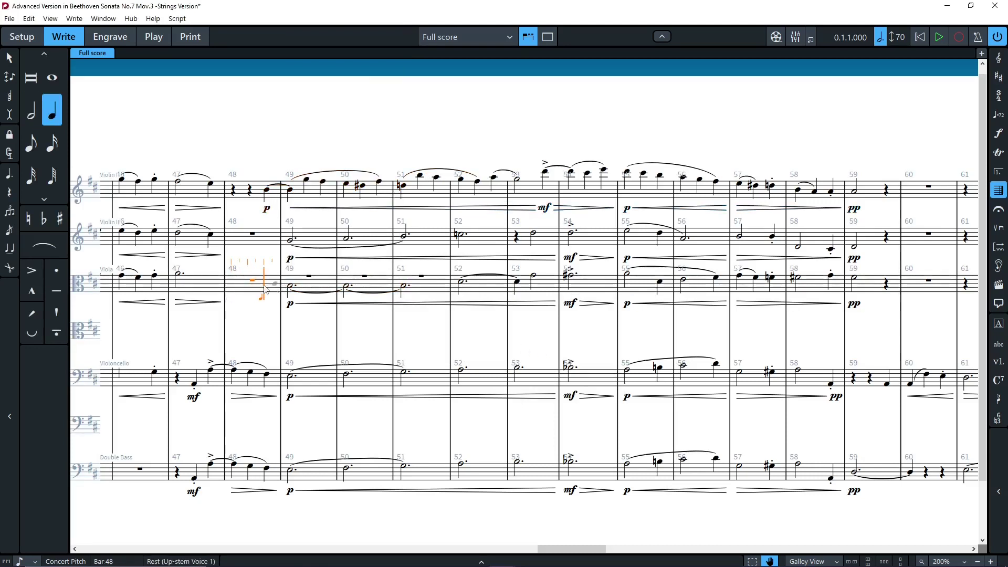
right_click(265, 289)
mouse_move(293, 38)
mouse_move(424, 39)
click(527, 39)
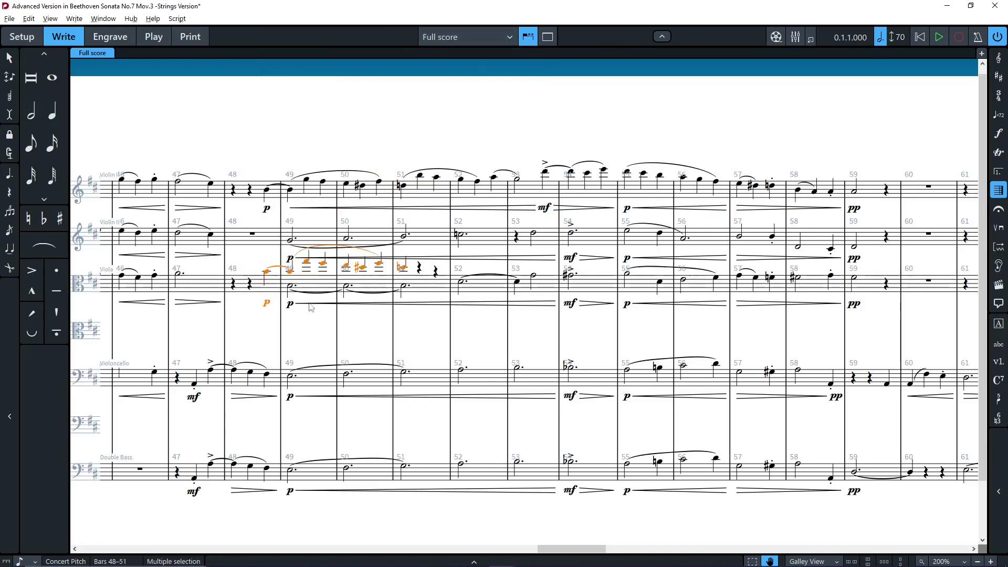
key(ctrl+alt+Down)
Step: Delete Viola's p dynamic in bar 49 and lengthen its up-stem D4 in bar 51 to a dotted half note
click(289, 306)
key(Delete)
click(403, 282)
key(7)
key(period)
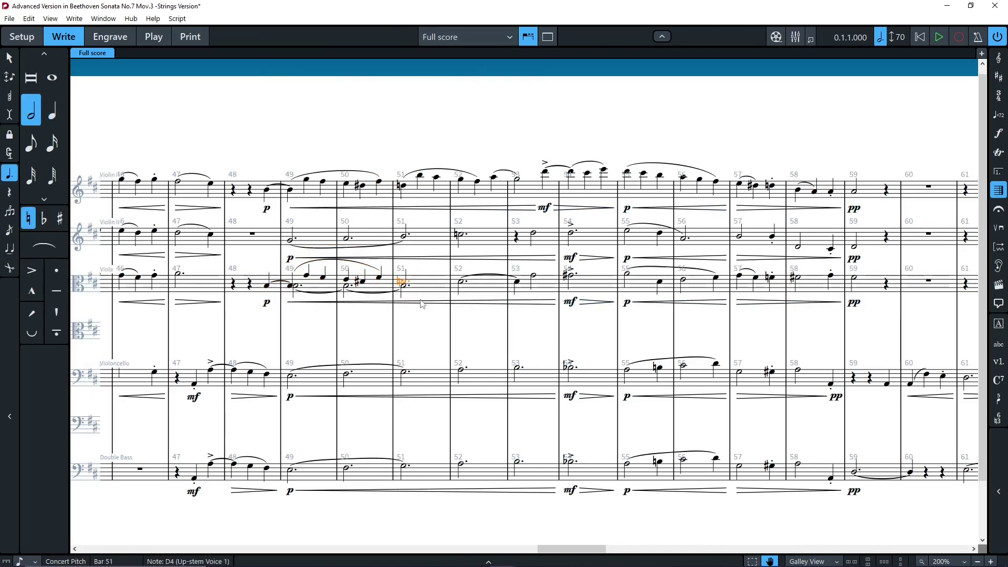
key(Escape)
Step: Copy Viola's tied down-stem notes of bars 49–51 and move the Violoncello's dotted half notes in those bars to Down-stem Voice 1
click(298, 292)
click(290, 376)
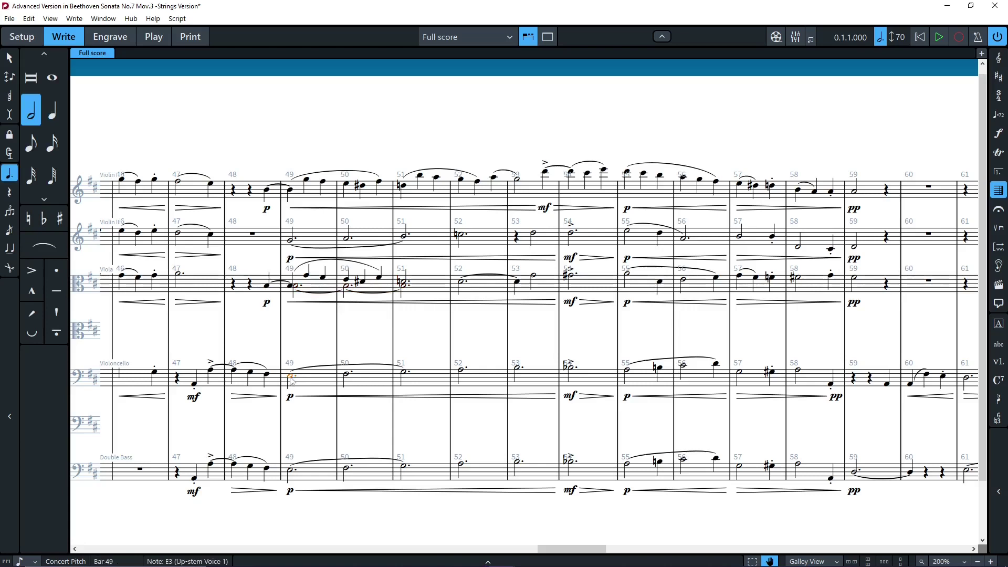
right_click(290, 377)
shift+click(404, 373)
click(404, 372)
ctrl+click(346, 374)
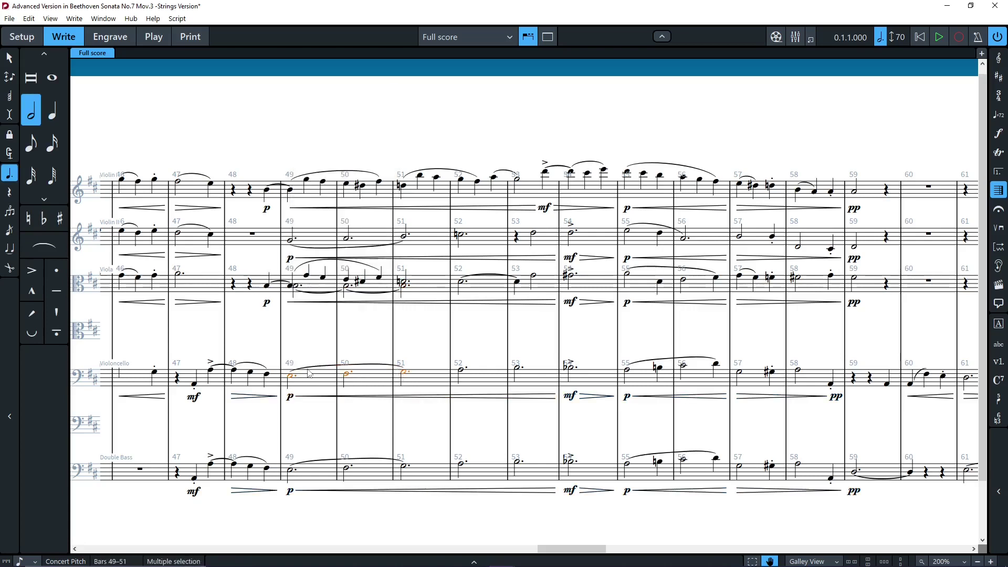
right_click(309, 374)
mouse_move(357, 361)
mouse_move(456, 416)
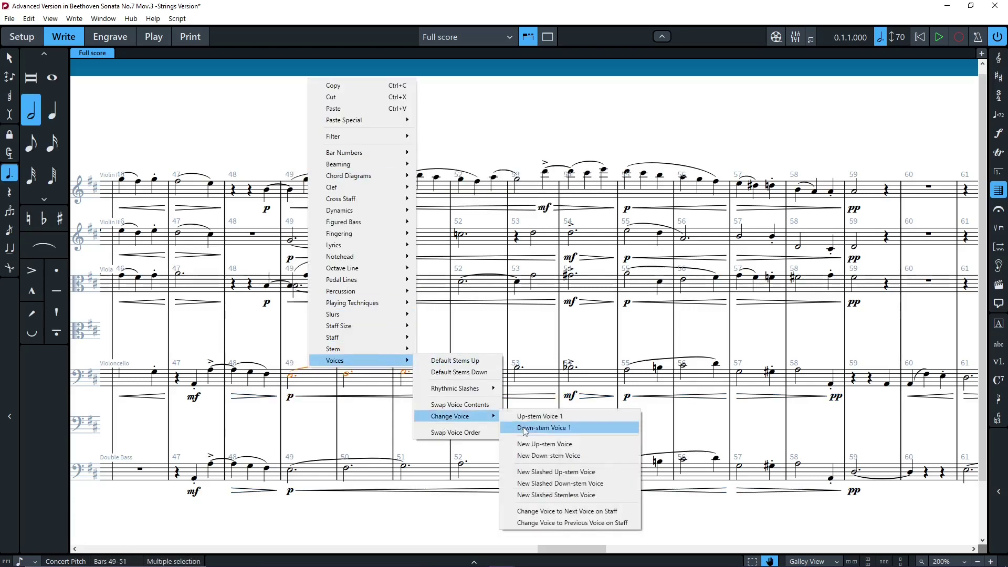
click(525, 428)
Step: Paste the copied tied B3 dotted half notes into the Violoncello's up-stem voice in bars 49–51
right_click(309, 373)
mouse_move(344, 120)
mouse_move(441, 117)
click(570, 126)
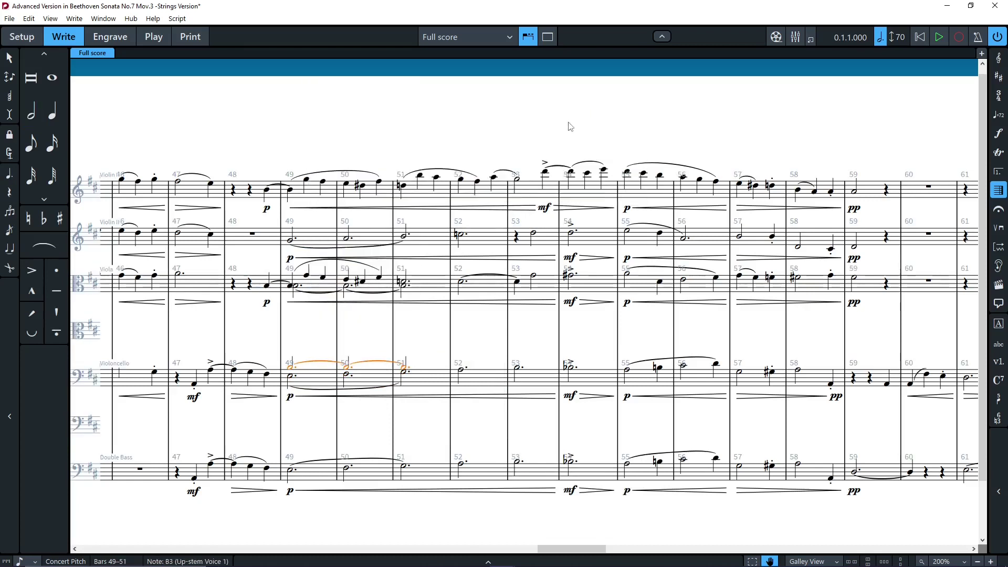
key(Escape)
Step: Add Violin II down-stem notes in bars 51–53: half note B, quarter notes A, G, F, A, G, and half note D
click(403, 237)
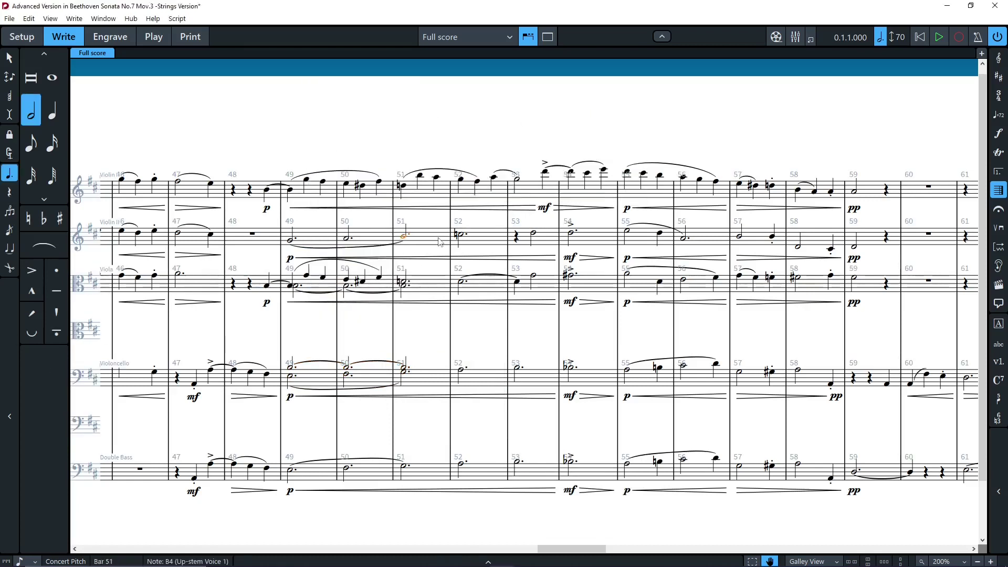
key(period)
key(a)
key(5)
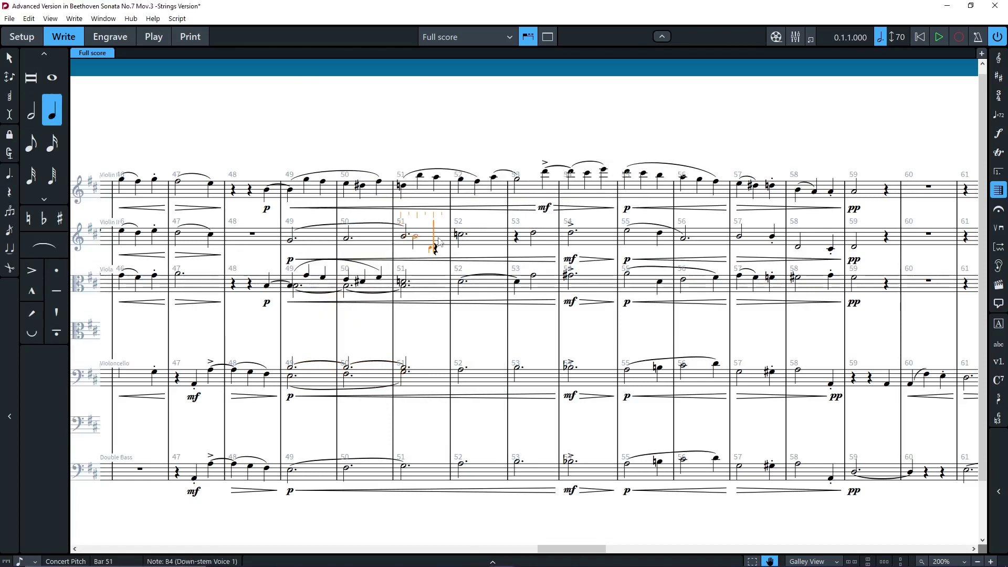
key(a)
key(g)
key(f)
key(a)
key(g)
key(6)
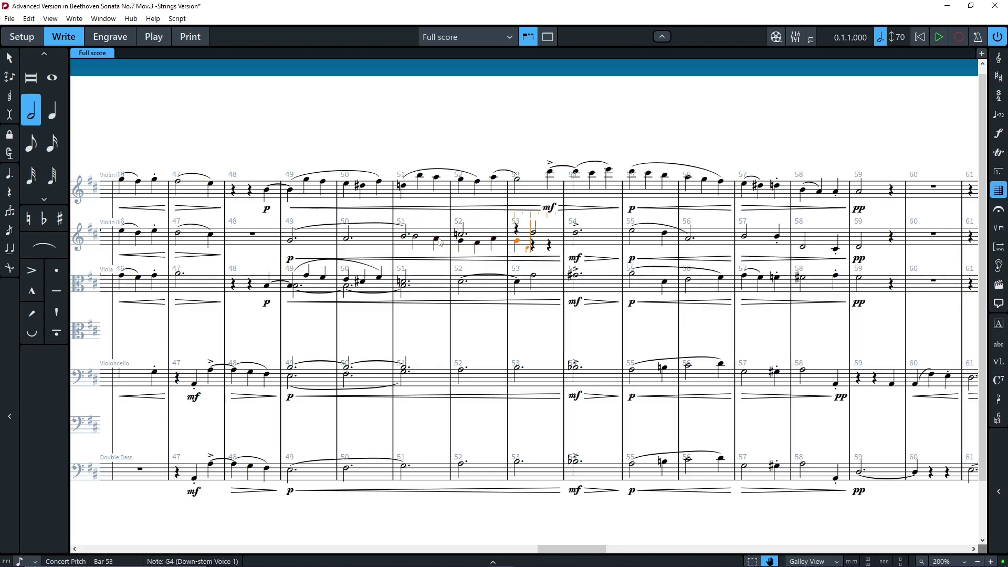
key(d)
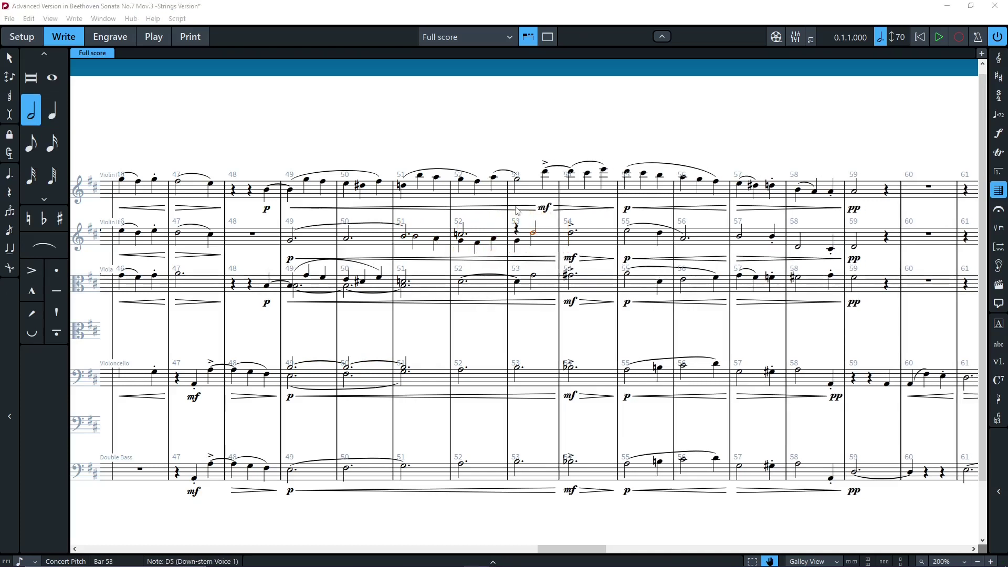
Step: Replace Violin II's dotted half note in bar 54 with the quarter notes D, C and E
key(period)
key(d)
key(period)
key(5)
key(d)
key(d)
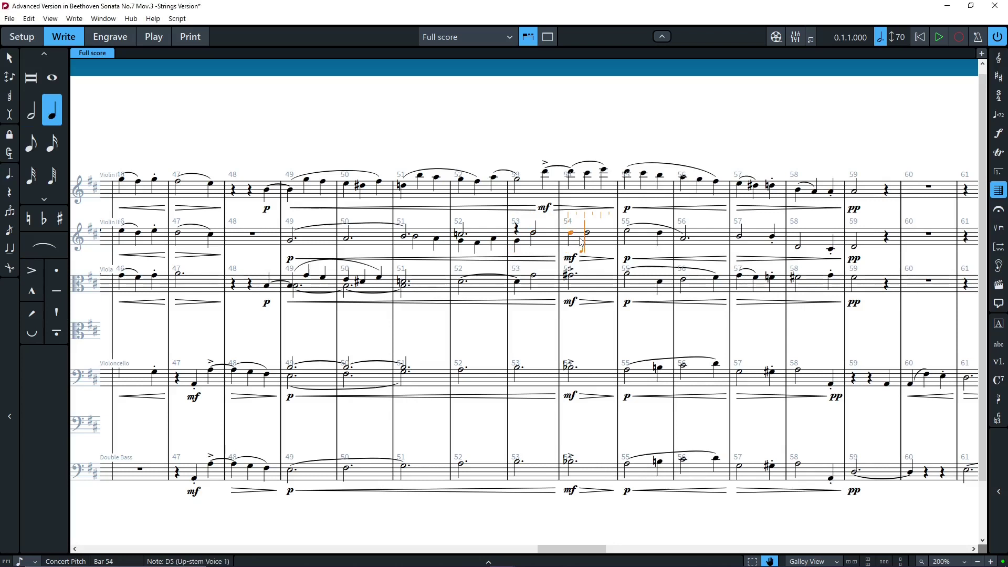
key(e)
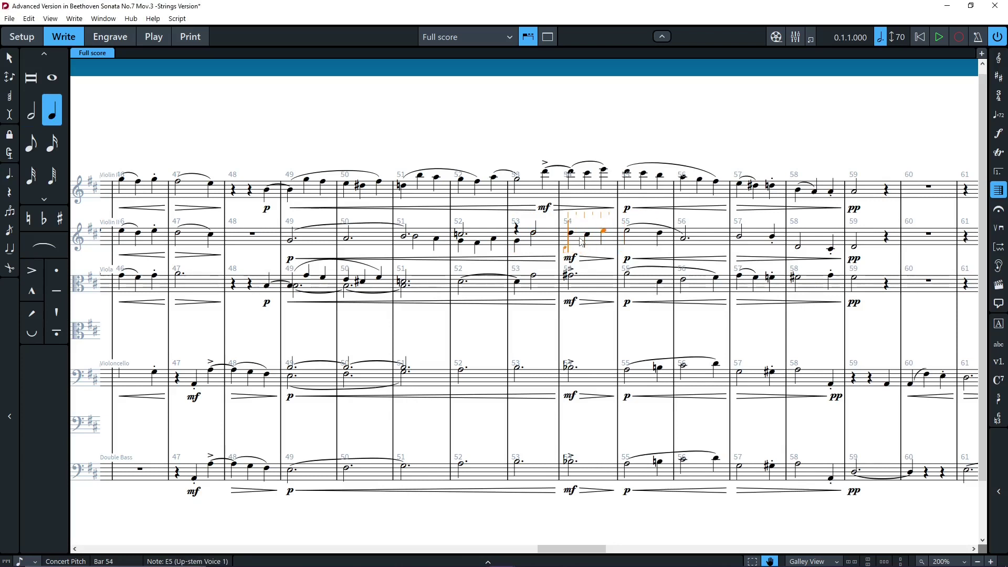
key(c)
key(e)
Step: Add Violin II down-stem quarter notes D, C, B, A, G, F, E, D sharp and D natural across bars 55–57
key(d)
key(c)
key(b)
key(a)
key(g)
key(f)
key(e)
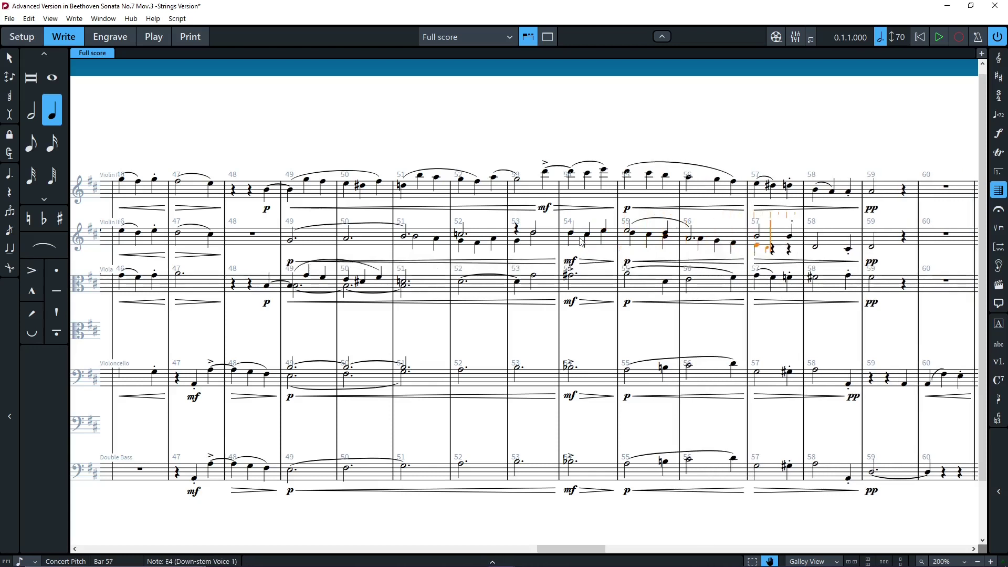
key(equal)
key(d)
key(0)
key(d)
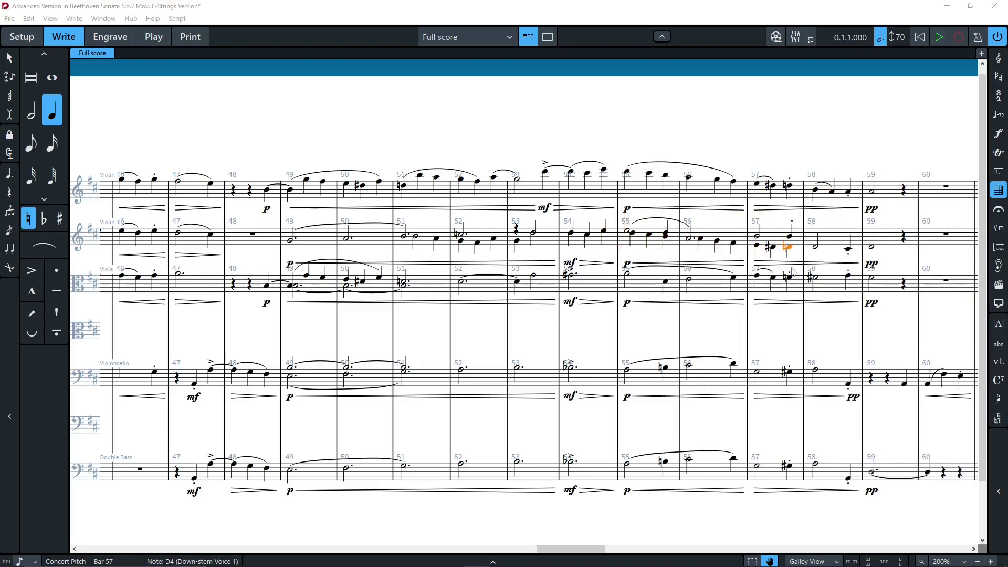
Step: Enter a half note D4 and a staccato quarter note C#4 in Violin II's down-stem voice in bar 58, and a half note D4 in bar 59
click(790, 251)
key(Right)
key(7)
key(d)
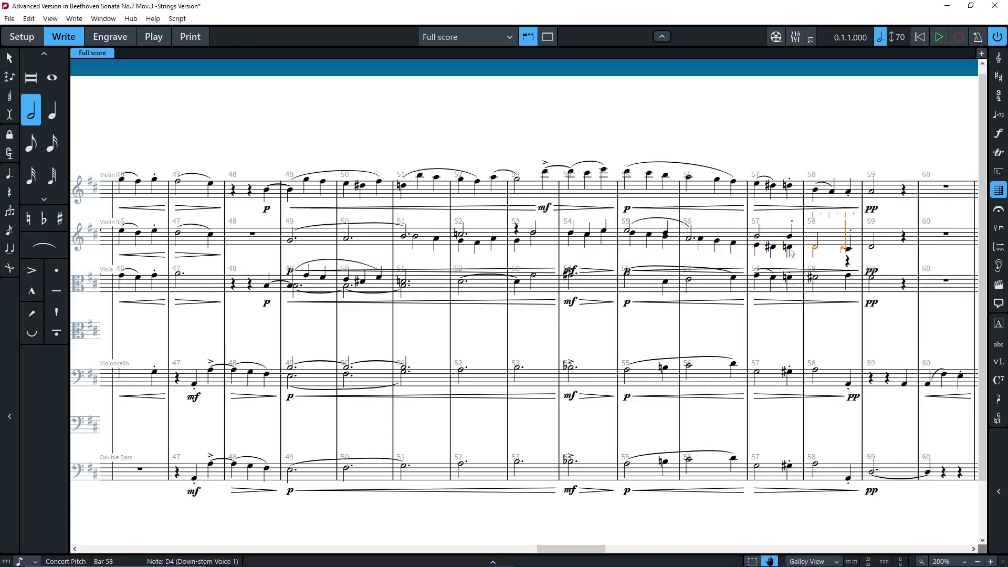
key(6)
key(bracketright)
key(c)
key(bracketright)
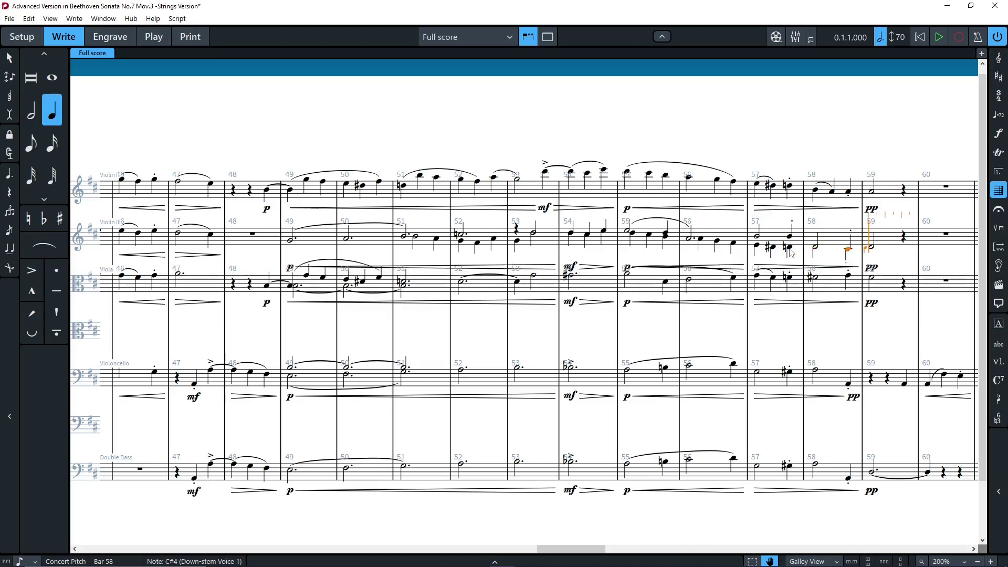
key(7)
key(d)
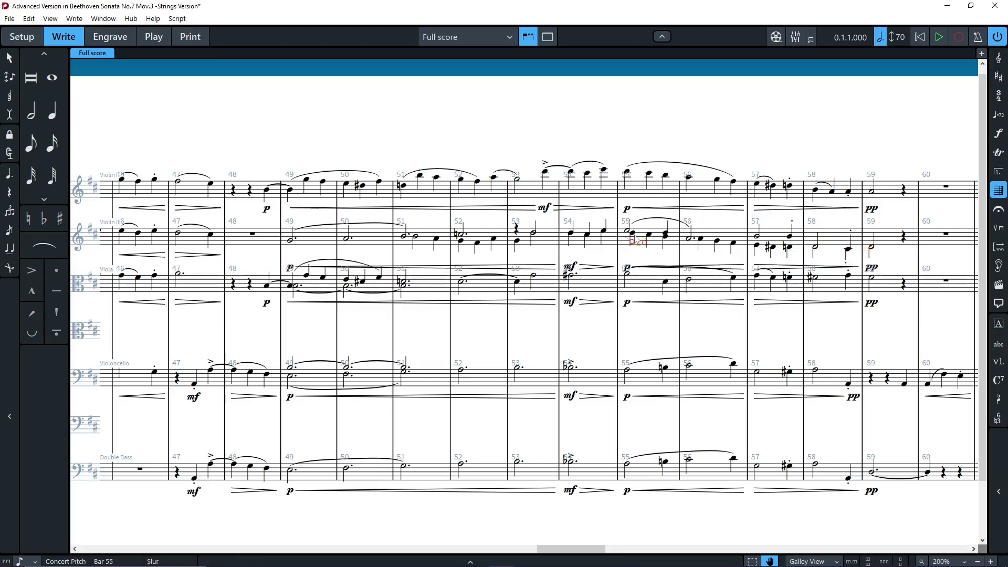
Step: Slur Violin II's down-stem notes across bars 55–56 and the first two down-stem quarter notes of bar 57
key(Escape)
click(633, 234)
shift+click(733, 243)
key(s)
click(759, 246)
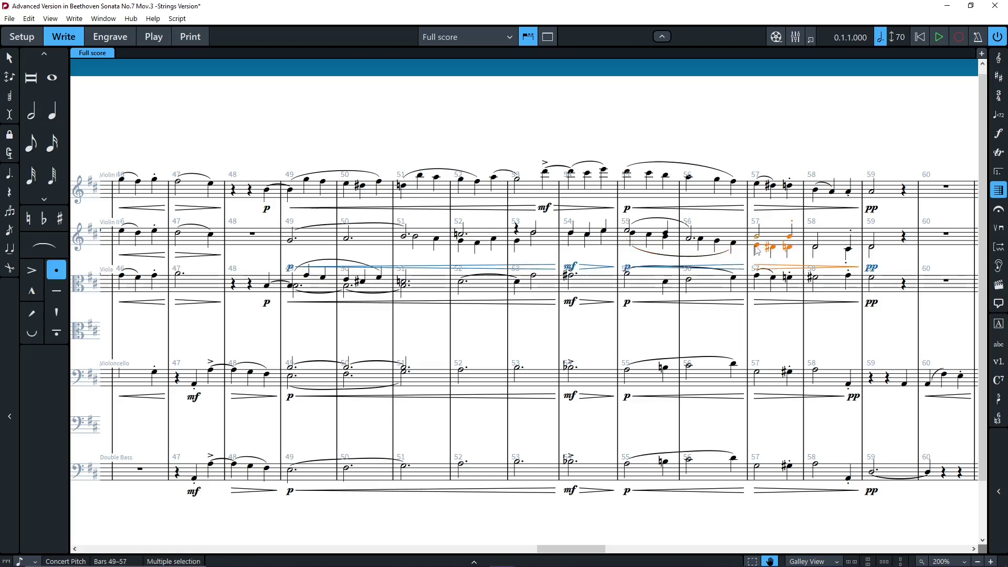
click(756, 246)
key(s)
Step: Slur Violin II's first two down-stem quarter notes in bar 52, and slur the third one into bar 53
click(461, 241)
key(s)
click(494, 239)
shift+click(533, 233)
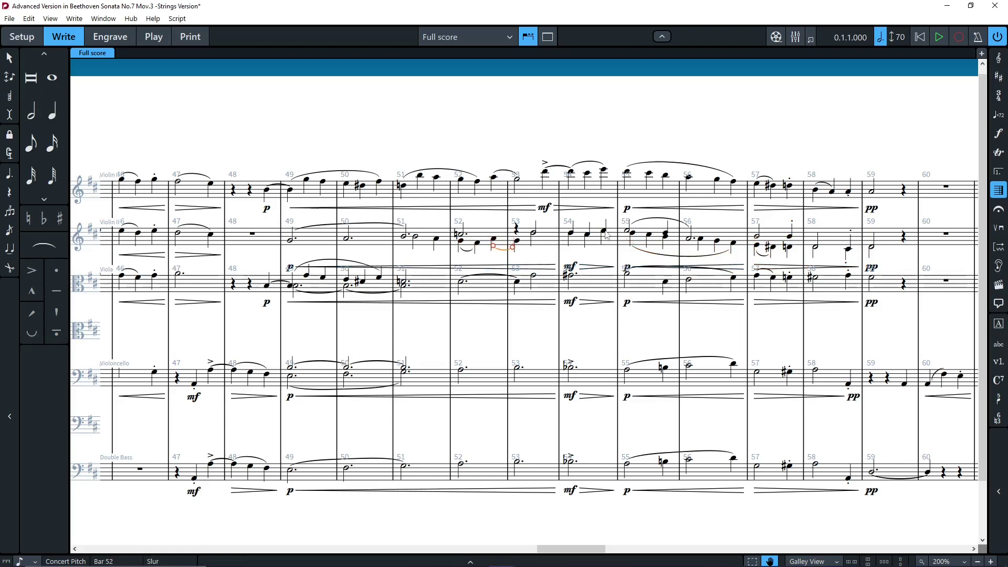
key(s)
Step: Tie Violin II's D from bar 53 into bar 54 in both voices, and tie the up-stem E from bar 54 into bar 55
click(536, 228)
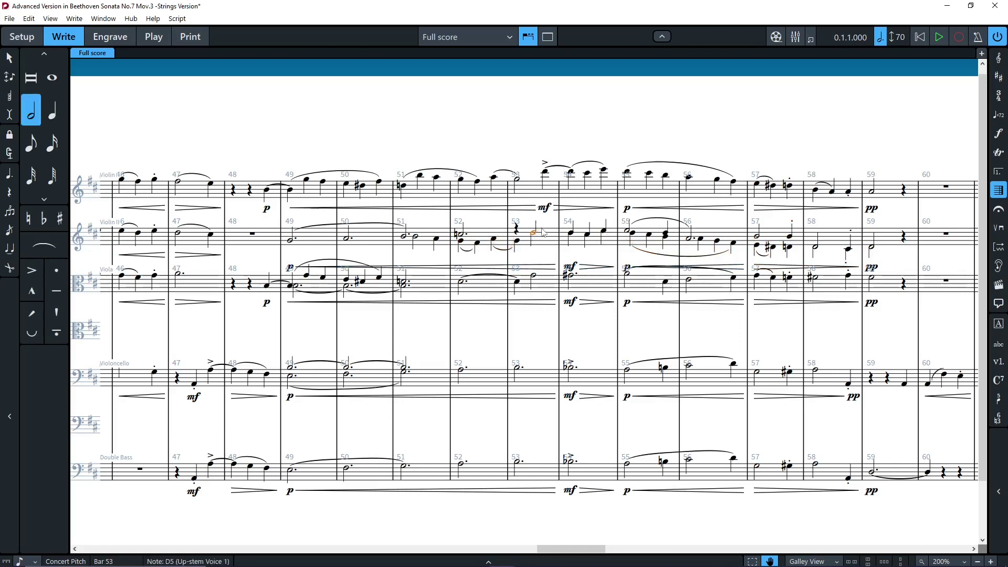
click(535, 243)
click(532, 240)
key(t)
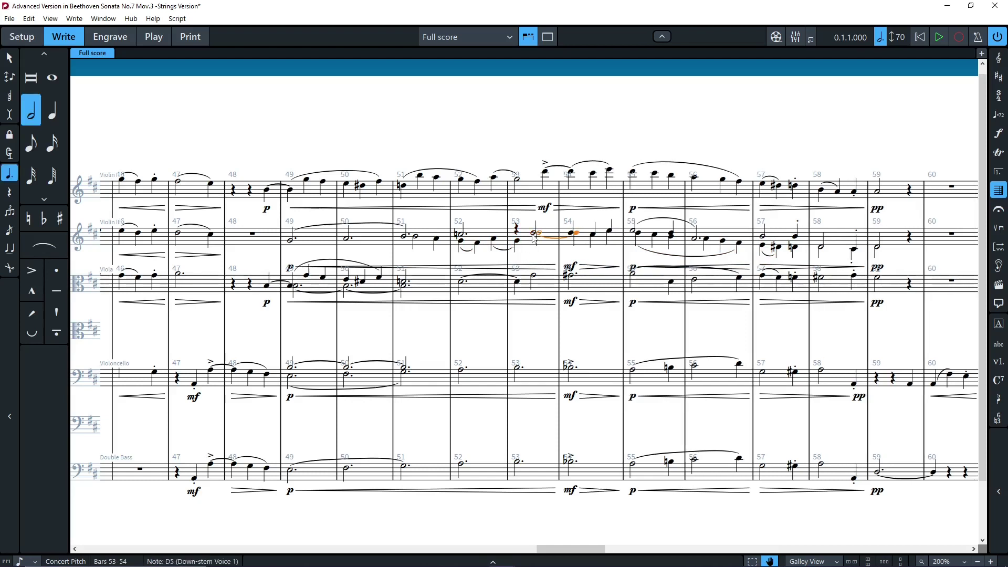
click(536, 228)
key(t)
click(608, 230)
click(604, 230)
key(t)
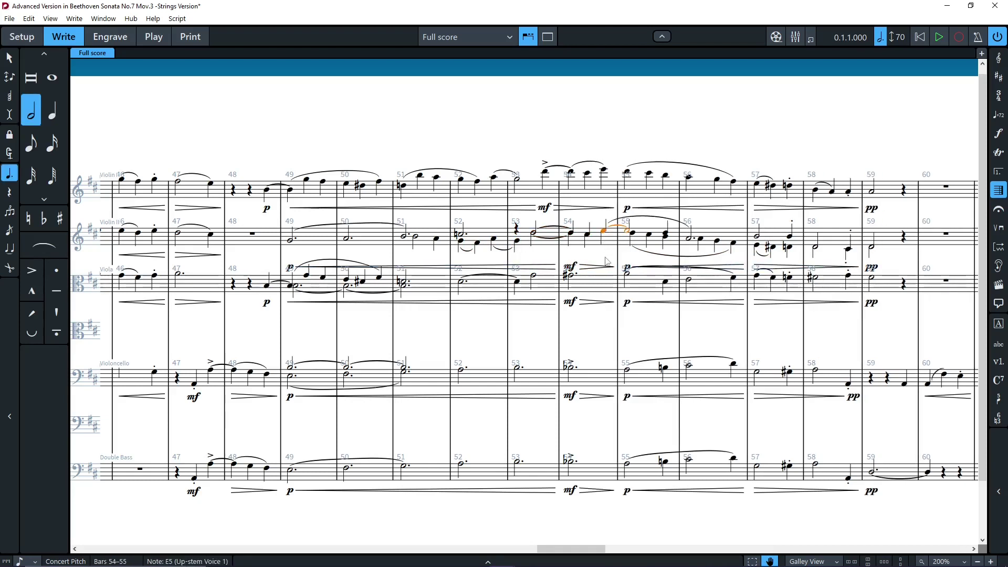
click(604, 258)
Step: Move the Violoncello's notes in bars 52–58 into the down-stem voice
click(461, 371)
shift+click(847, 386)
right_click(847, 385)
mouse_move(881, 377)
mouse_move(808, 433)
click(888, 443)
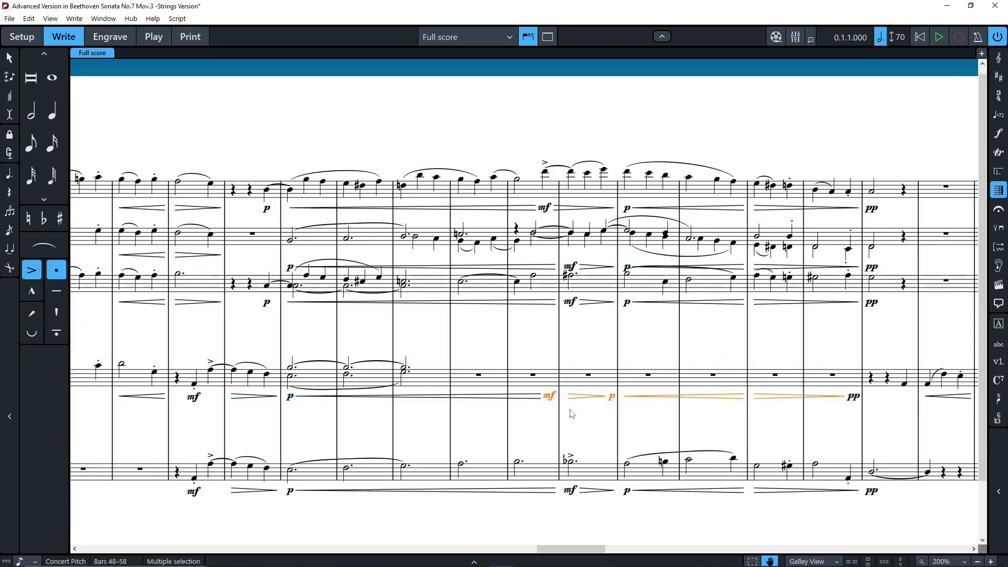
Step: Enter dotted half notes A, B and D in the Violoncello's up-stem voice in bars 52–54
double_click(479, 359)
key(7)
key(period)
key(a)
key(b)
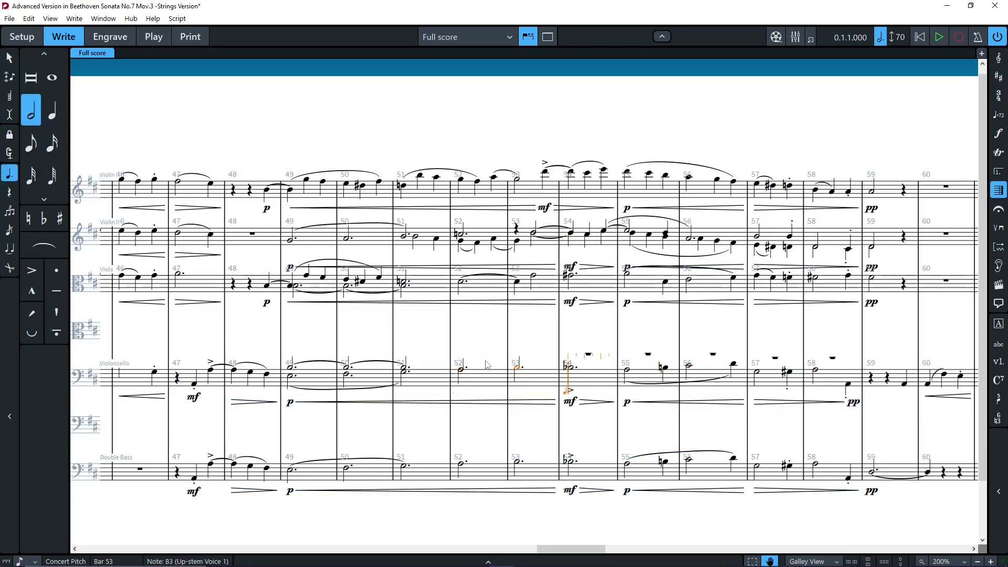
key(d)
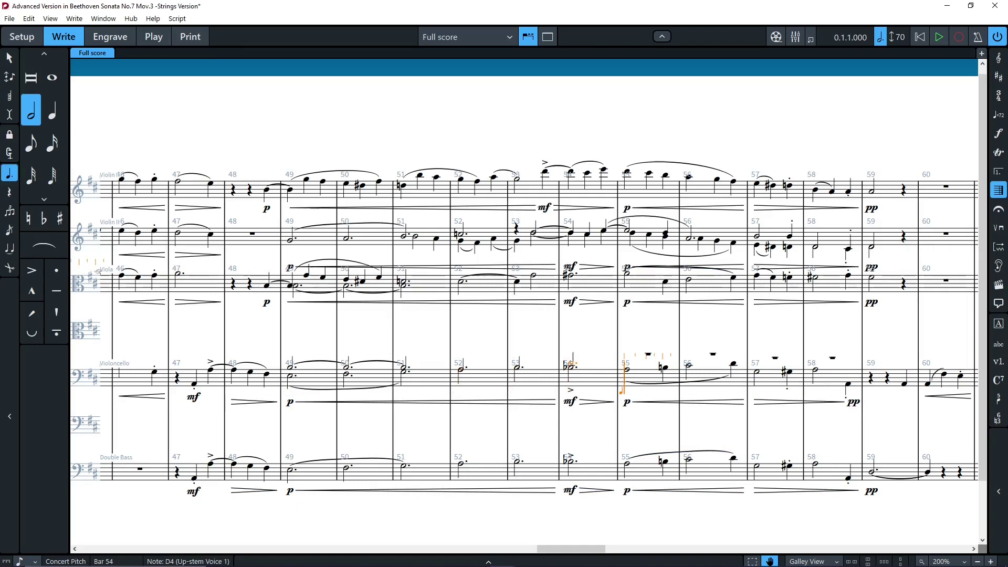
Step: Fill the Violoncello's up-stem voice in bars 55–58 with half note E, quarter note D, a dotted half note, and two half-plus-staccato-quarter pairs
key(e)
key(ctrl+z)
key(.)
key(e)
key(6)
key(d)
key(7)
key(.)
key(a)
key(6)
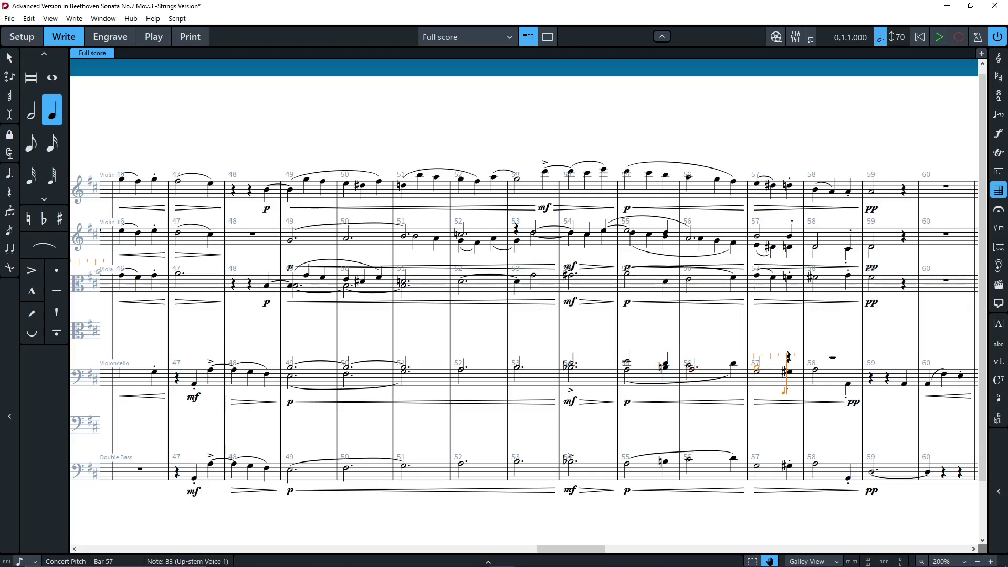
key(7)
key(a)
key(6)
Step: Slur the Violoncello's up-stem notes from bar 55 into bar 56
click(628, 364)
key(s)
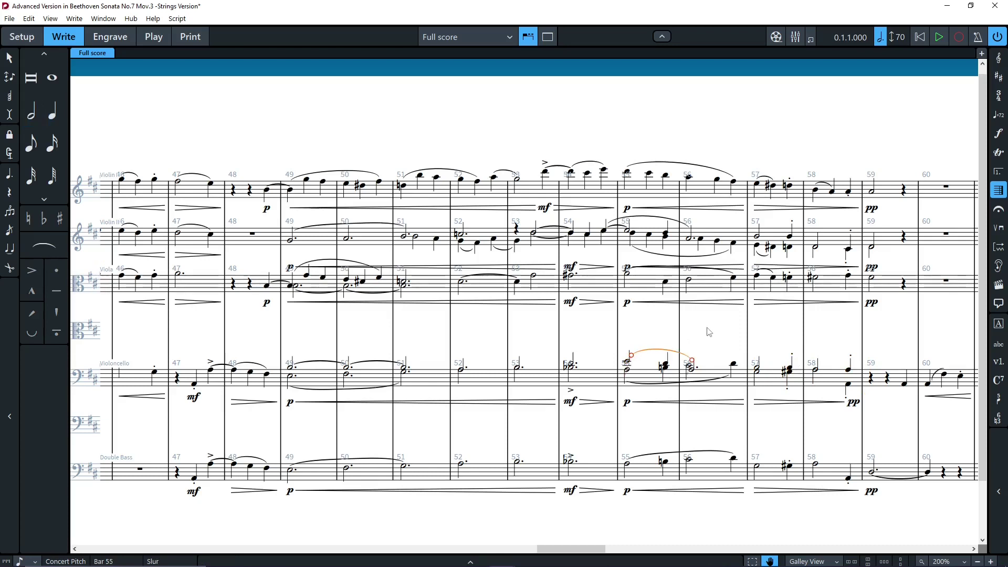
key(Escape)
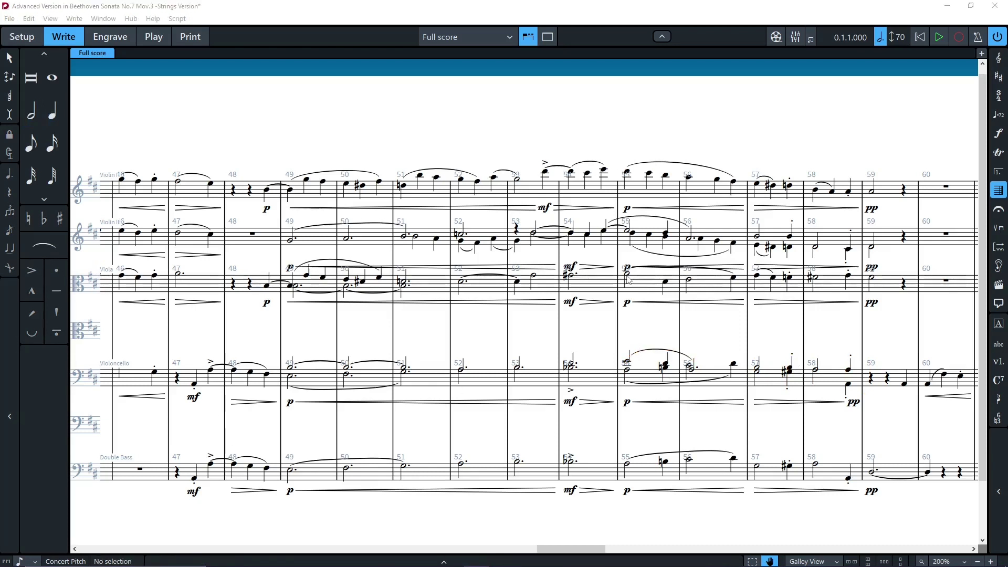
Step: Add a note a sixth below the Viola's half note A in bar 55
click(627, 275)
key(shift+t)
text(-)
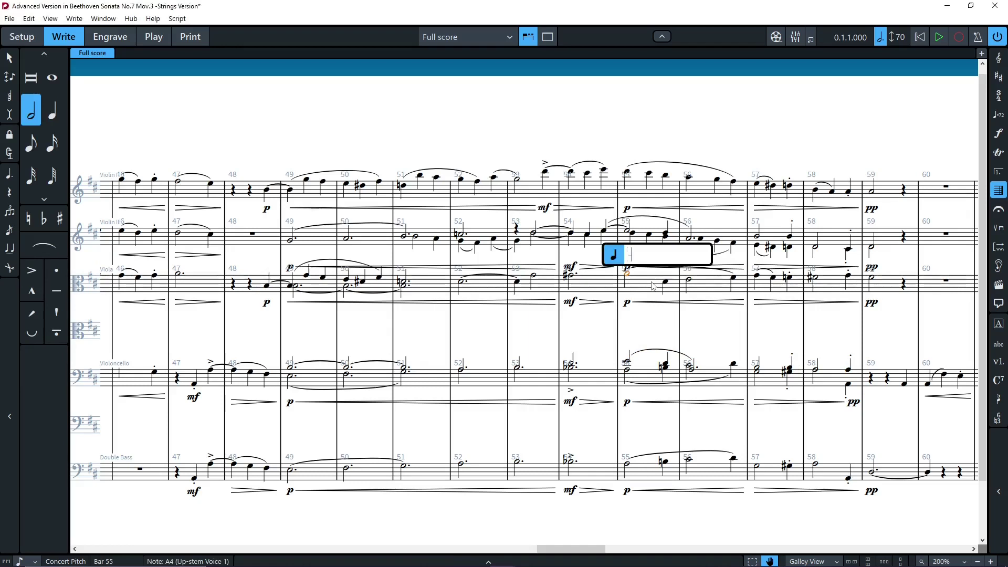
text(6)
key(Return)
key(Escape)
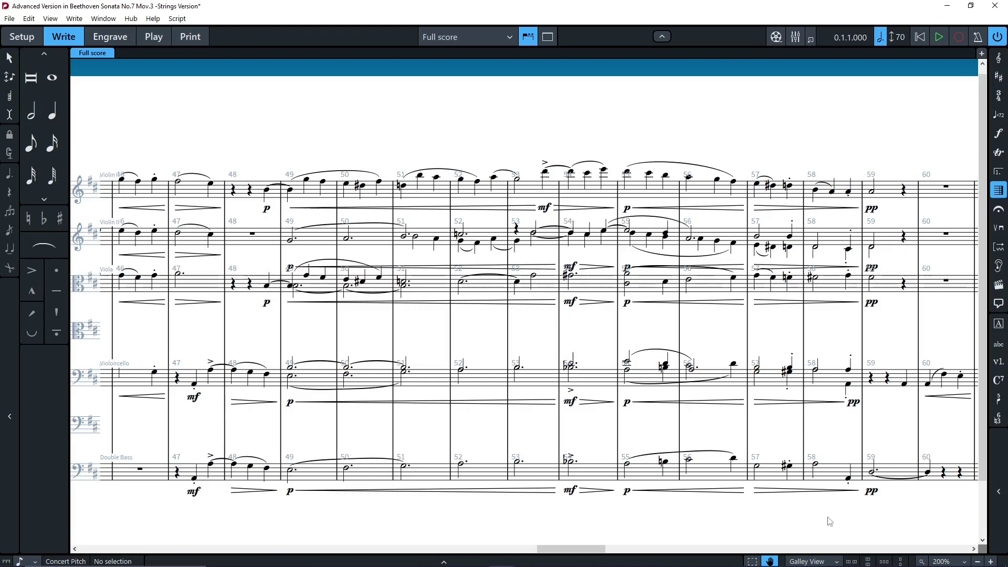
Step: Change Violin II's notes in bars 61–63 to the down-stem voice
drag(817, 518, 222, 504)
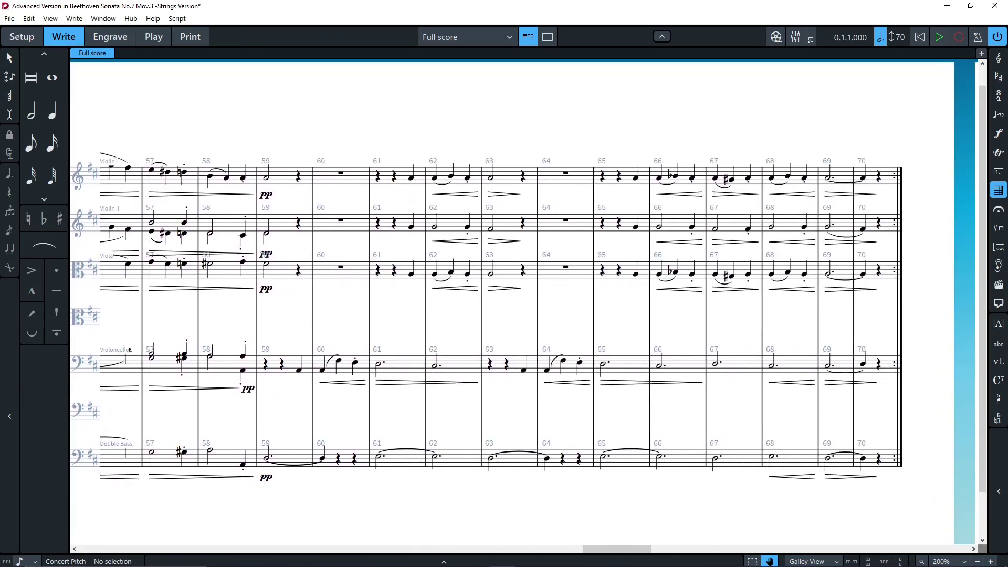
drag(372, 212, 503, 231)
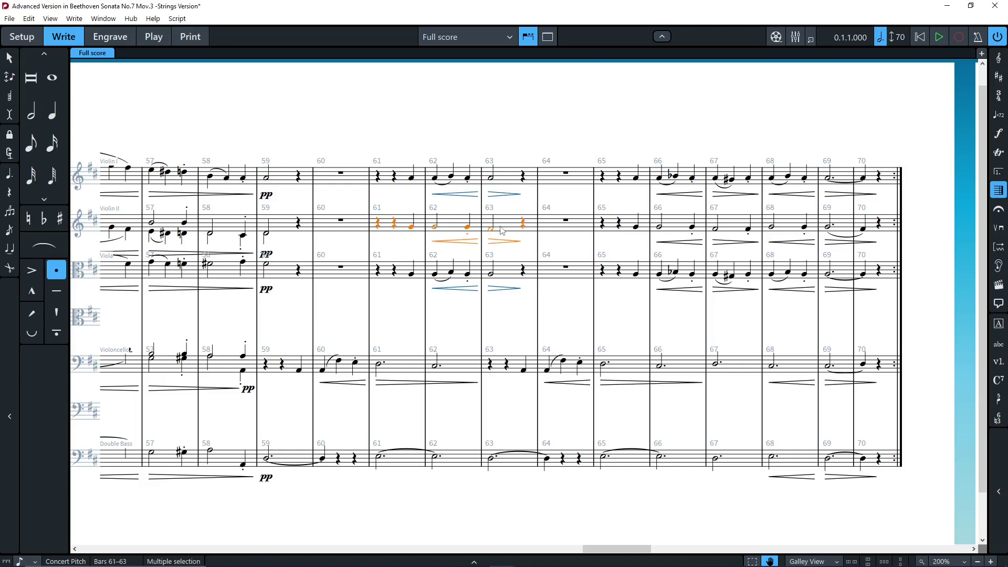
right_click(502, 231)
mouse_move(525, 511)
mouse_move(649, 546)
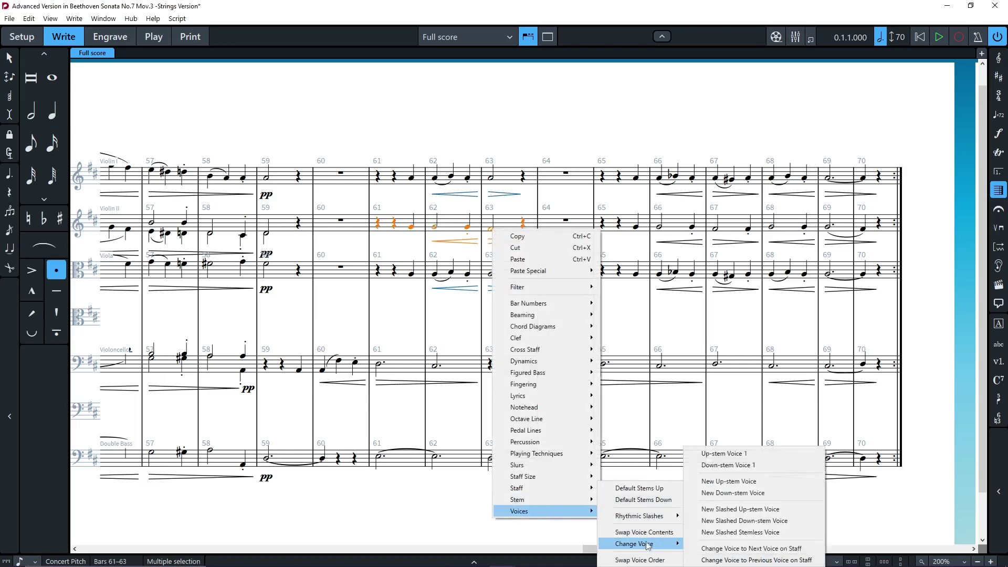
click(729, 465)
Step: Cut Violin I's notes in bars 61–63, without the hairpins, and paste them into Violin II's up-stem voice
click(412, 179)
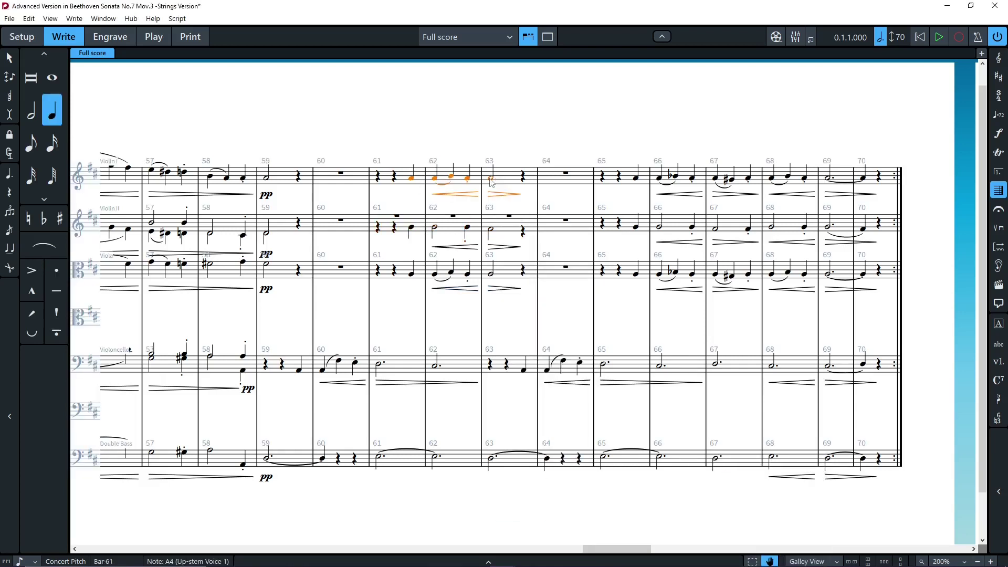
shift+click(492, 182)
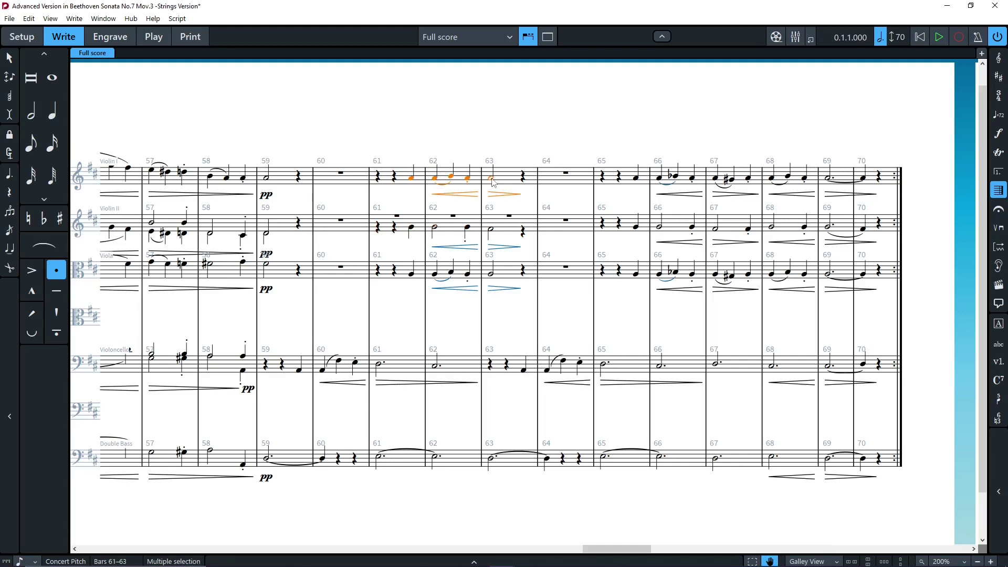
click(491, 179)
shift+click(450, 177)
click(412, 179)
shift+click(492, 179)
ctrl+click(493, 194)
right_click(467, 184)
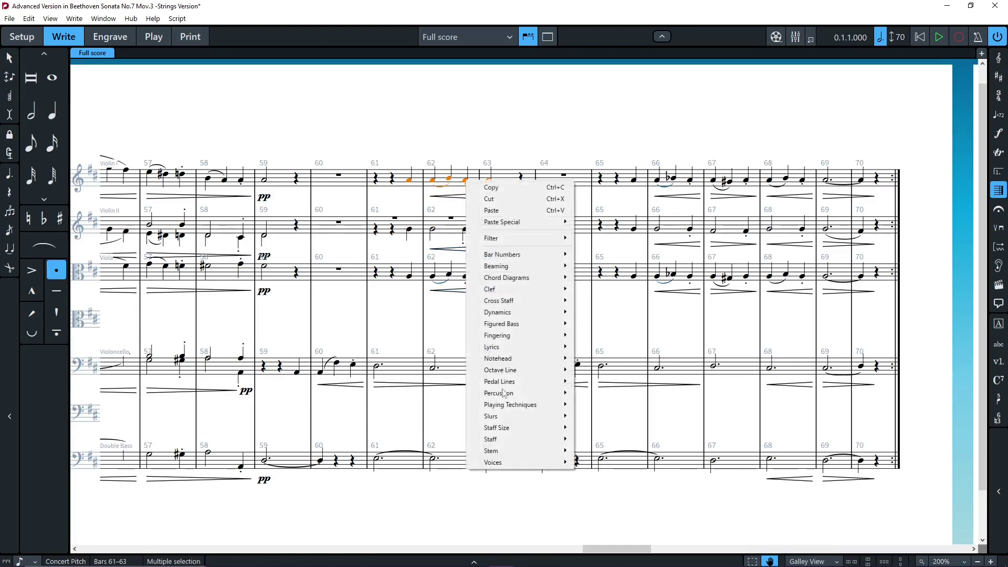
click(475, 187)
double_click(417, 234)
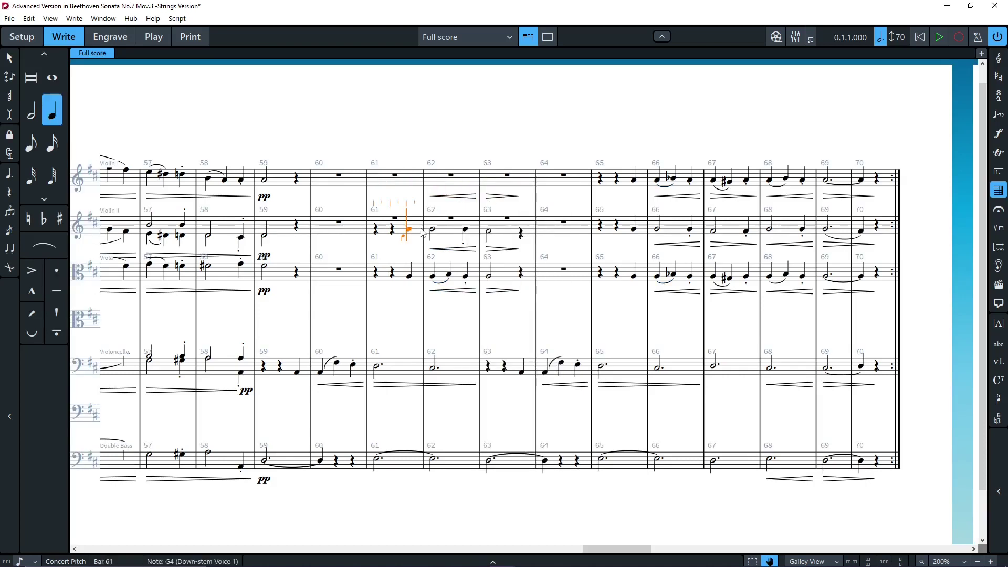
right_click(412, 234)
mouse_move(446, 270)
click(664, 272)
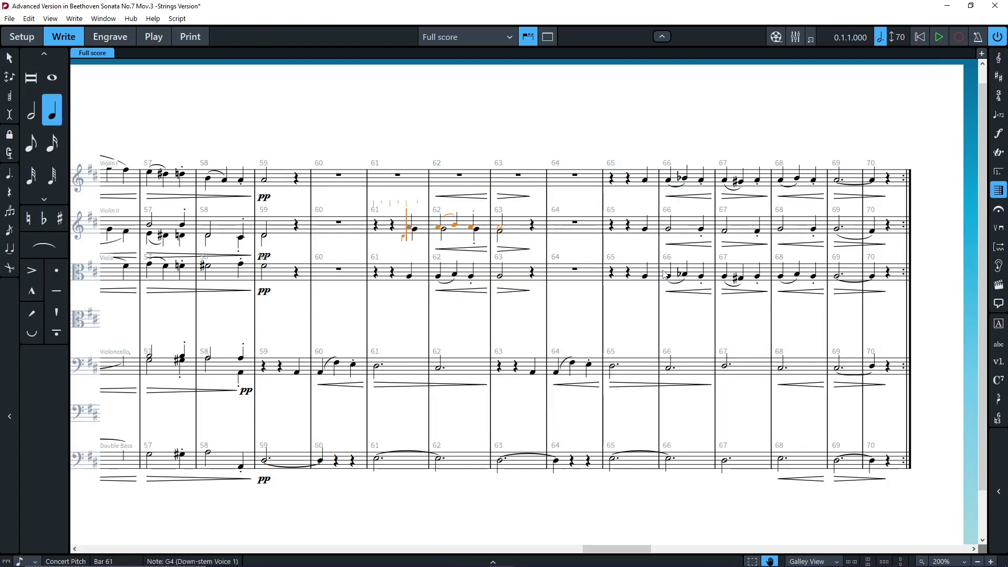
Step: Delete Violin I's crescendo and diminuendo hairpins in bars 62–63
key(Escape)
click(512, 195)
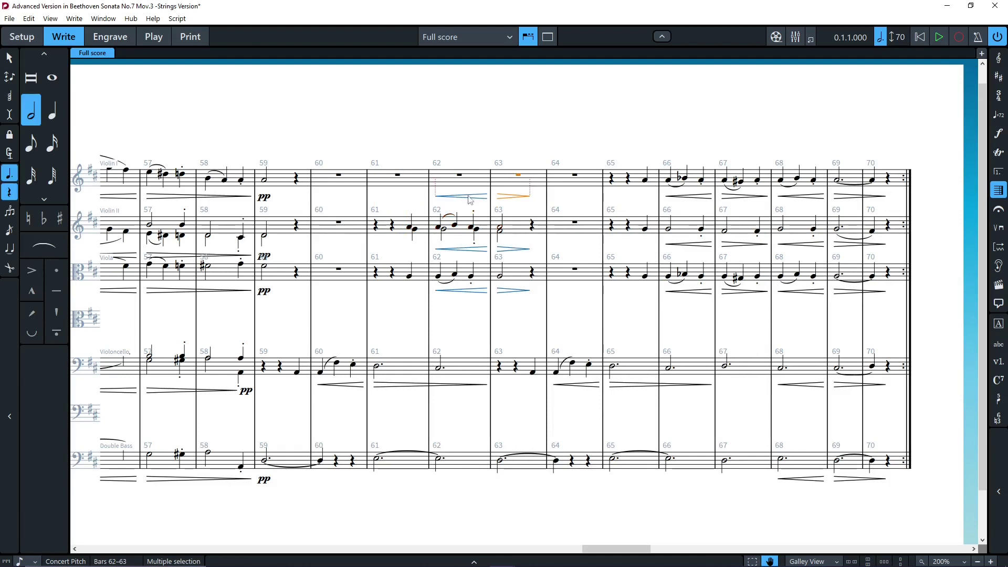
ctrl+click(470, 196)
key(Delete)
Step: Copy Violin II's two-voice passage in bars 61–63 to Violin I and transpose the copy up an octave
click(513, 232)
shift+click(398, 229)
key(ctrl+c)
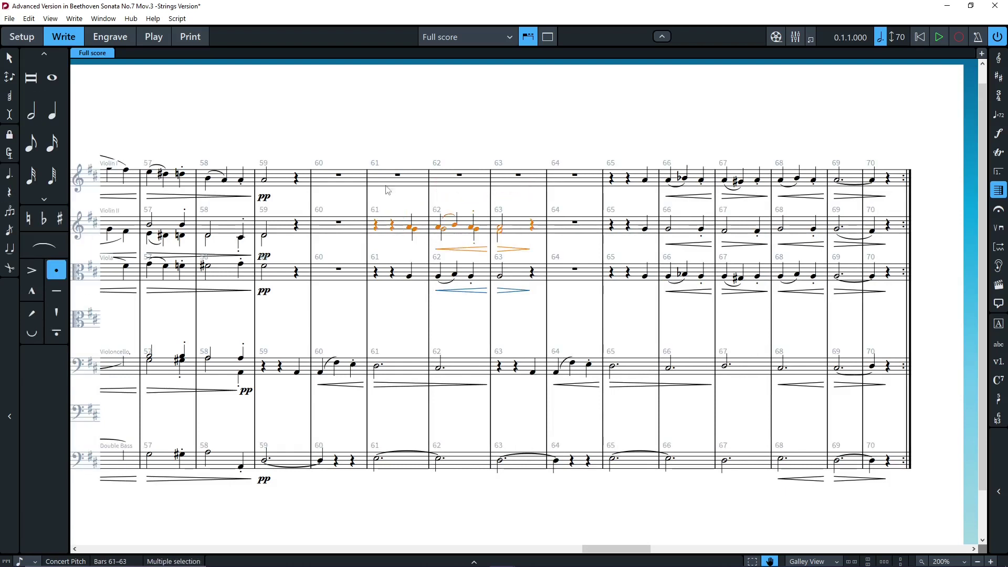
click(386, 186)
key(ctrl+v)
key(ctrl+alt+Up)
click(342, 138)
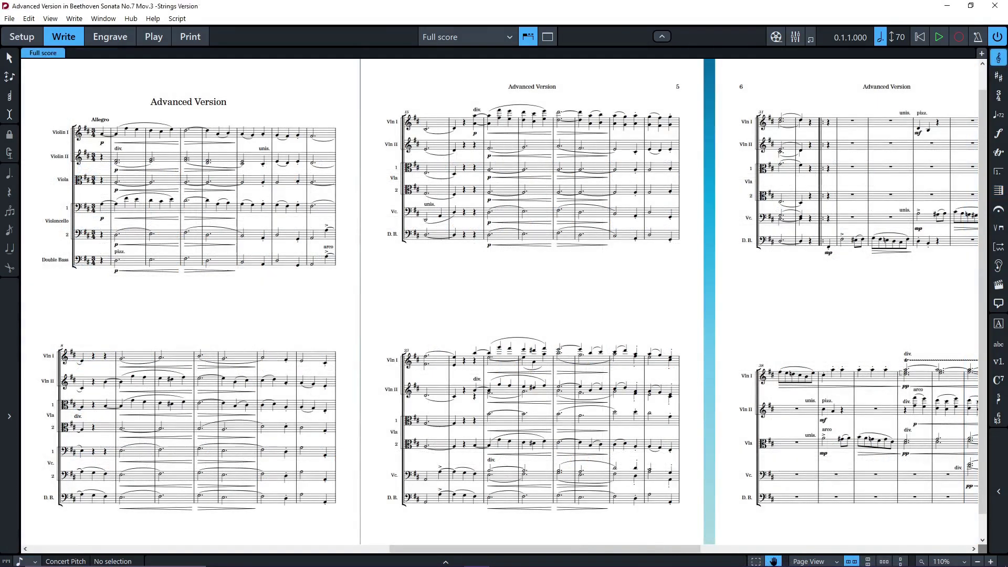
Step: Play back the full score through the final bars, and stop the playback
key(space)
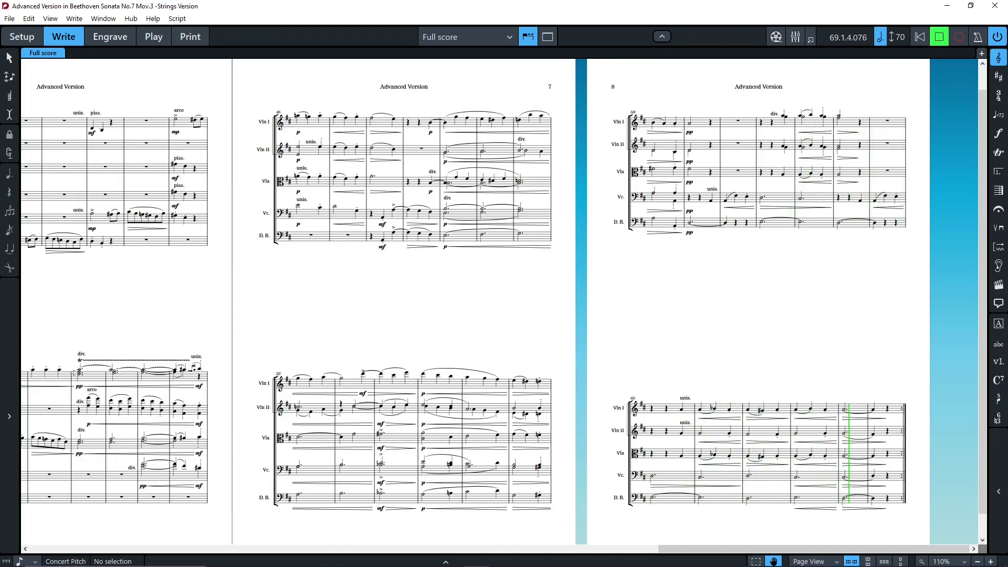
key(space)
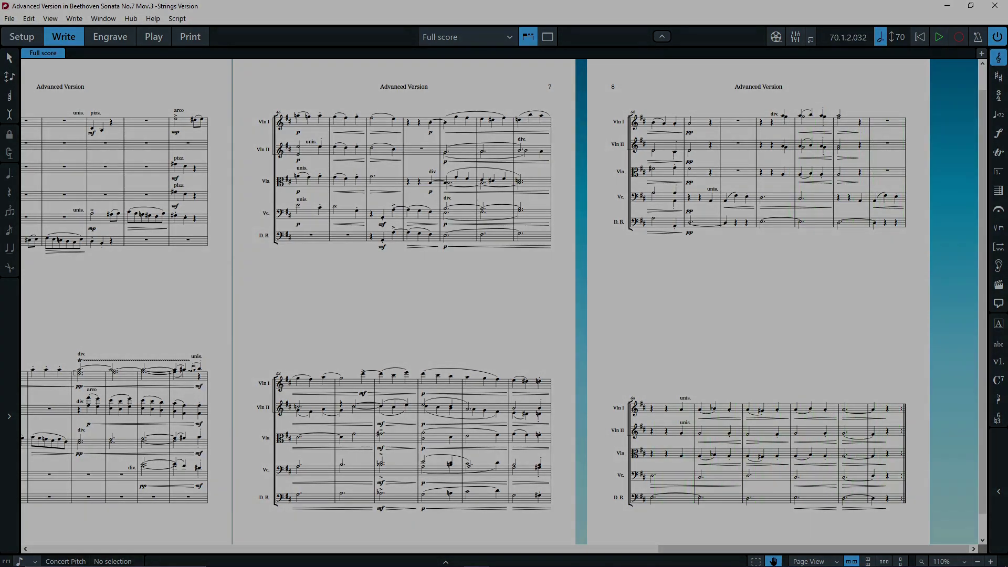